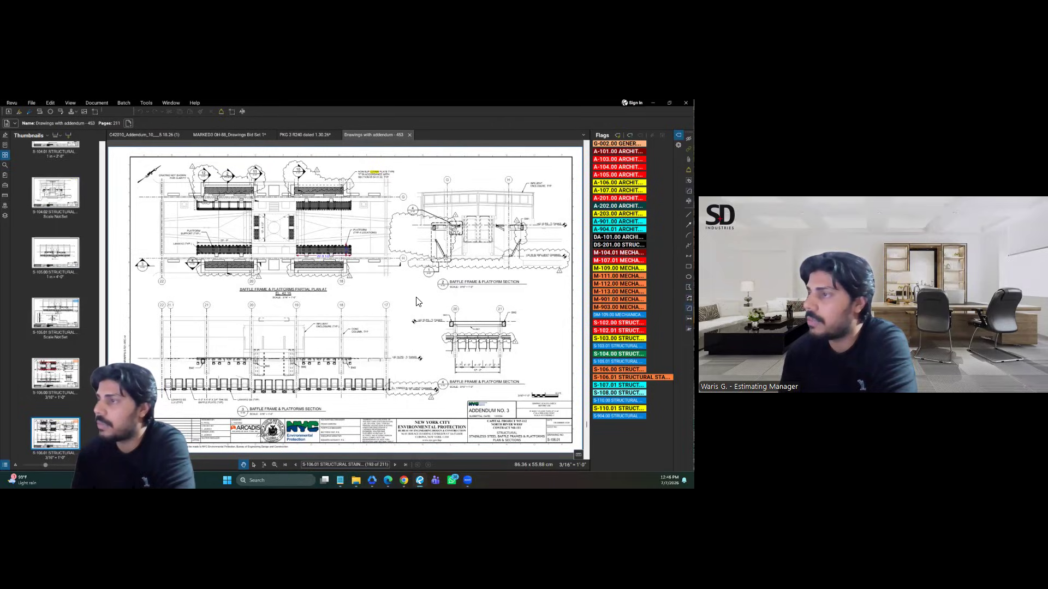
- Measure the area of one full rectangular baffle frame in the section view below the BM2 beam
key("shift+alt+a")
scroll(362, 392, "up", 4)
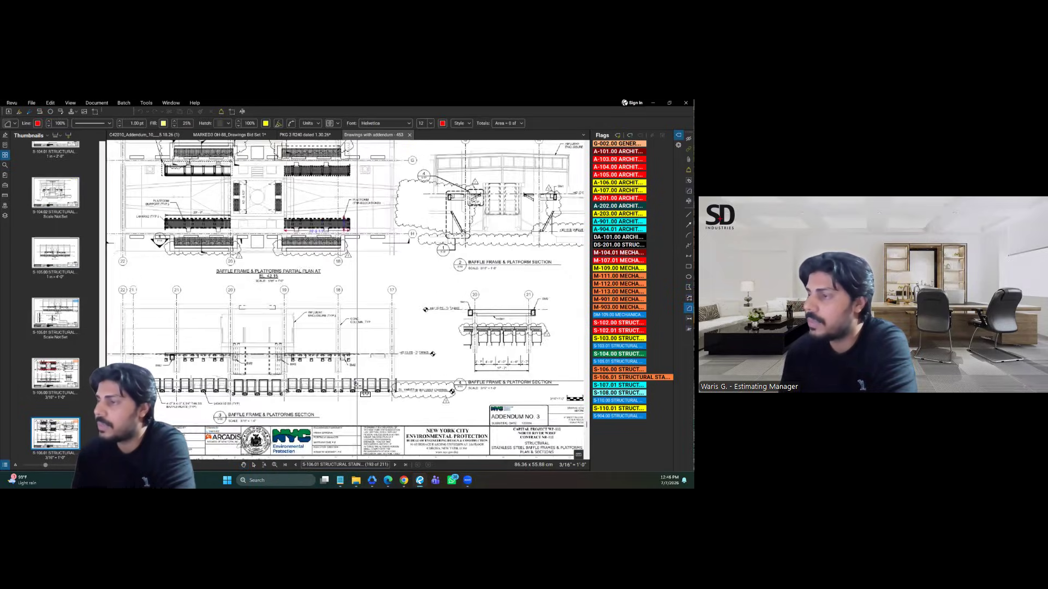
scroll(356, 387, "up", 4)
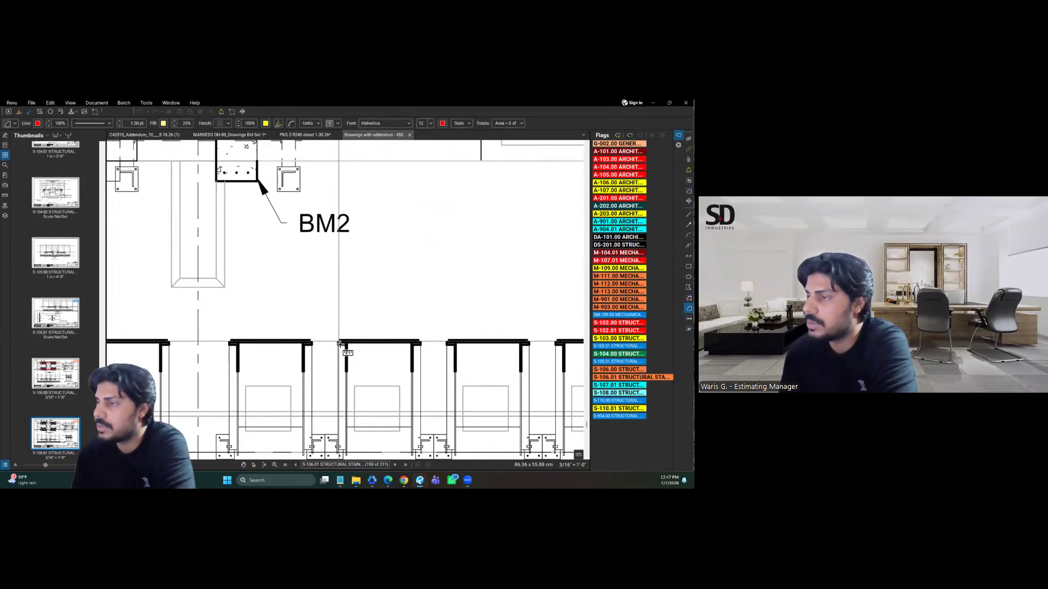
left_click_drag(340, 343, 407, 432)
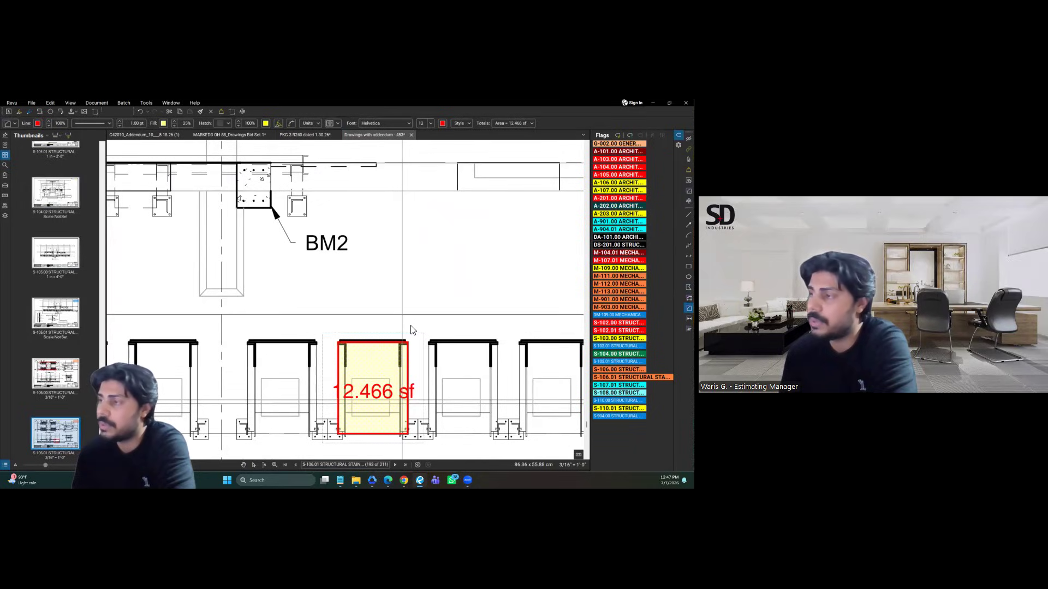
left_click(242, 329)
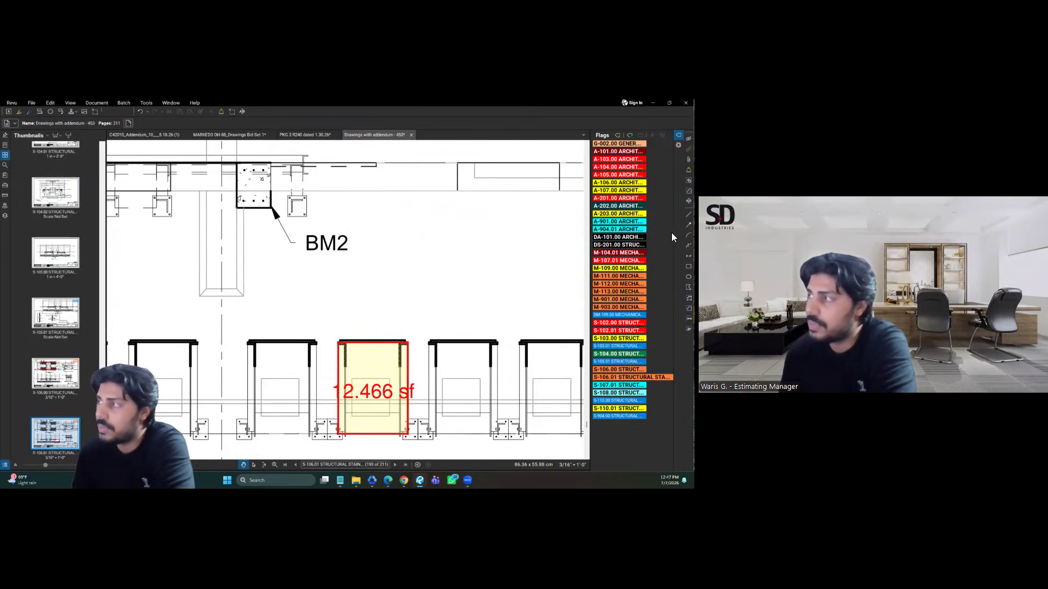
- Cut the inner rectangular opening out of the baffle frame's area measurement with a polygon cut-out
left_click(377, 364)
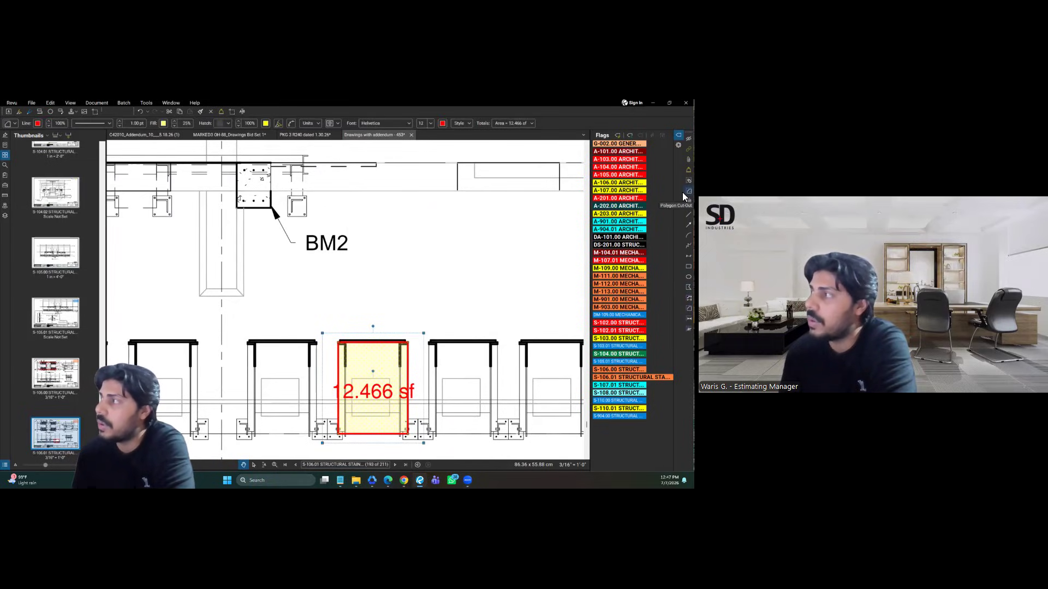
left_click(688, 191)
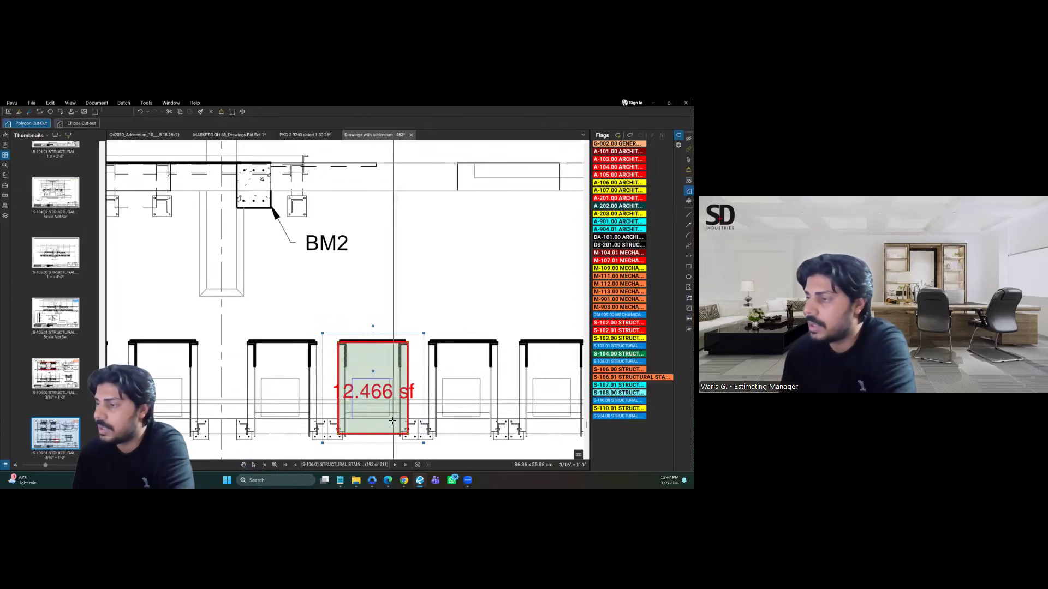
left_click(390, 418)
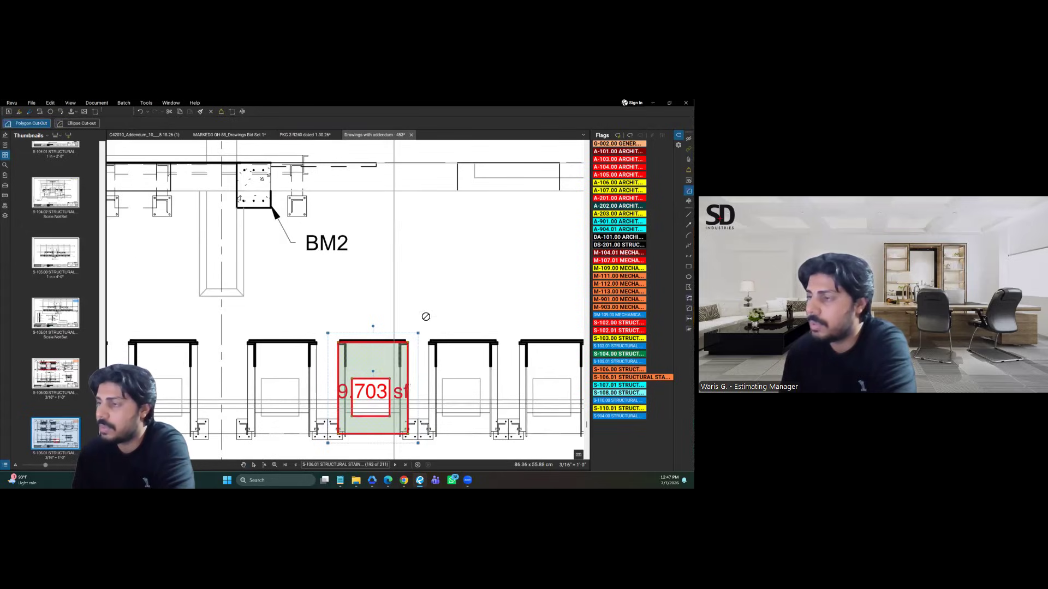
key("Escape")
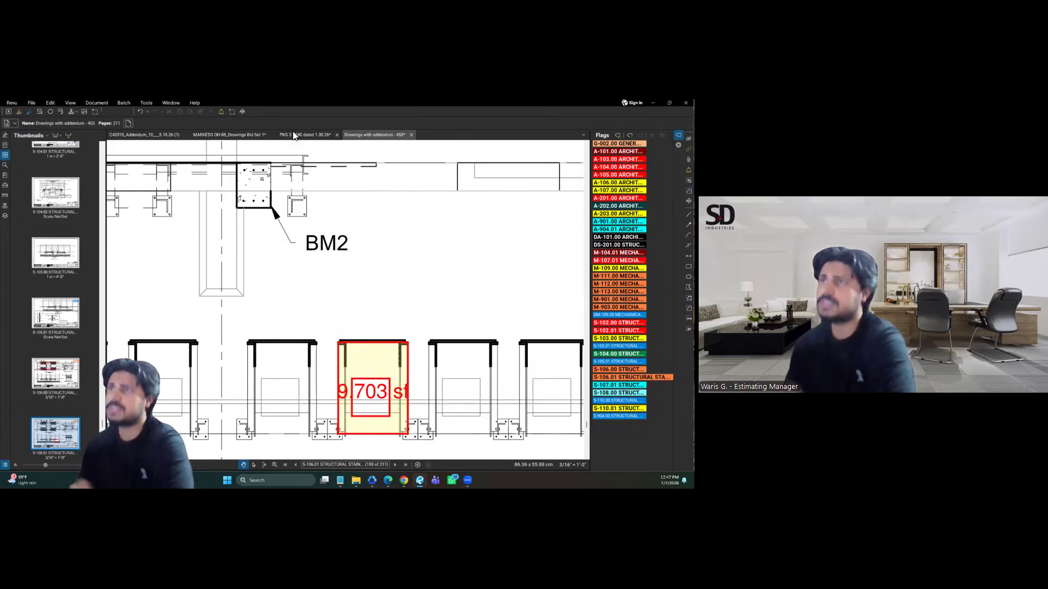
- Search the available tools and commands for "cut" and choose Polygon Cut-Out
left_click(198, 103)
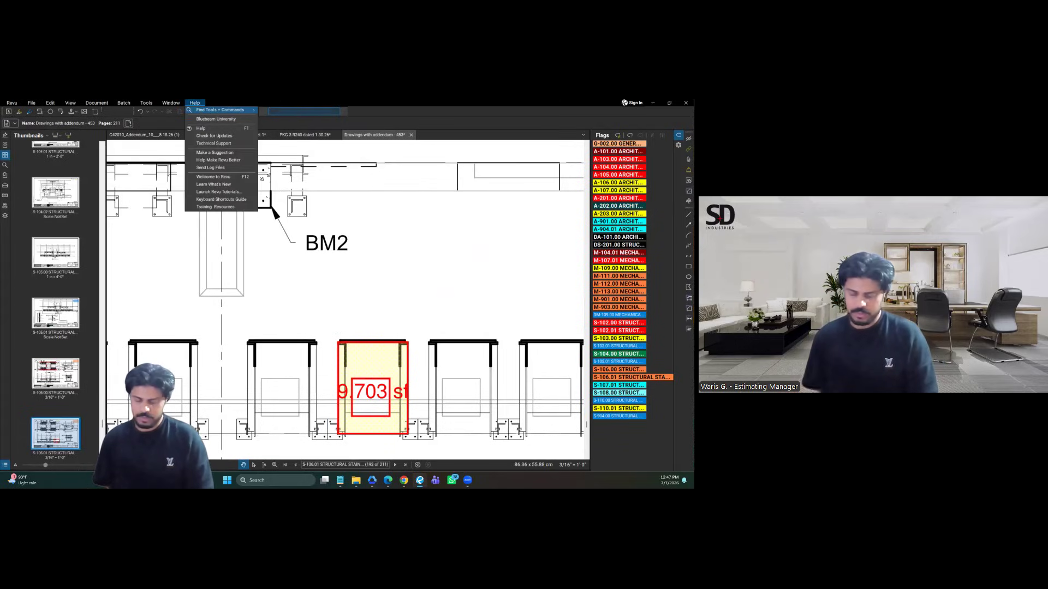
type("cut")
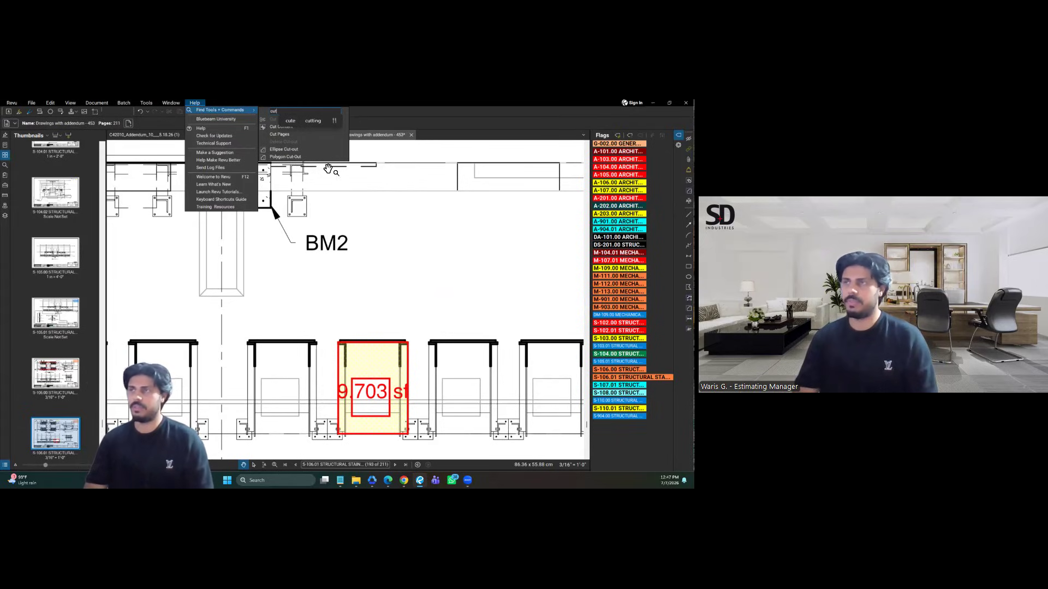
left_click(296, 158)
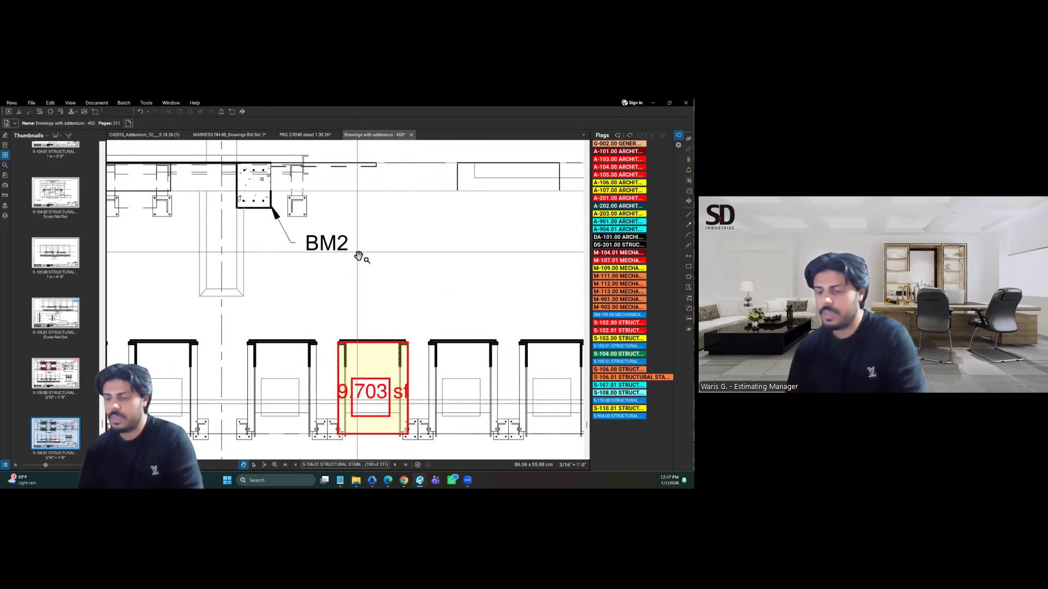
scroll(357, 237, "down", 10)
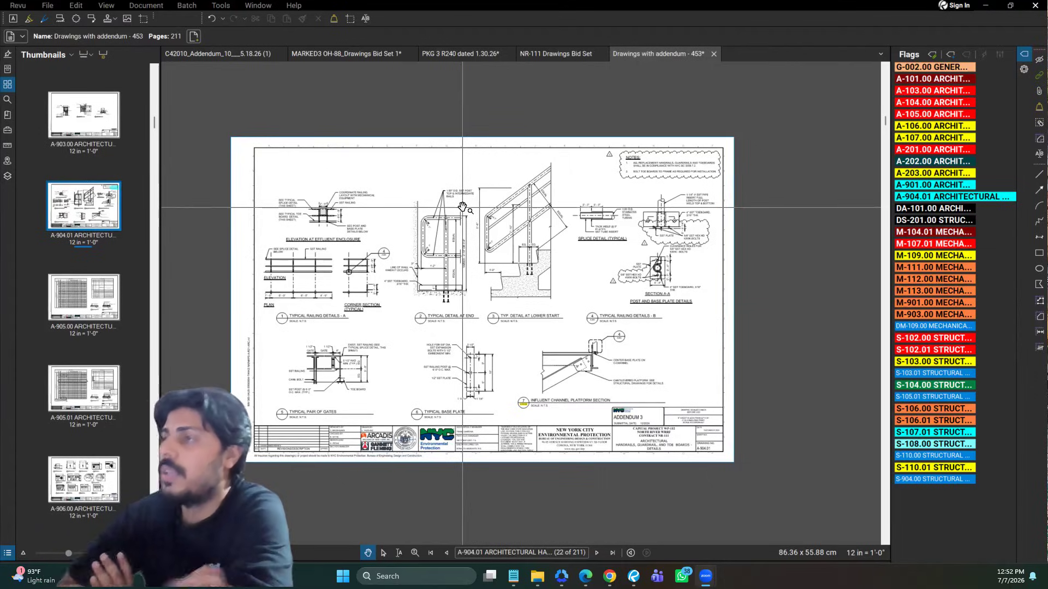
- Examine sheet A-904.00 in the NR-111 bid set against sheet A-904.01 in the addendum drawings
left_click(542, 55)
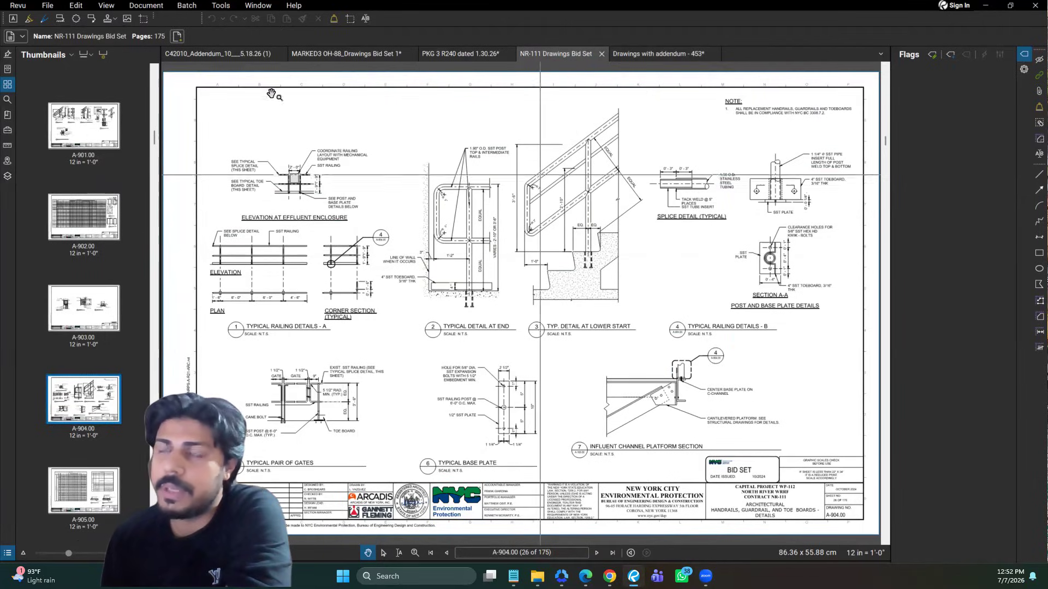
left_click(147, 7)
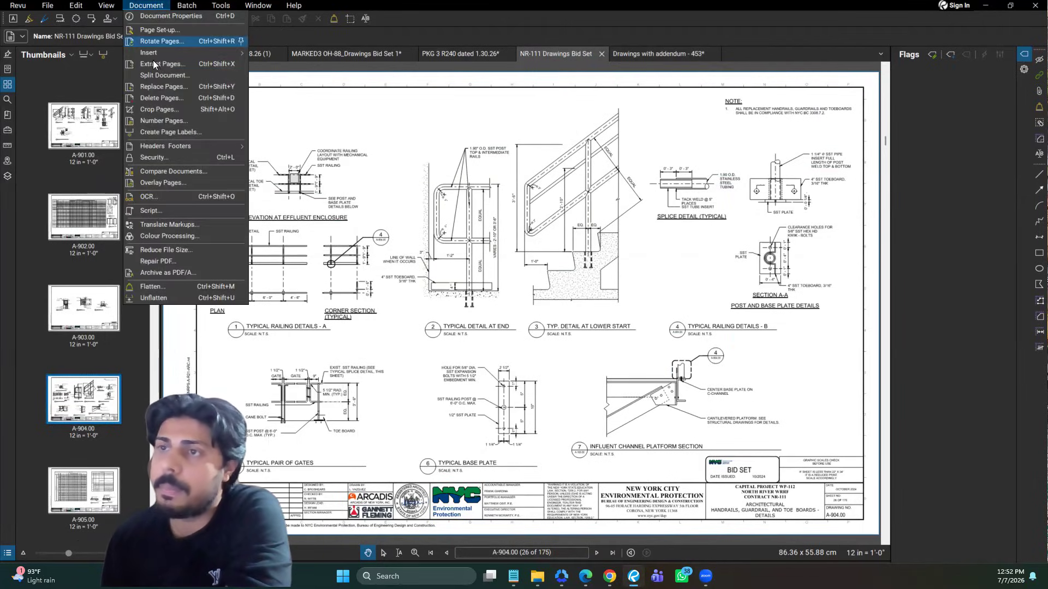
left_click(613, 226)
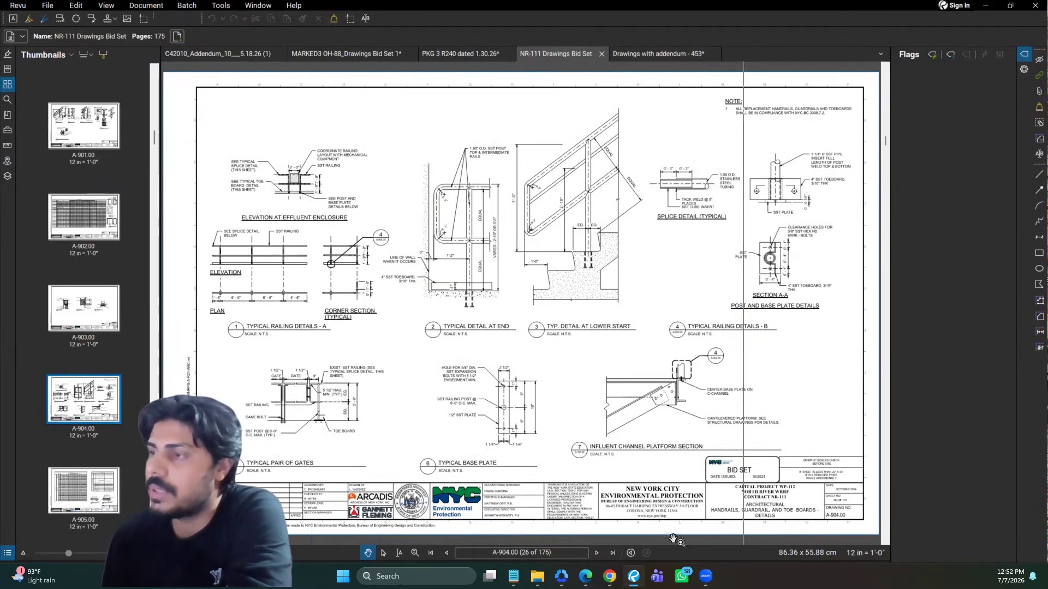
left_click(674, 59)
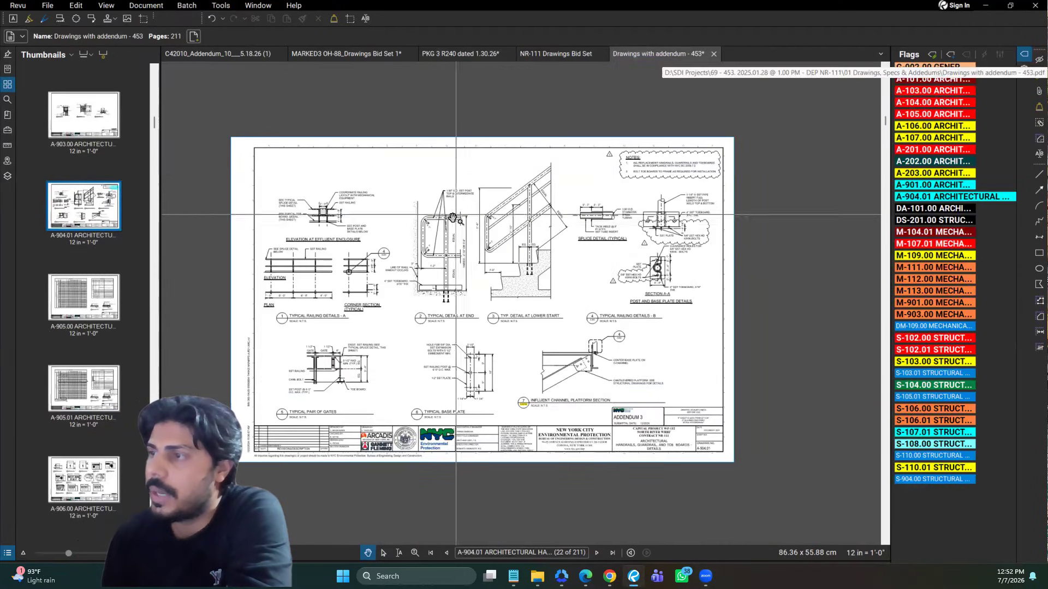
scroll(455, 217, "up", 1)
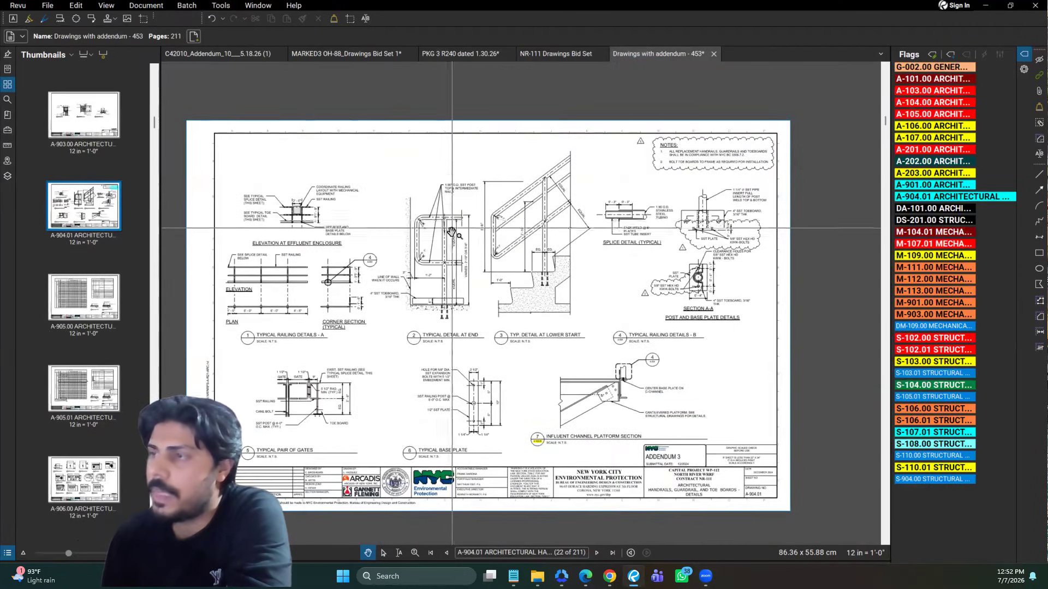
scroll(451, 229, "up", 1)
left_click_drag(496, 204, 521, 185)
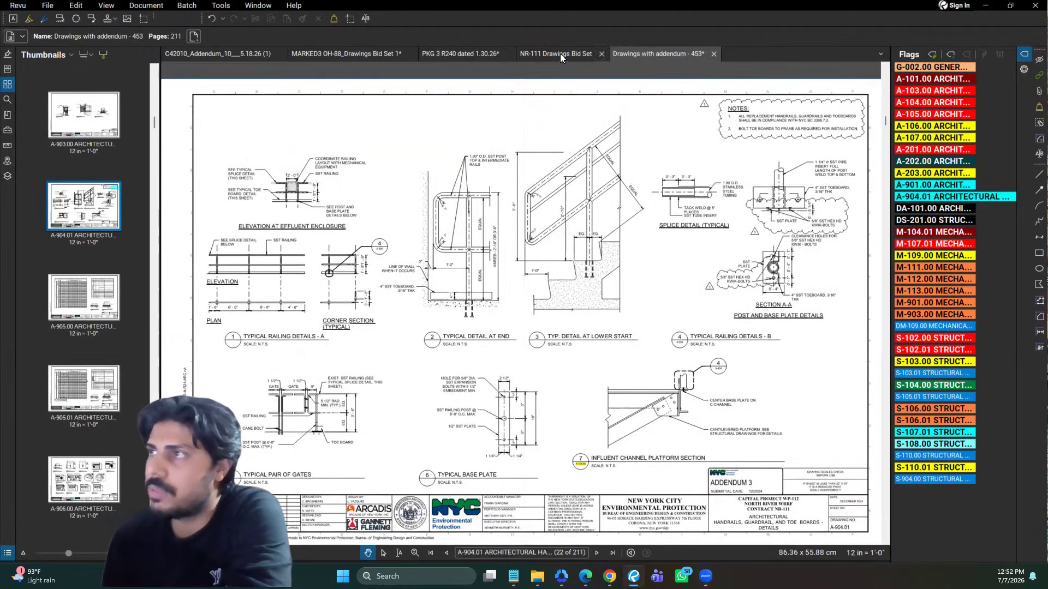
left_click(559, 53)
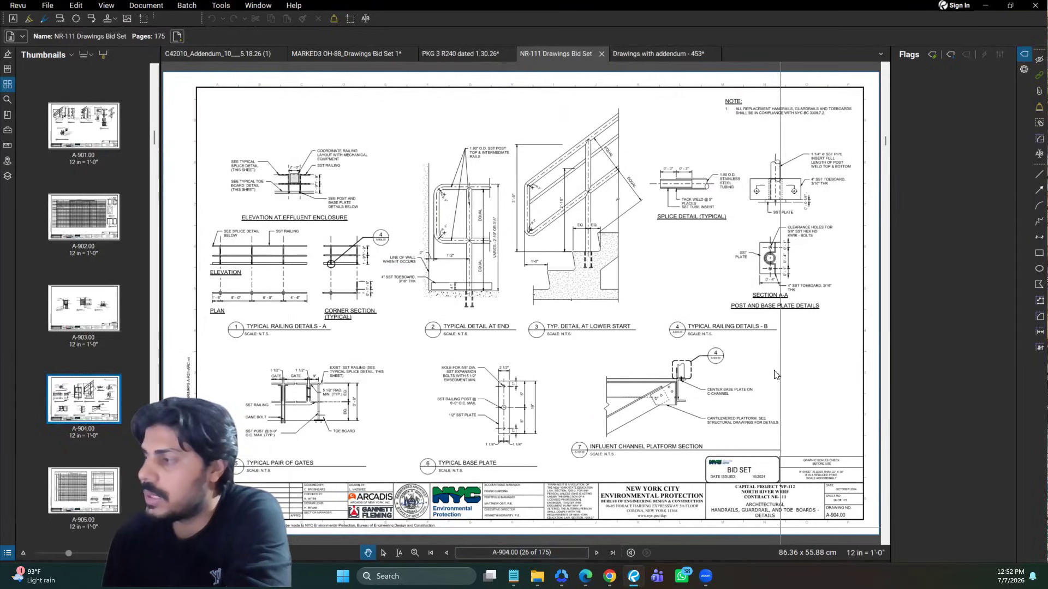
left_click(629, 51)
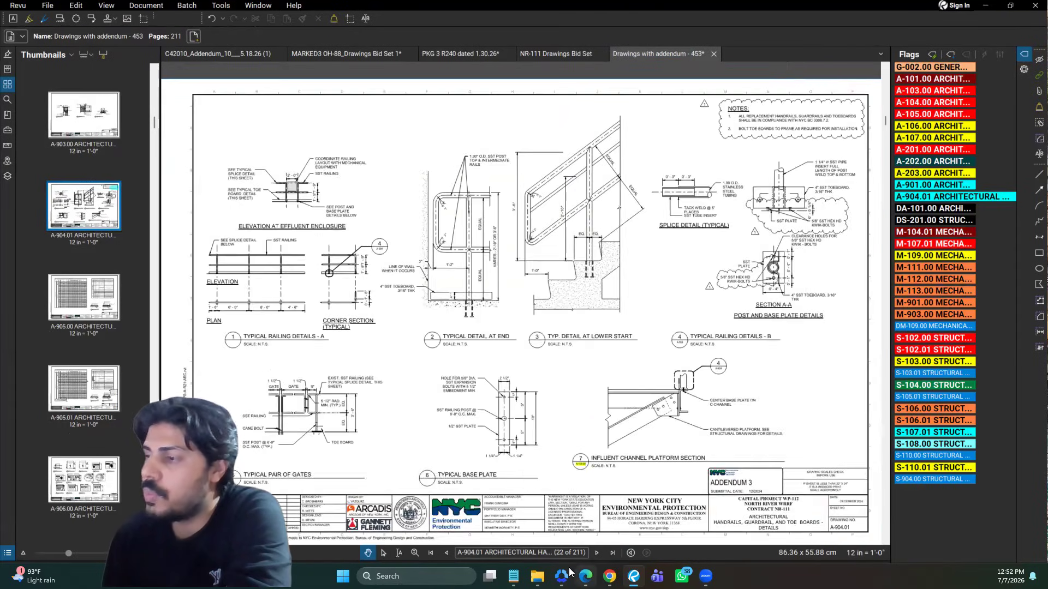
- Start a document comparison with NR-111 Drawings Bid Set.pdf as Document A, limited to page 26
left_click(543, 57)
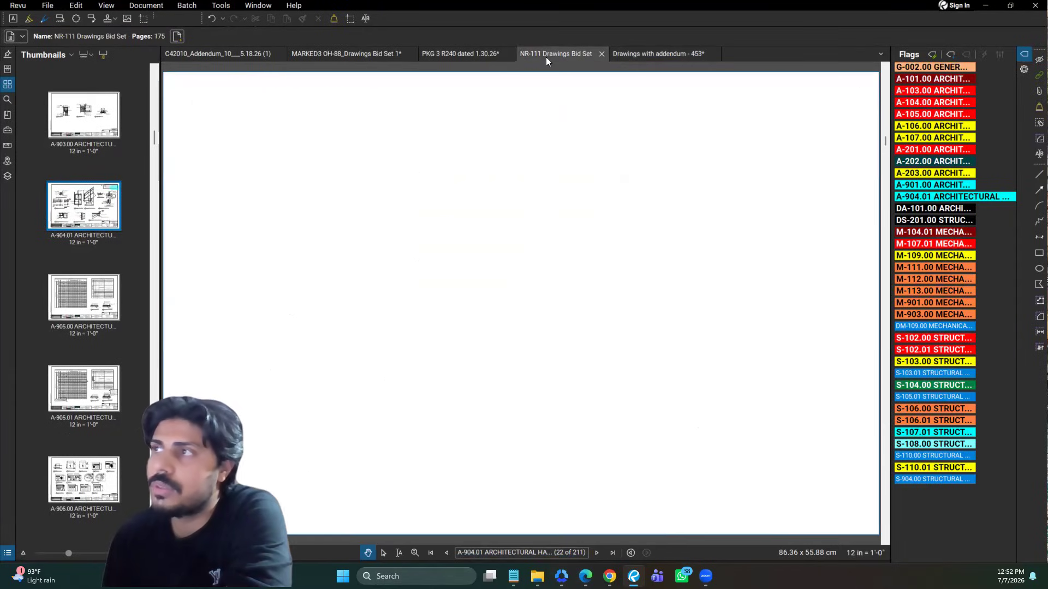
left_click(146, 5)
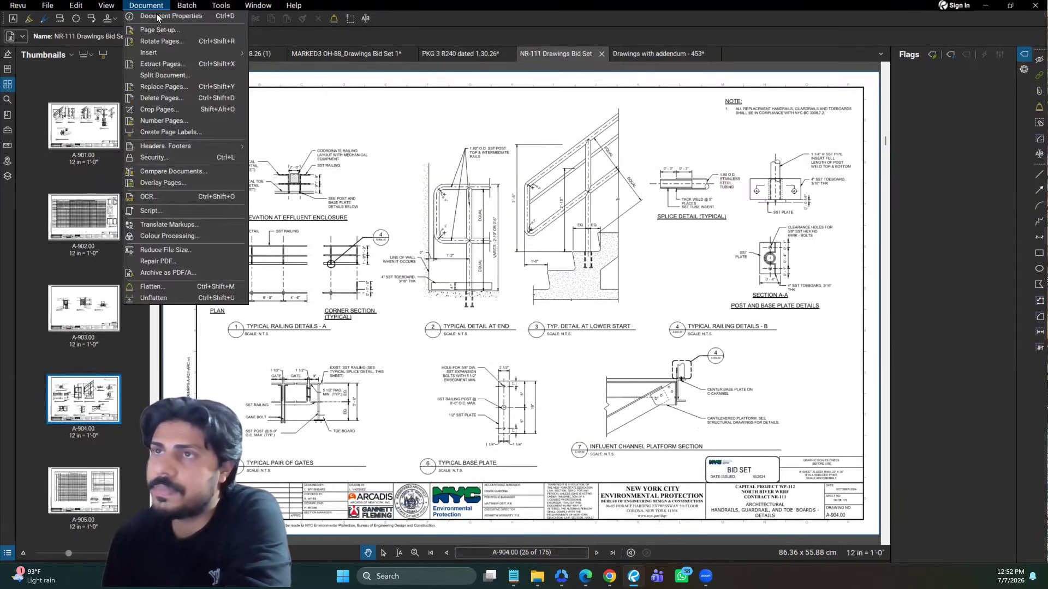
left_click(166, 172)
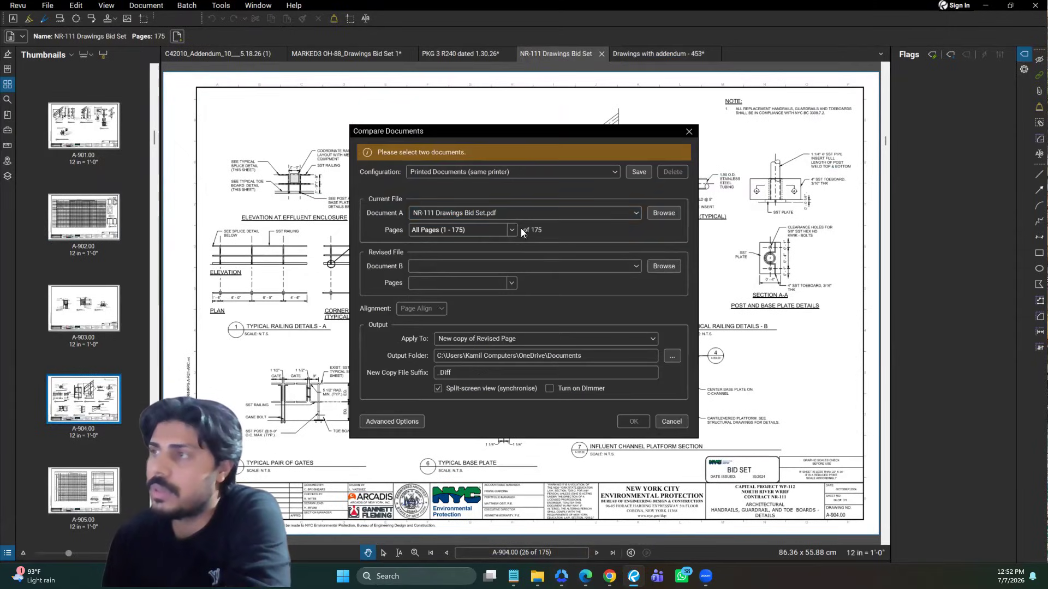
left_click(519, 213)
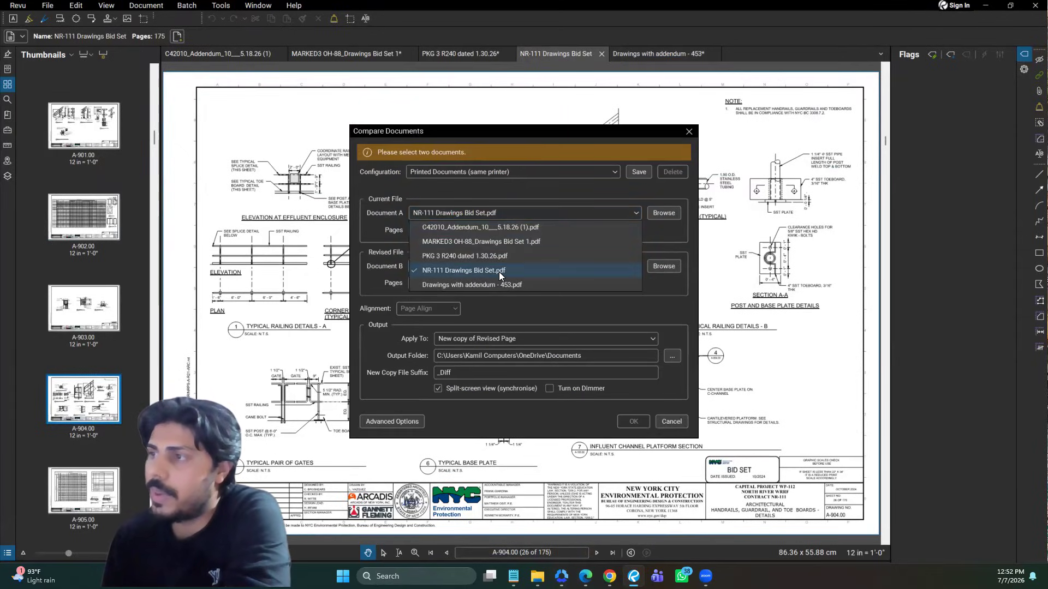
left_click(654, 309)
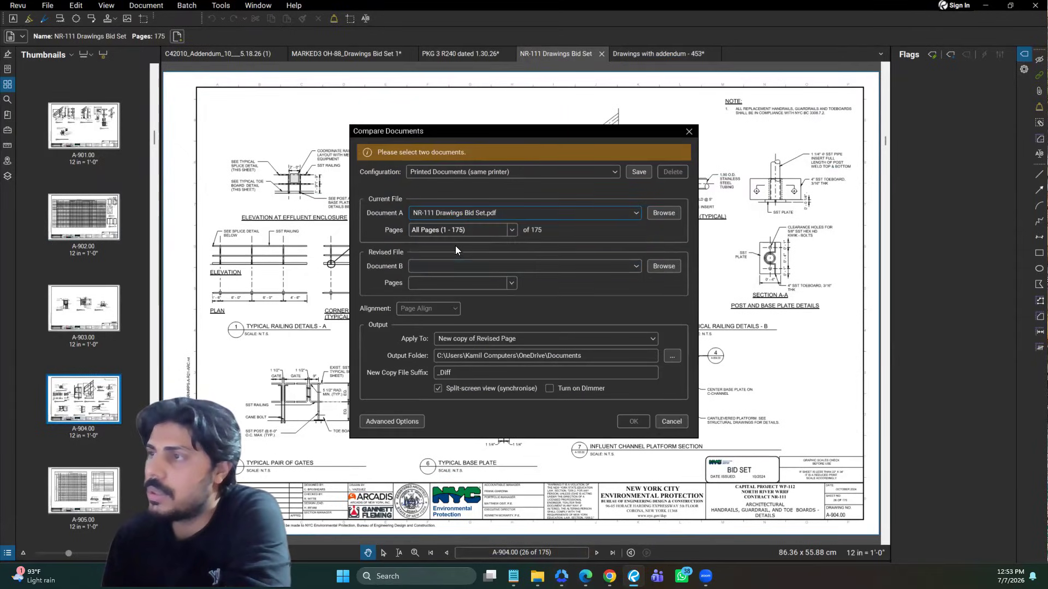
left_click(504, 214)
left_click(504, 214)
left_click(476, 229)
type("26")
- Set Document B to page 22 of Drawings with addendum - 453.pdf and run the comparison
left_click(473, 268)
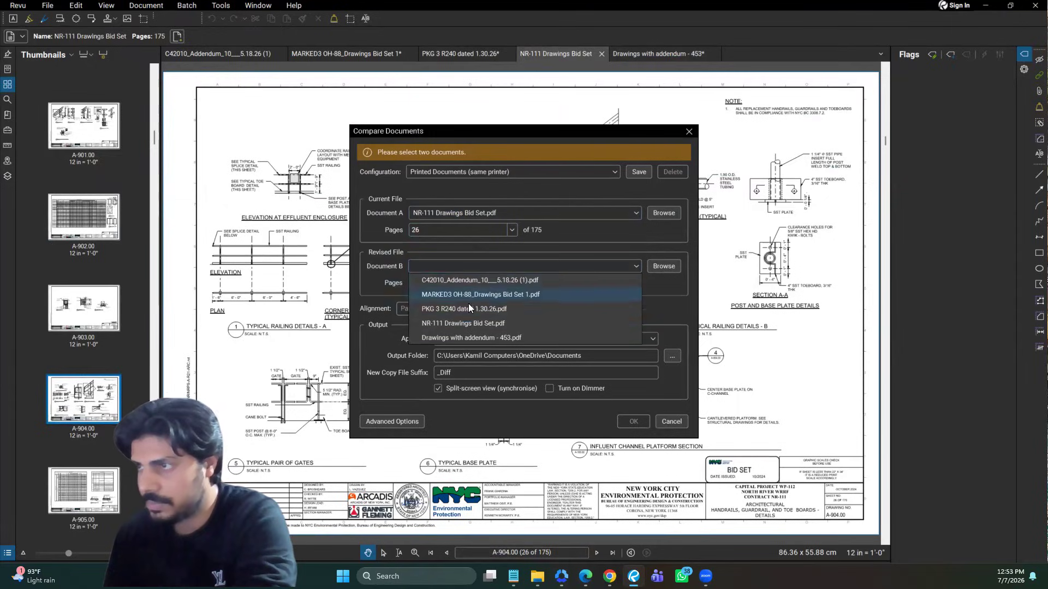
left_click(471, 340)
left_click(473, 283)
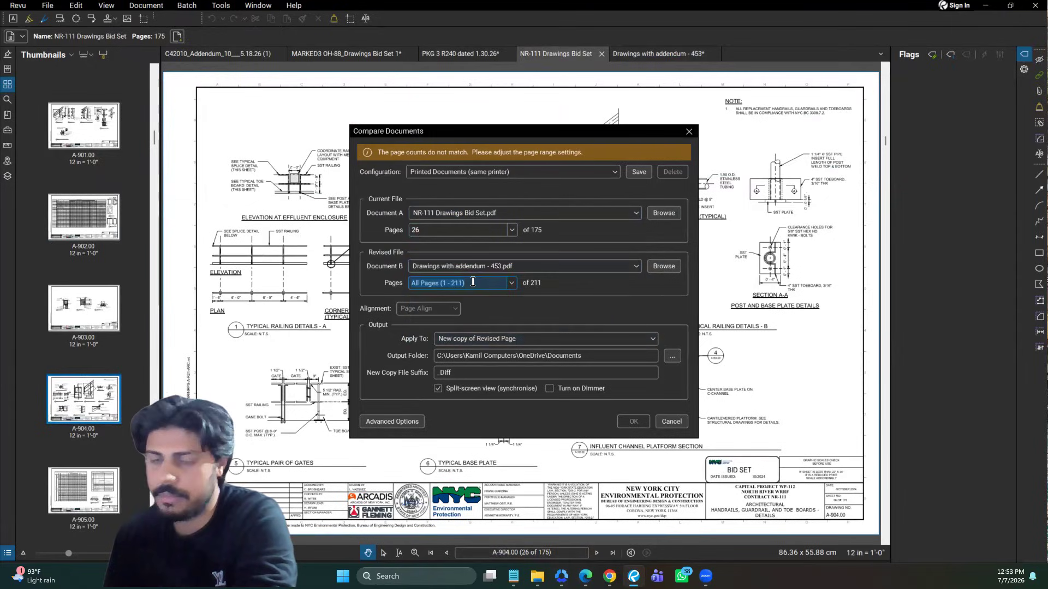
type("22")
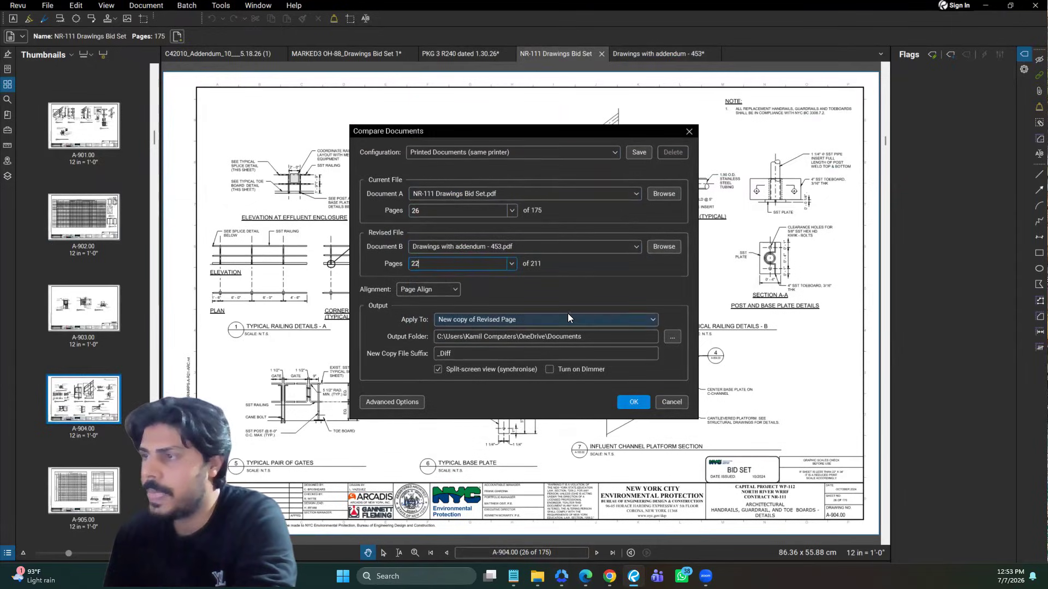
left_click(624, 402)
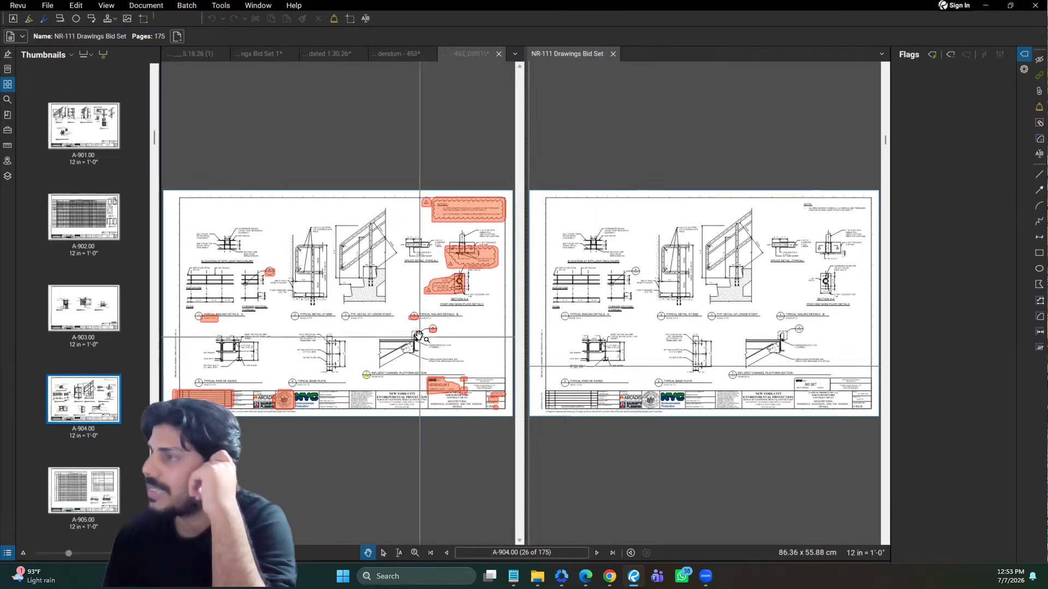
- Examine the clouded differences at the corner section callout, notes and base plate details against the bid set sheet
left_click(267, 266)
scroll(270, 289, "up", 5)
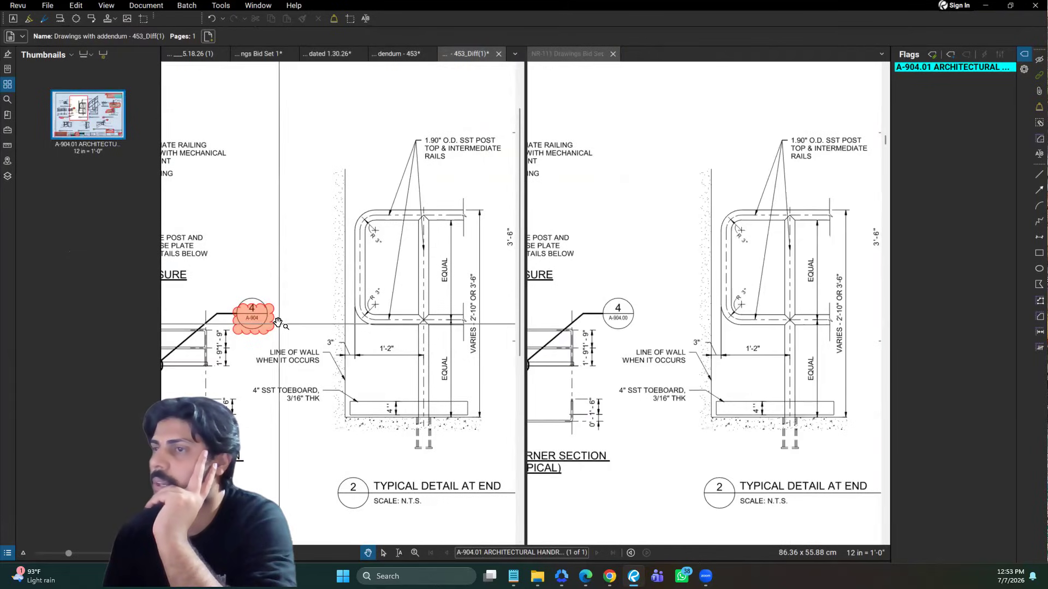
scroll(255, 328, "up", 3)
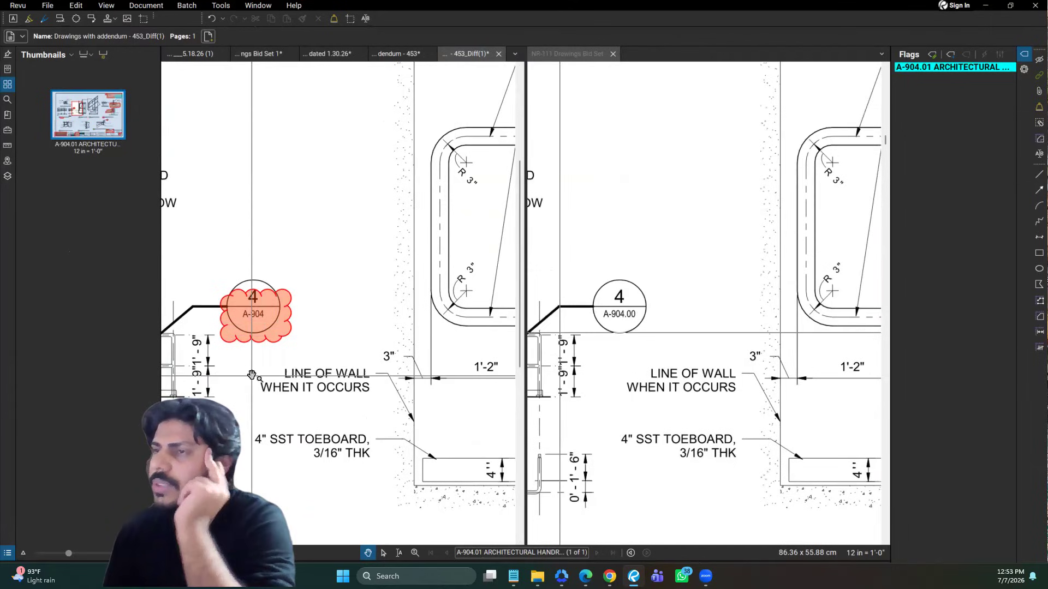
scroll(251, 375, "down", 6)
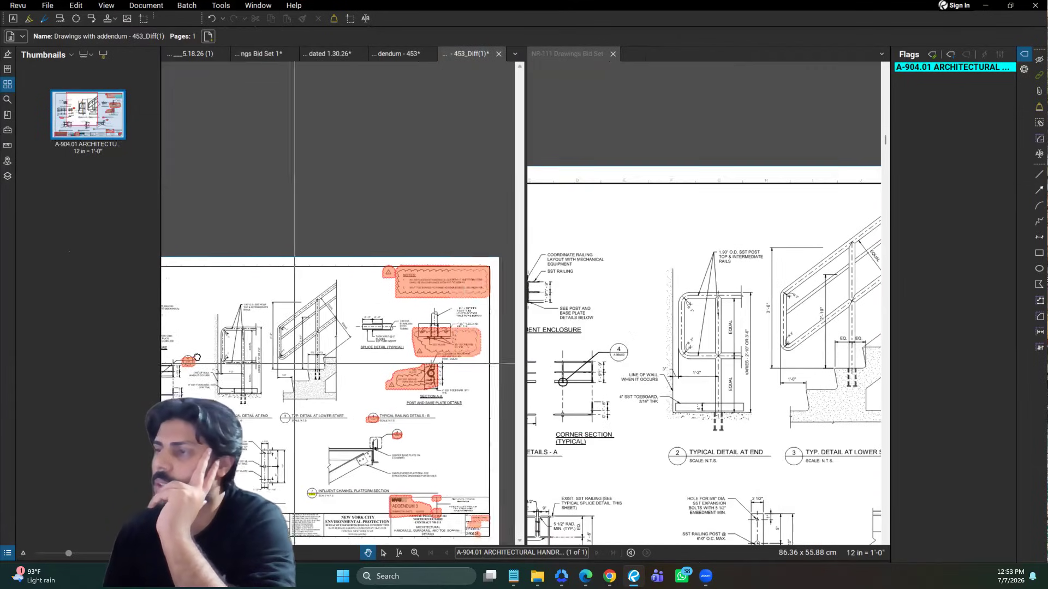
scroll(353, 317, "up", 4)
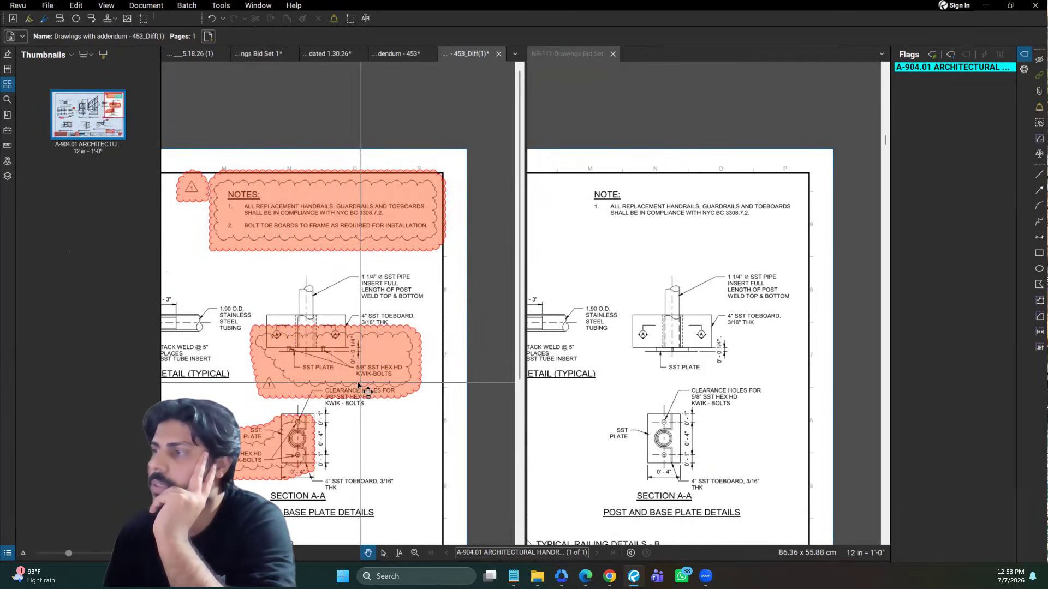
scroll(420, 371, "down", 4)
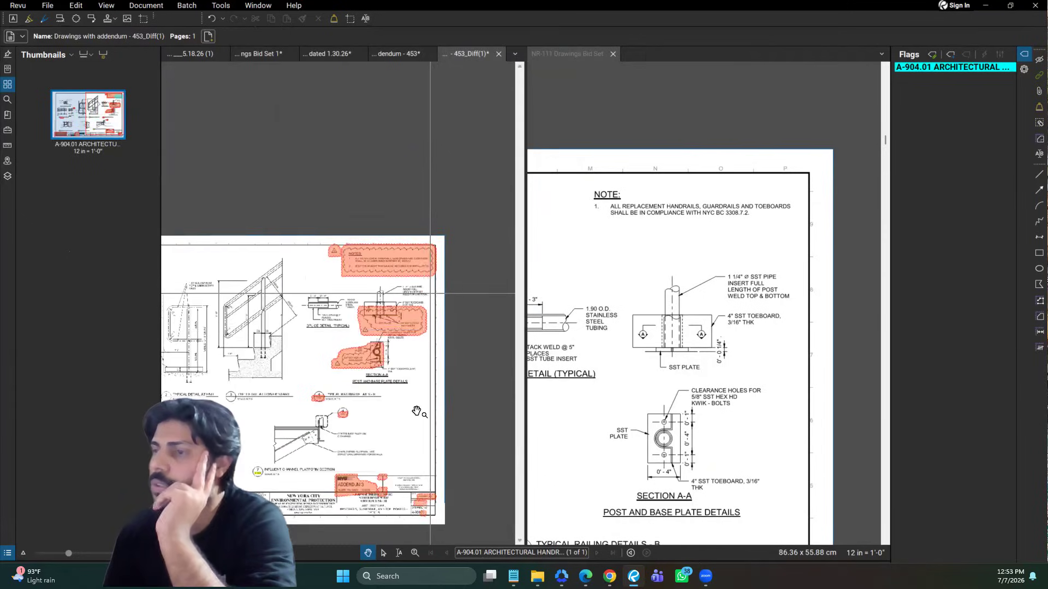
scroll(401, 401, "up", 2)
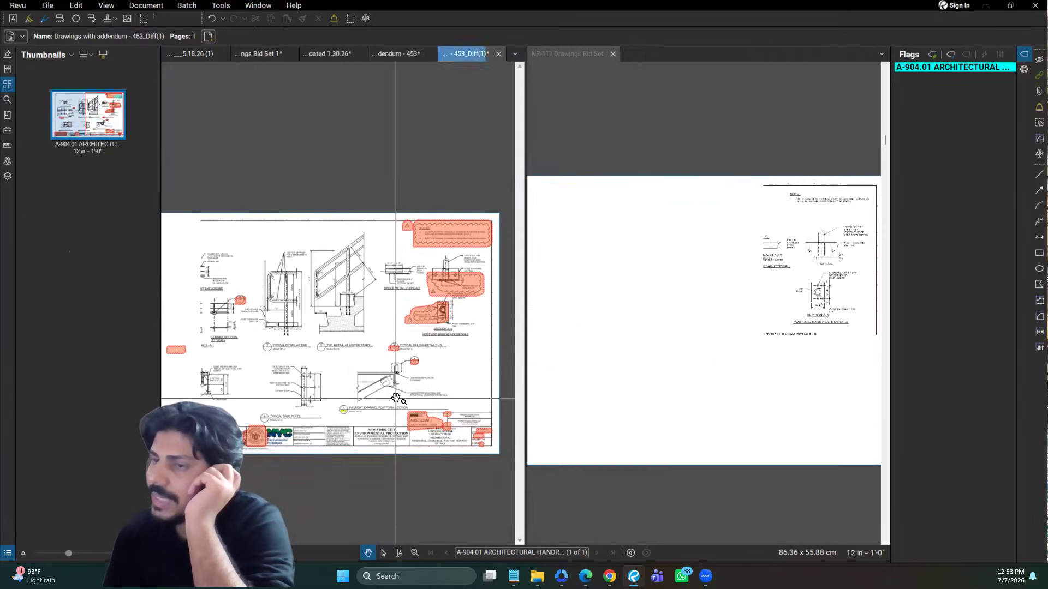
- Examine the clouded revision block and the typical pair of gates detail against the matching areas of the bid set sheet
left_click_drag(199, 456, 245, 463)
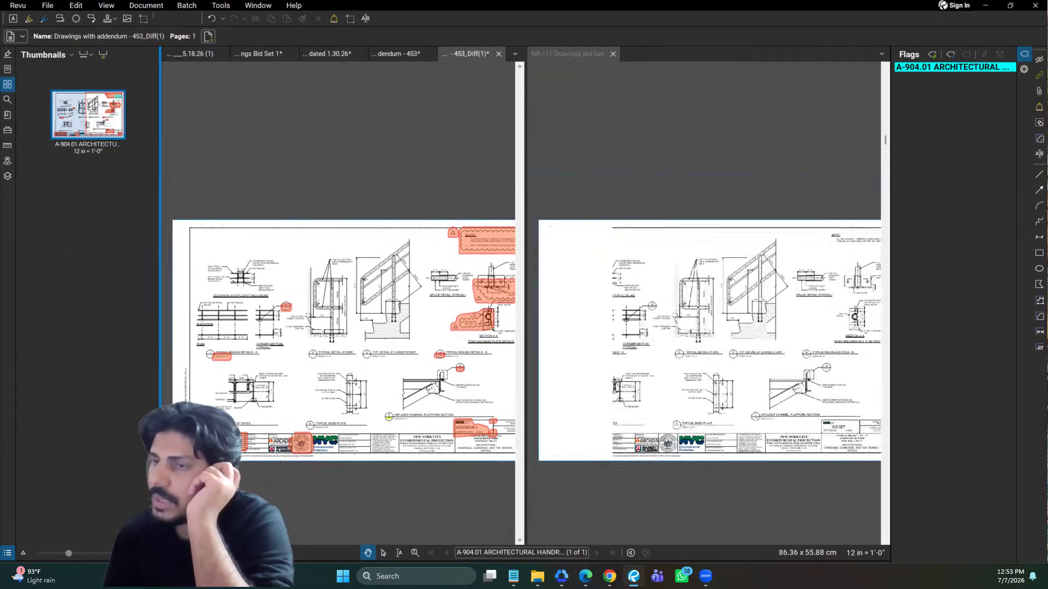
scroll(180, 451, "up", 5)
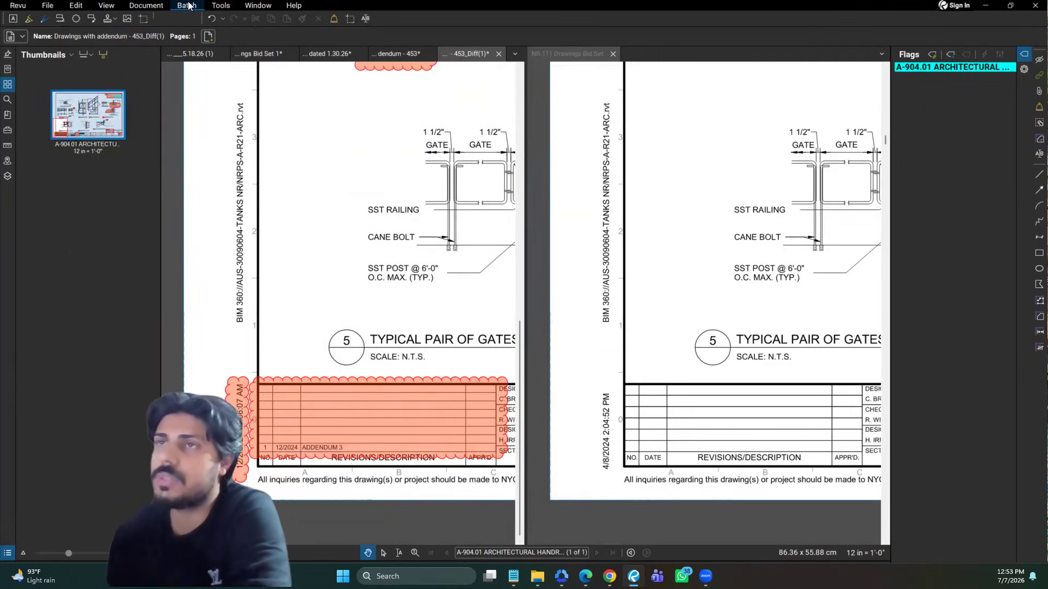
left_click(107, 5)
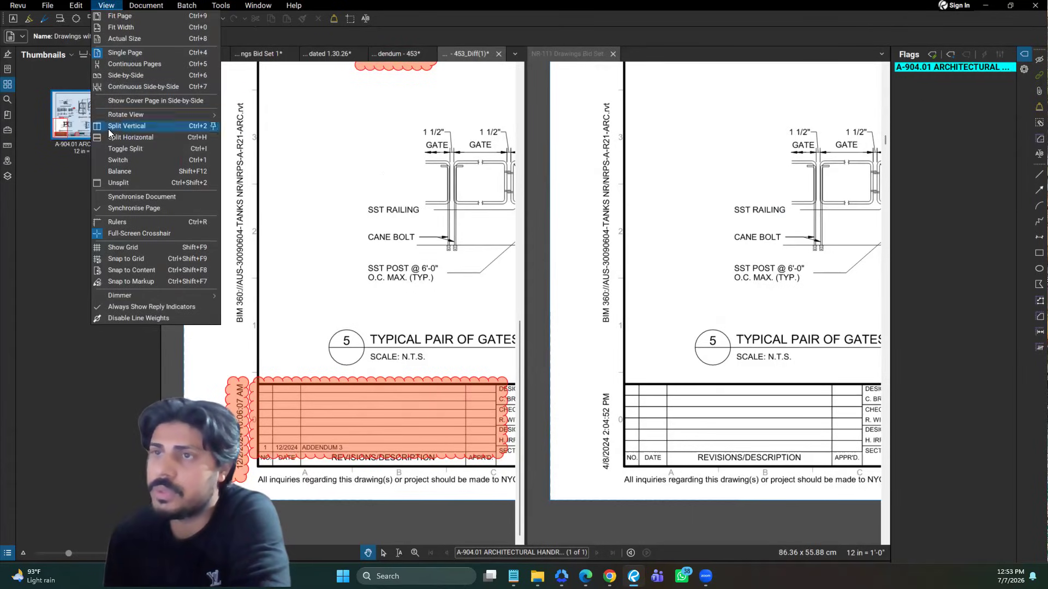
left_click(332, 210)
scroll(343, 213, "down", 3)
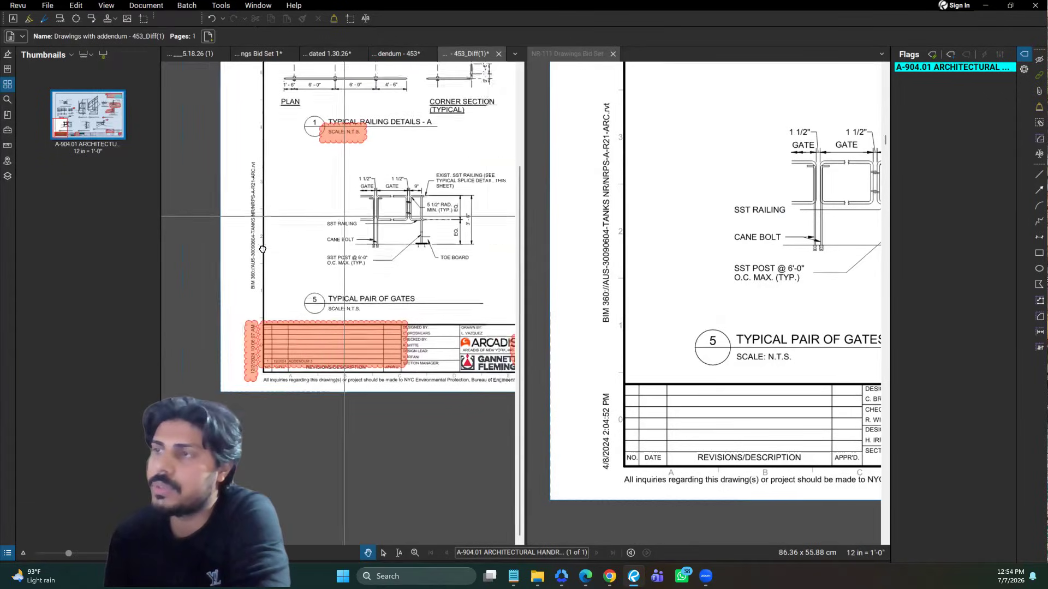
scroll(262, 249, "up", 5)
scroll(513, 300, "up", 2)
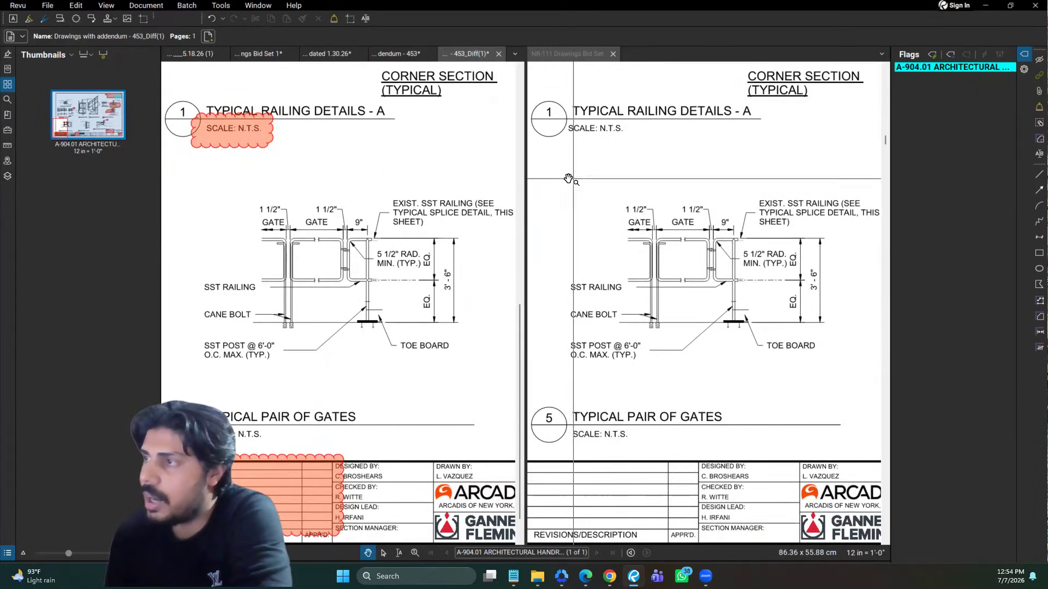
scroll(404, 207, "up", 3)
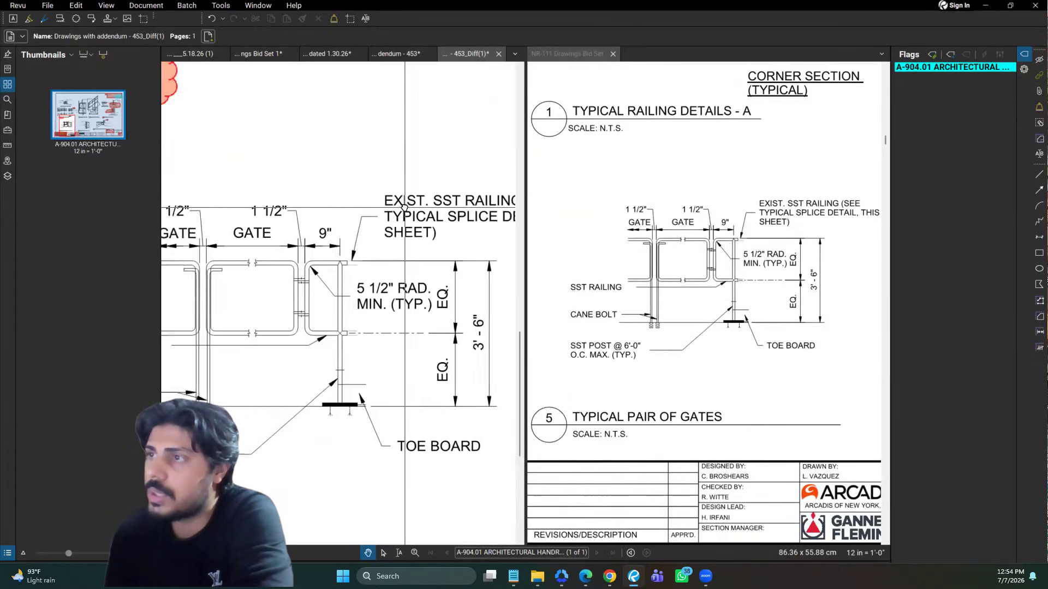
left_click_drag(404, 208, 306, 217)
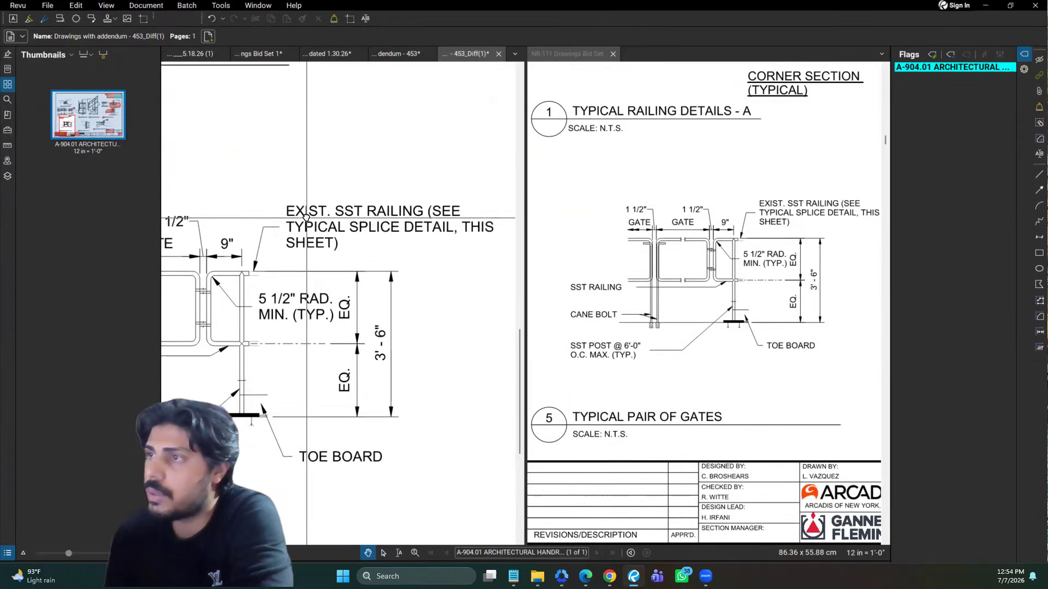
left_click(132, 10)
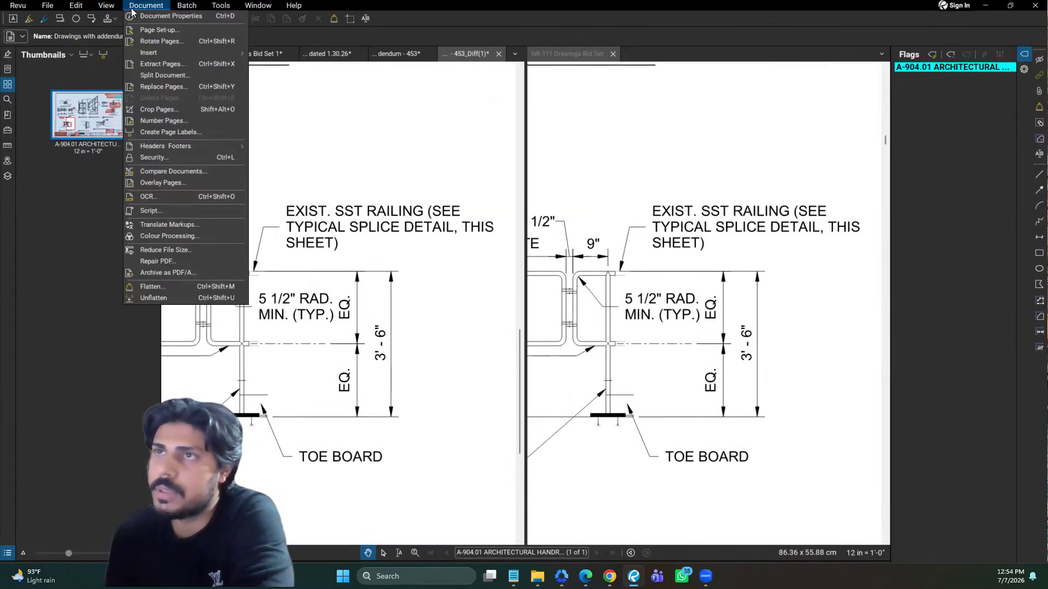
left_click(473, 190)
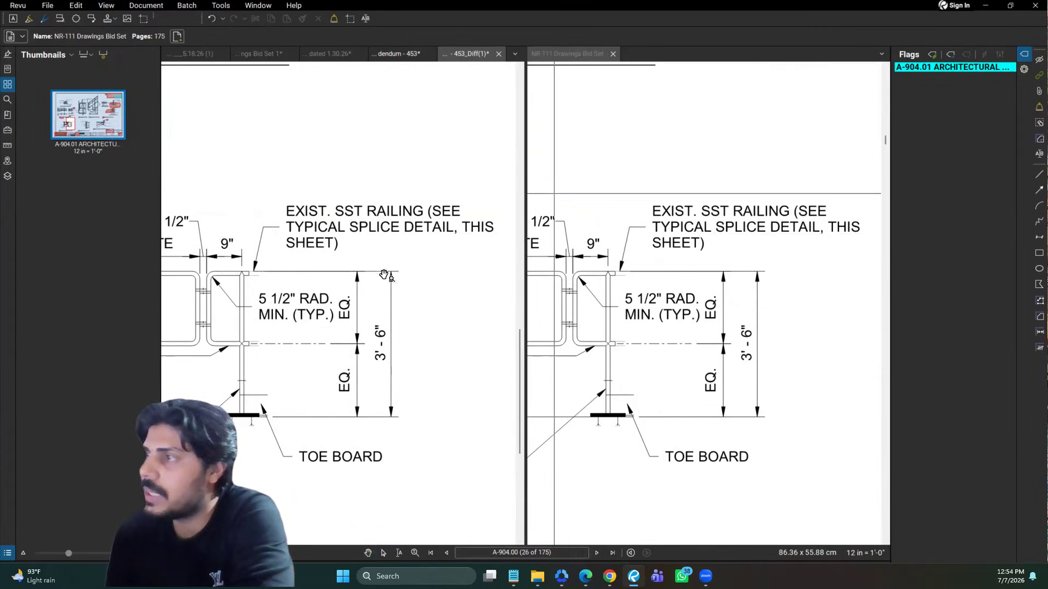
scroll(351, 263, "down", 3)
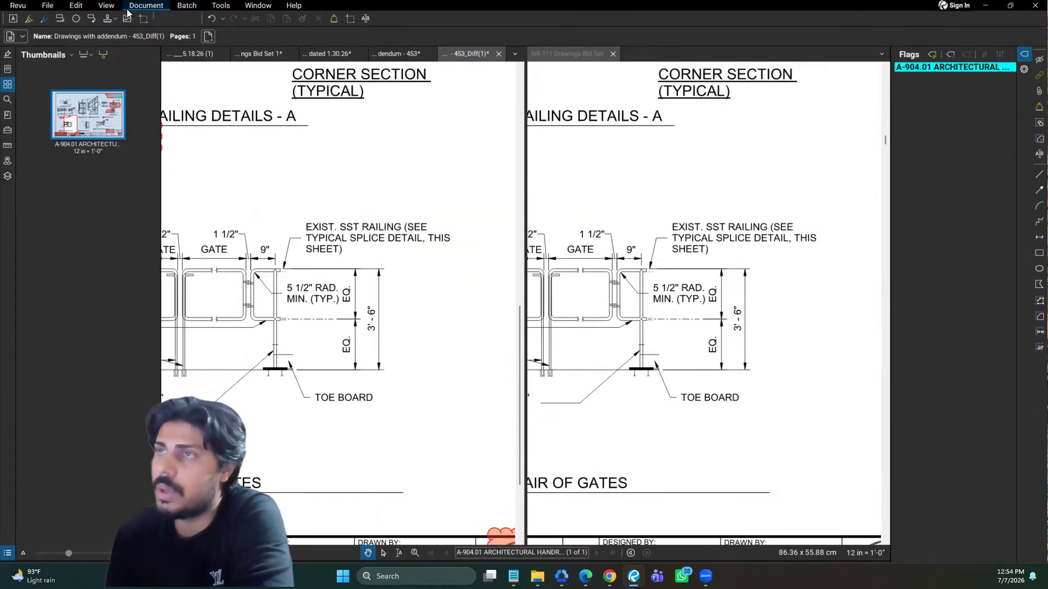
- Turn off page synchronisation between the split views and move around the comparison sheet and bid set sheet independently
left_click(105, 6)
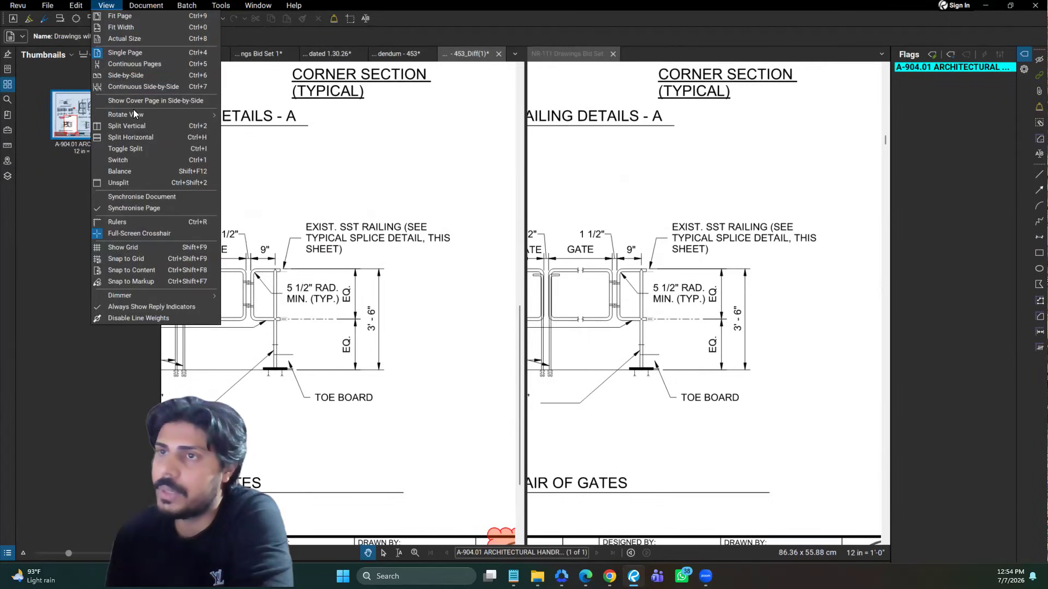
left_click(146, 208)
scroll(431, 240, "down", 3)
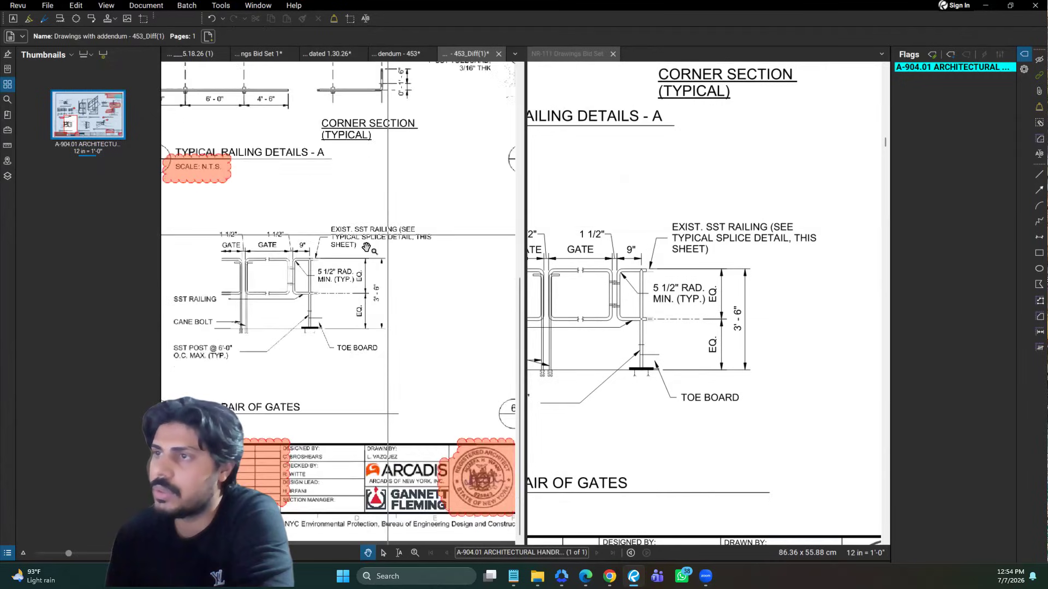
scroll(430, 241, "up", 3)
left_click_drag(805, 254, 810, 376)
left_click_drag(813, 245, 625, 414)
left_click_drag(659, 331, 596, 367)
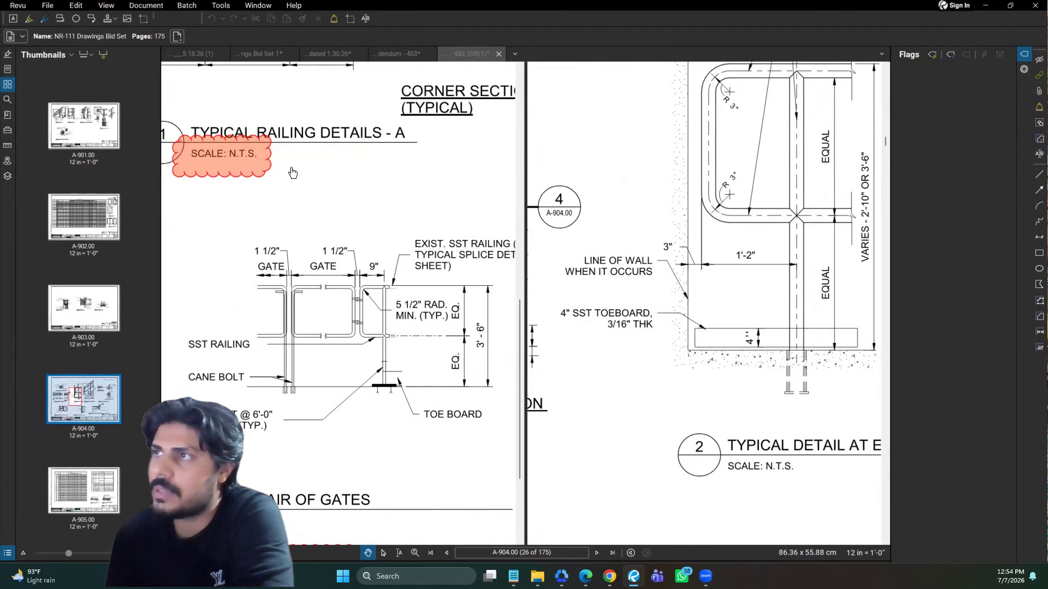
- Close NR-111 Drawings Bid Set and the comparison document Drawings with addendum - 453_Diff(1), discarding the changes
left_click(612, 54)
scroll(407, 276, "down", 2)
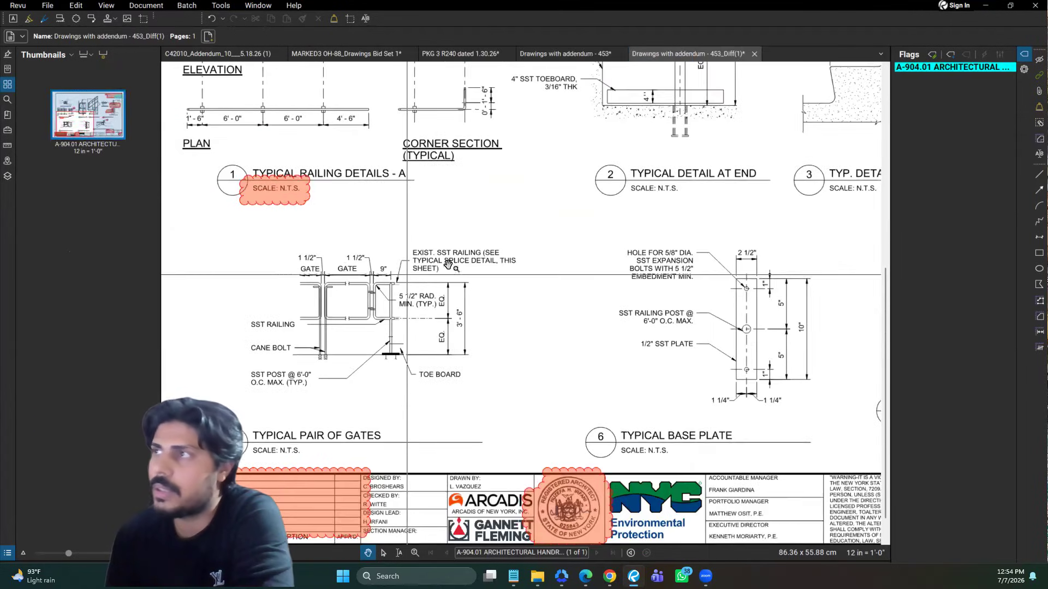
scroll(676, 132, "down", 3)
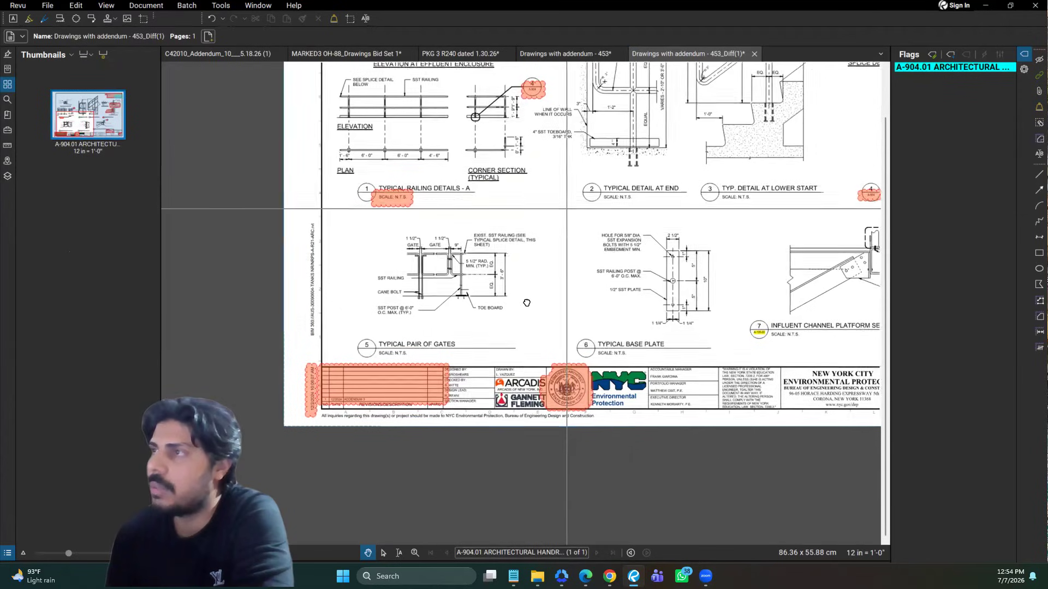
left_click(754, 54)
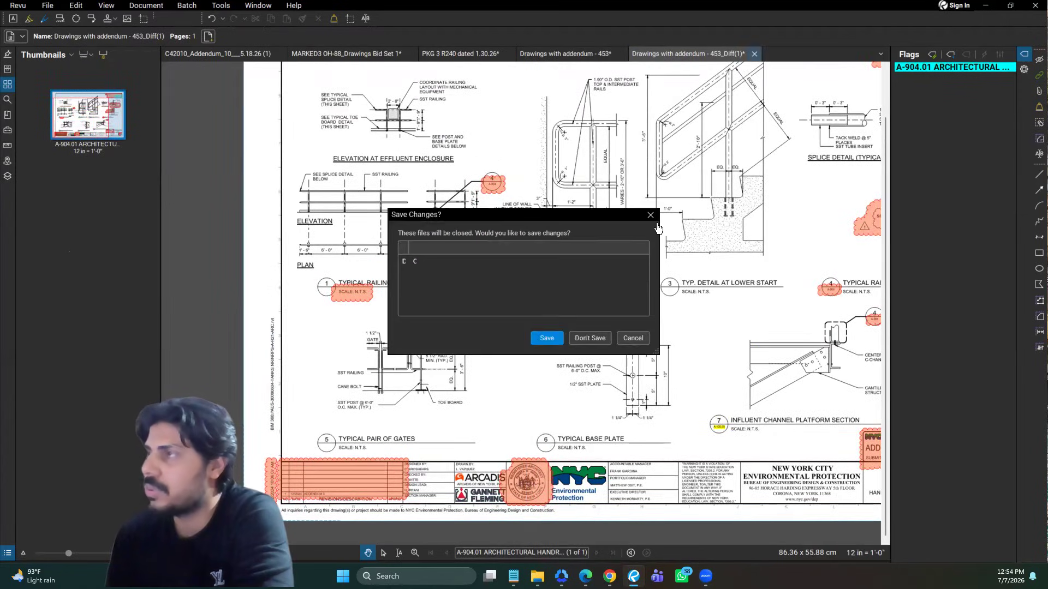
left_click(592, 338)
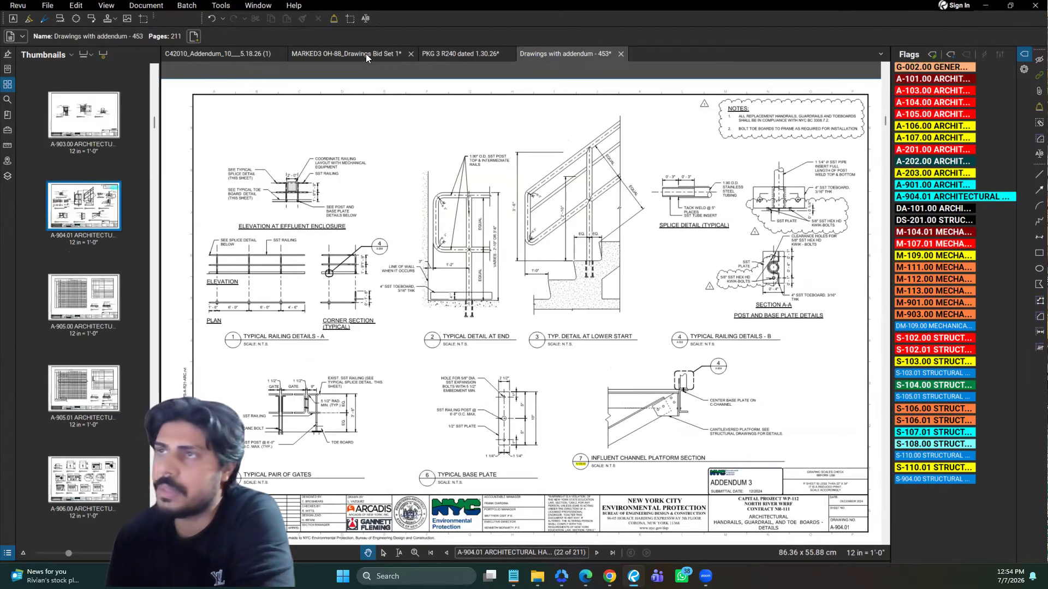
left_click(365, 54)
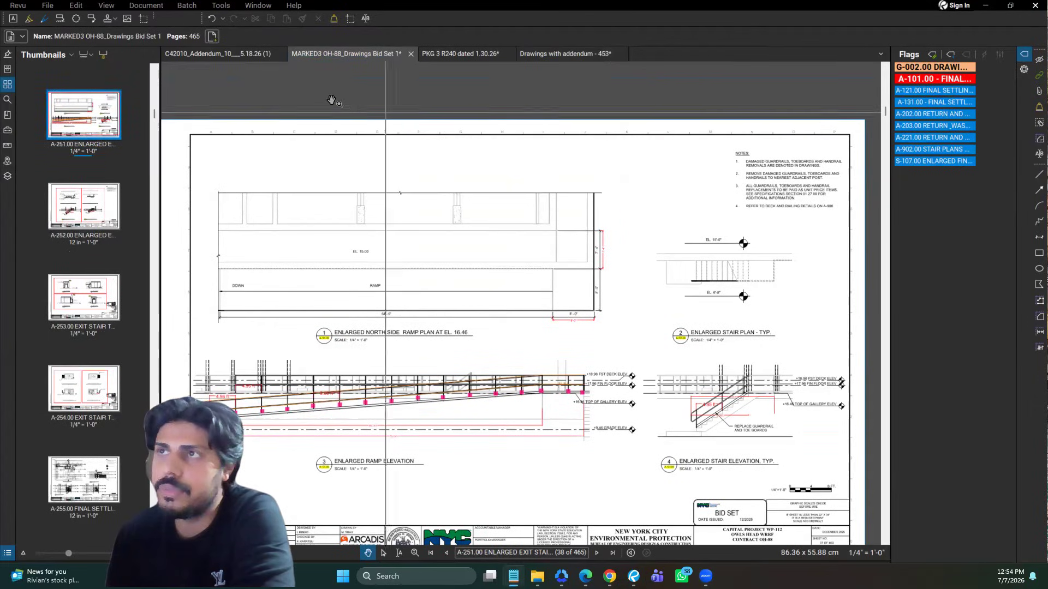
left_click(221, 57)
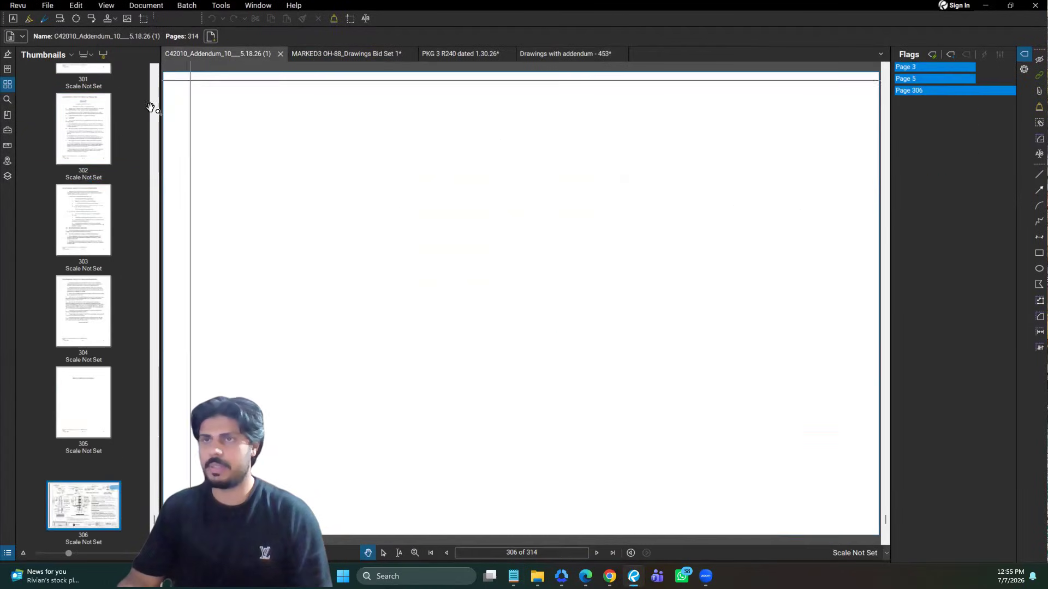
left_click(77, 226)
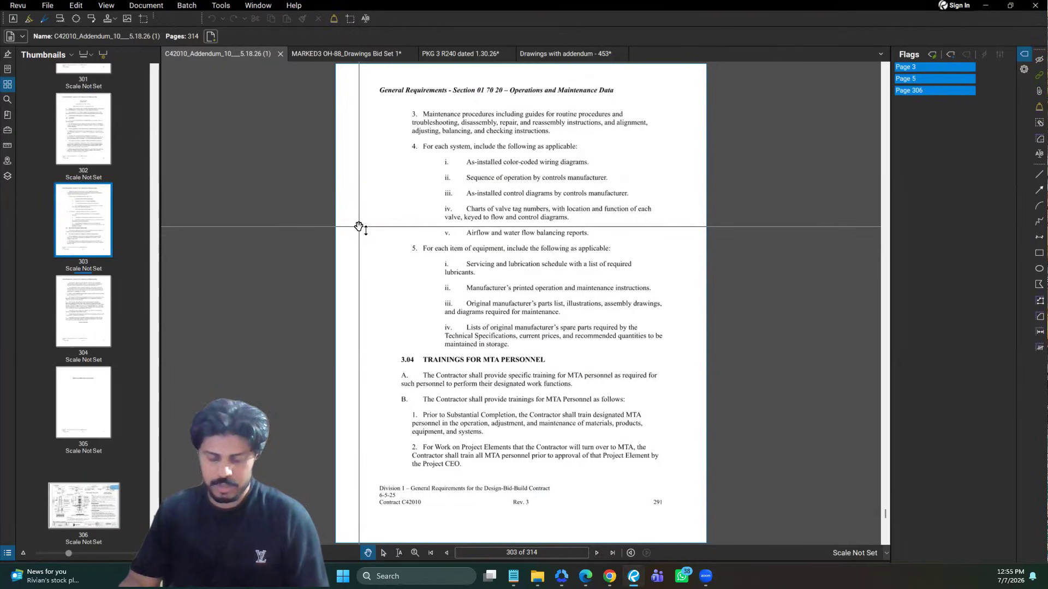
key("ctrl+shift+e")
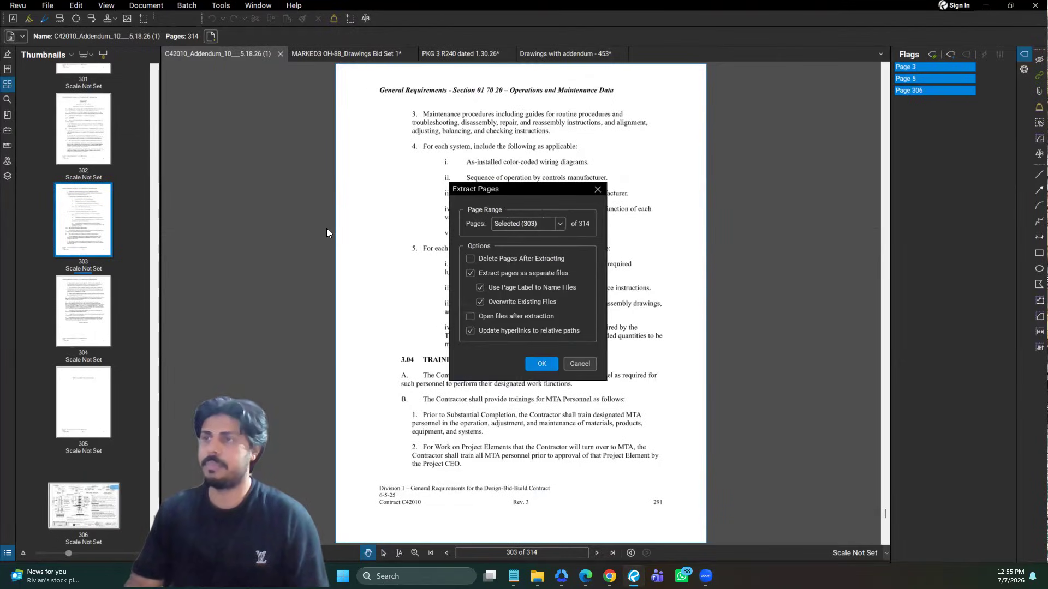
left_click(554, 225)
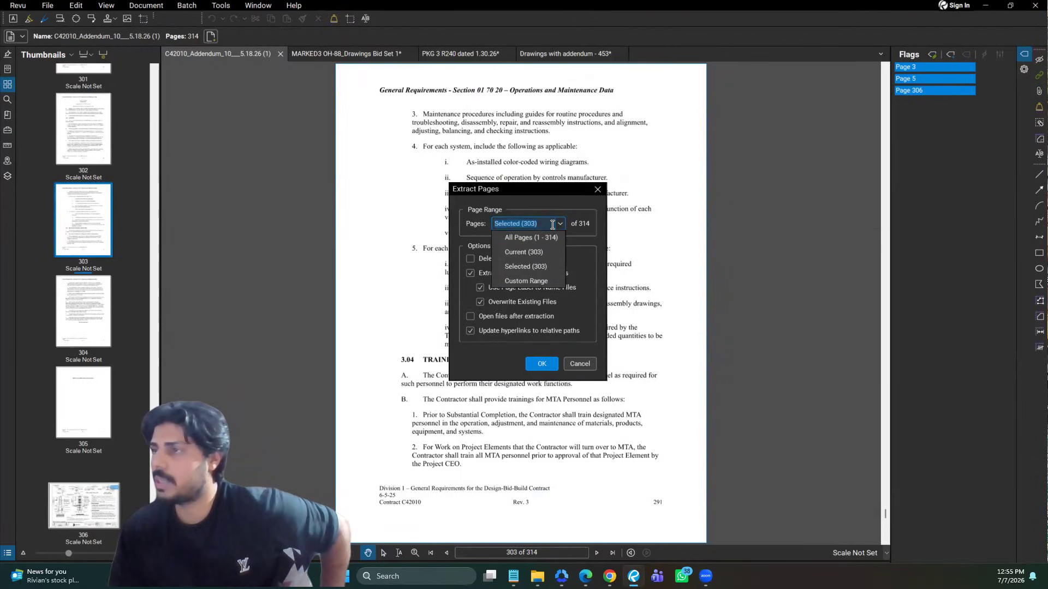
left_click(552, 225)
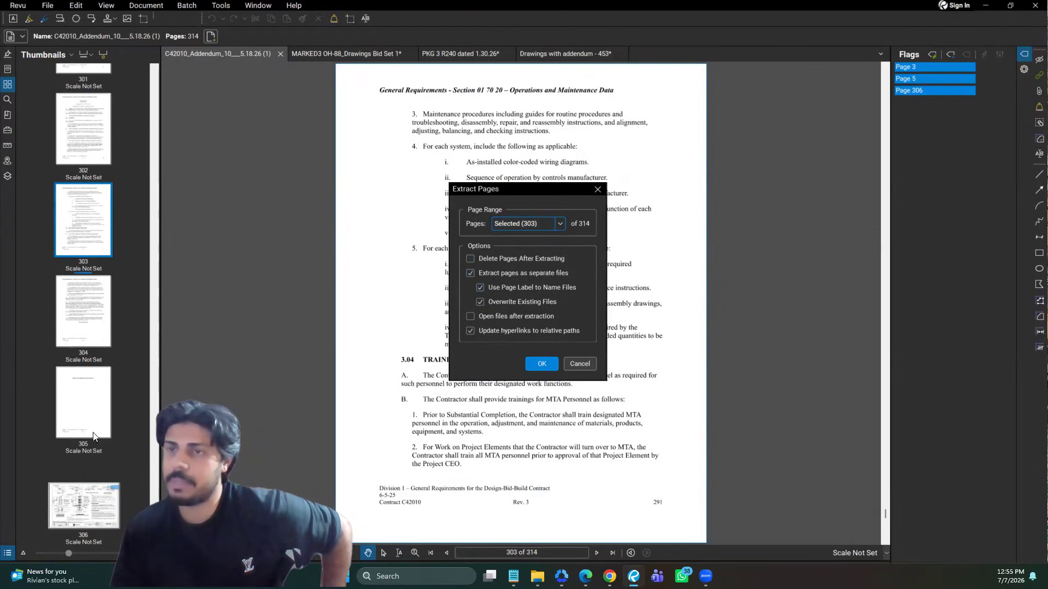
left_click(578, 364)
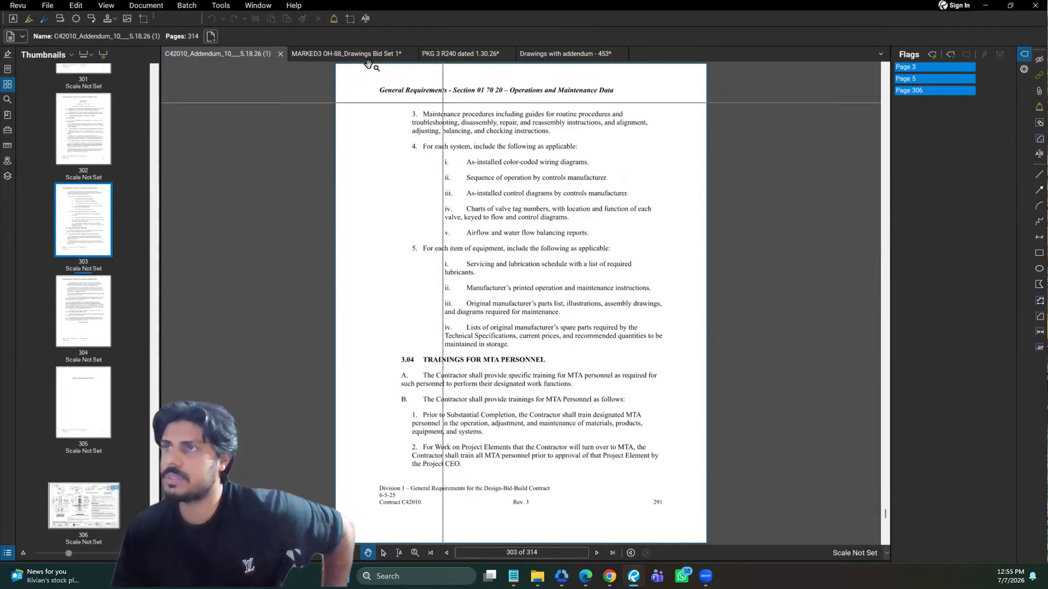
- Extract page 38, sheet A-251.00, of MARKED3 OH-88_Drawings Bid Set 1 as a separate file into the Download folder
left_click(363, 60)
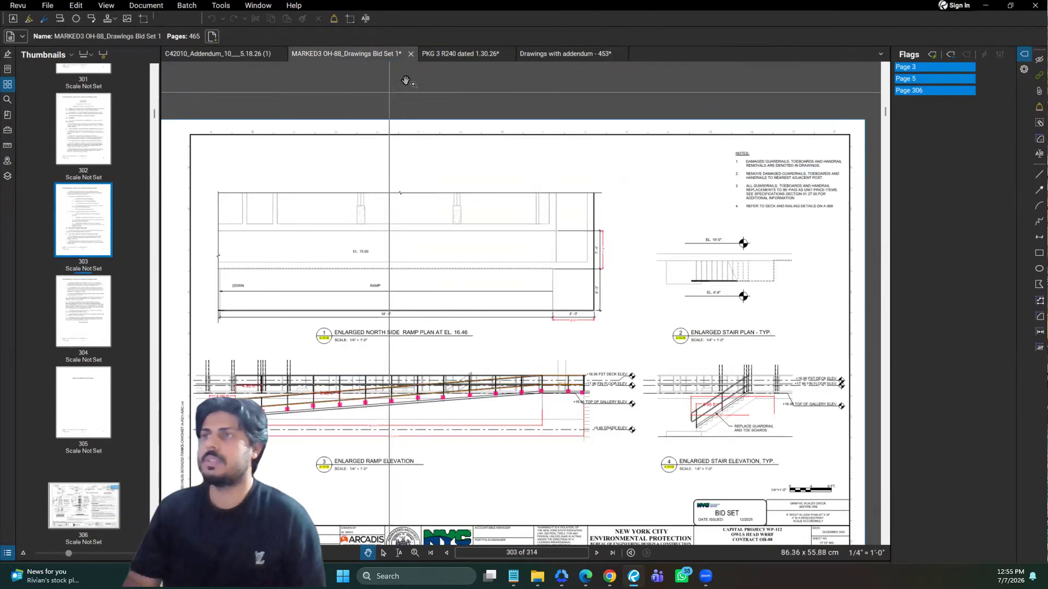
middle_click(439, 134)
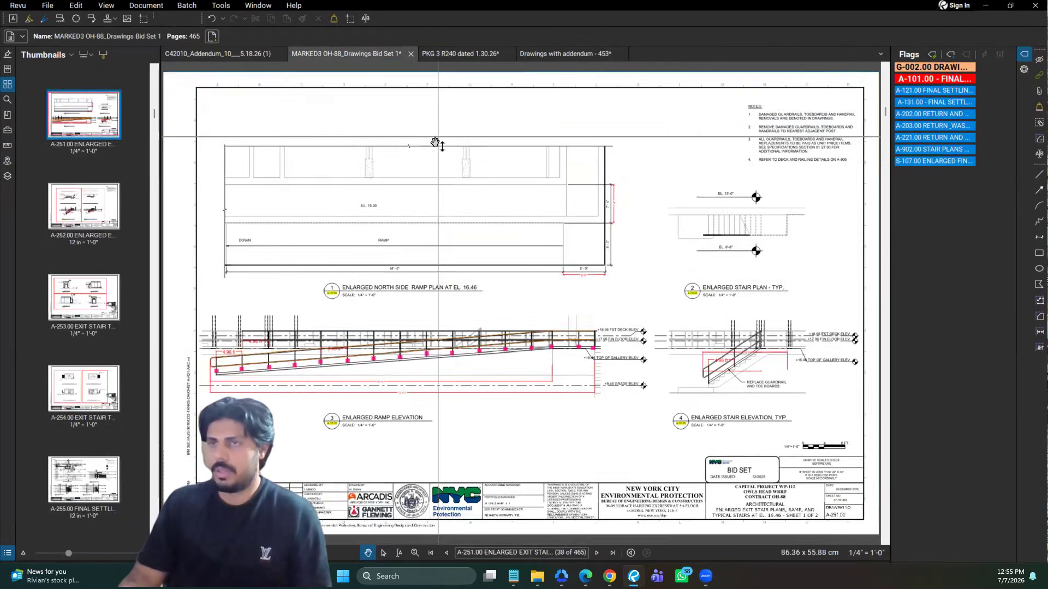
key("ctrl+shift+e")
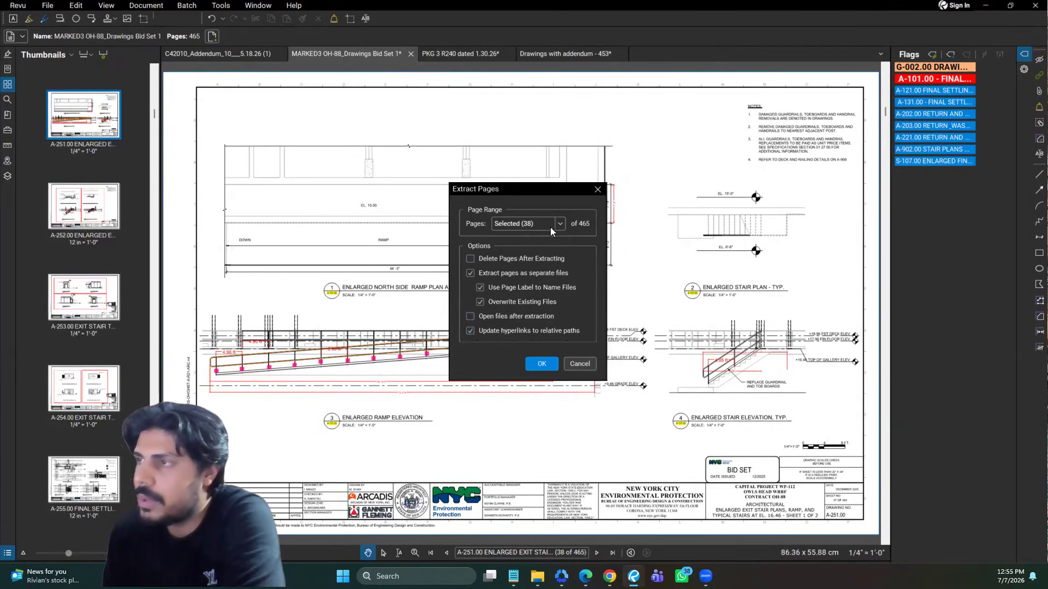
left_click(539, 364)
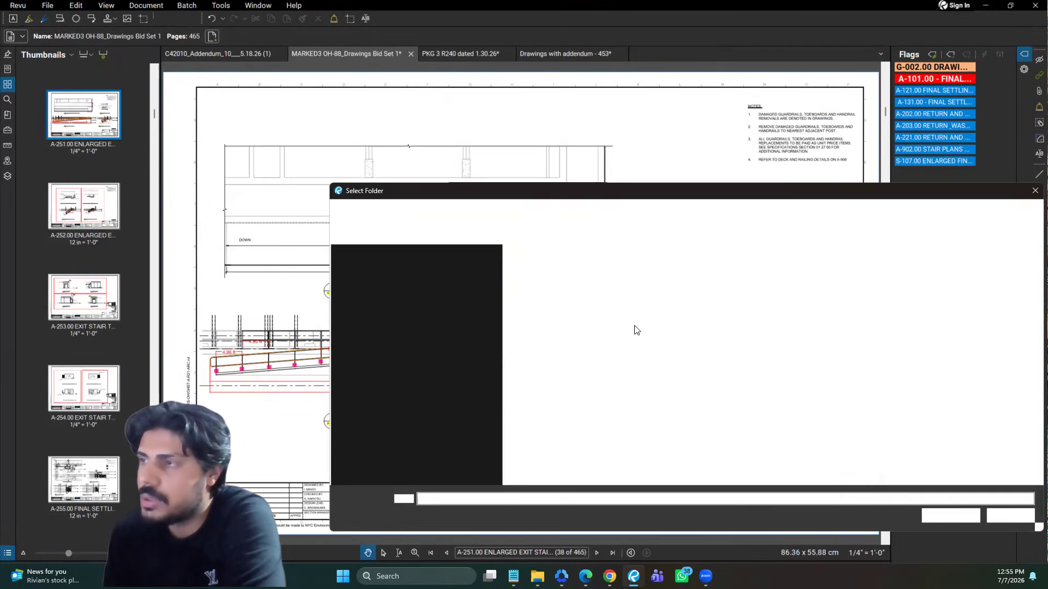
scroll(419, 286, "up", 3)
left_click(405, 305)
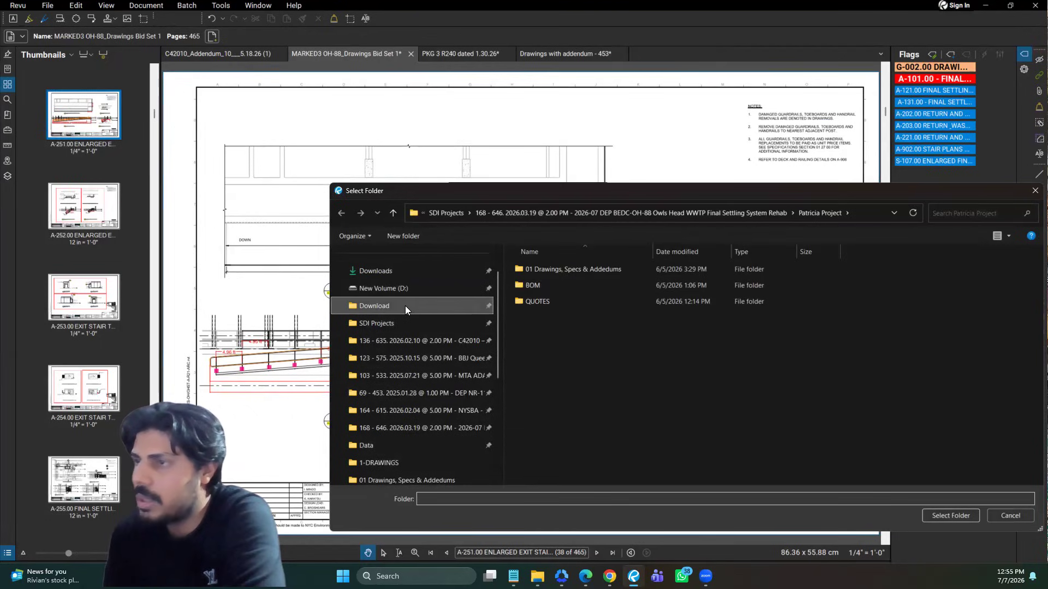
left_click(966, 518)
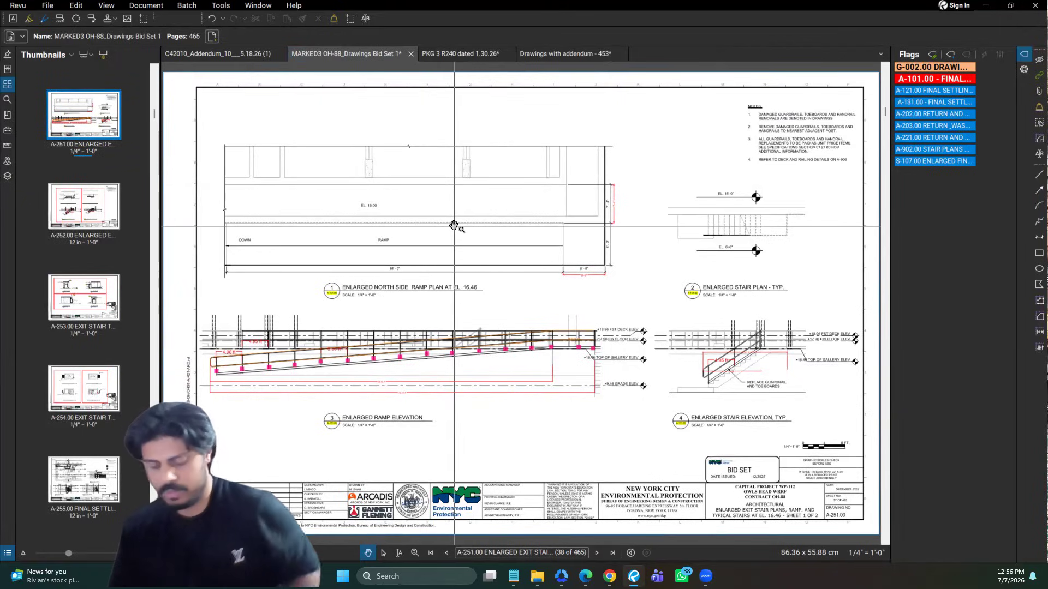
key("ctrl+shift+e")
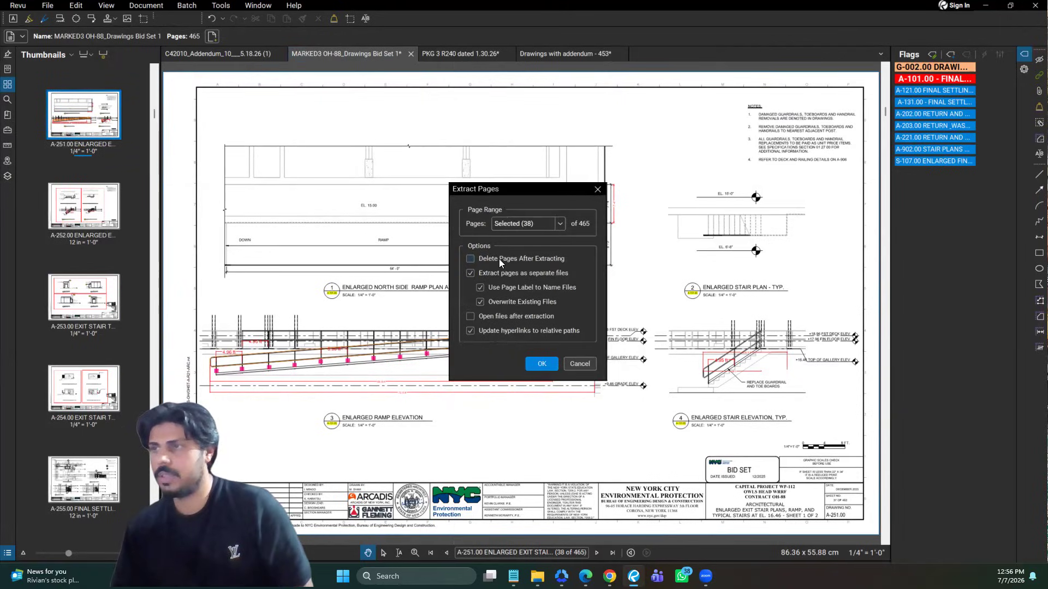
left_click(585, 367)
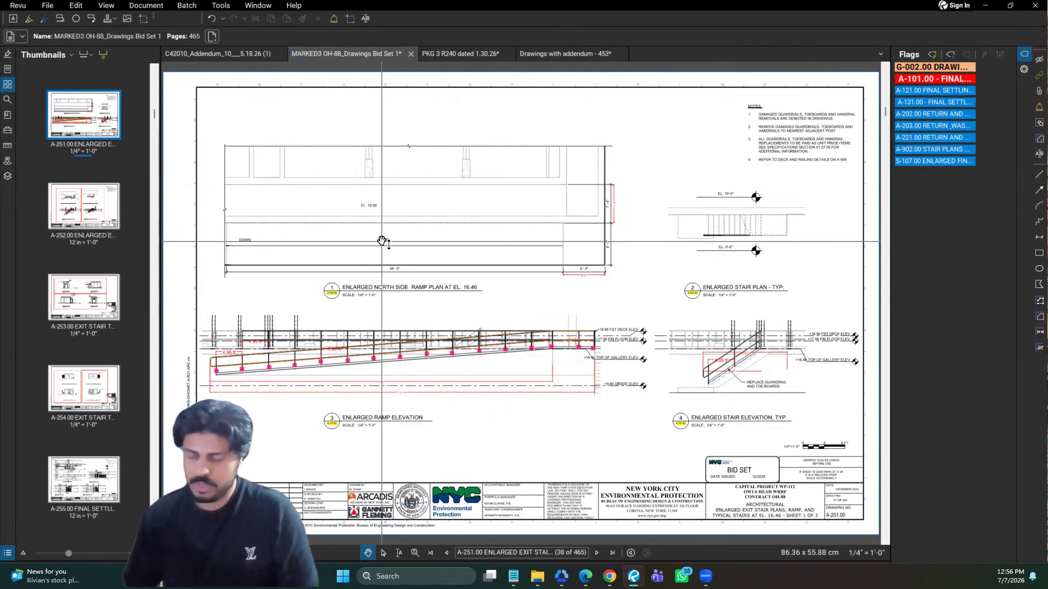
- Add 10.pdf from the Download folder to the pages being inserted and use its filename as the page label
key("ctrl+shift+i")
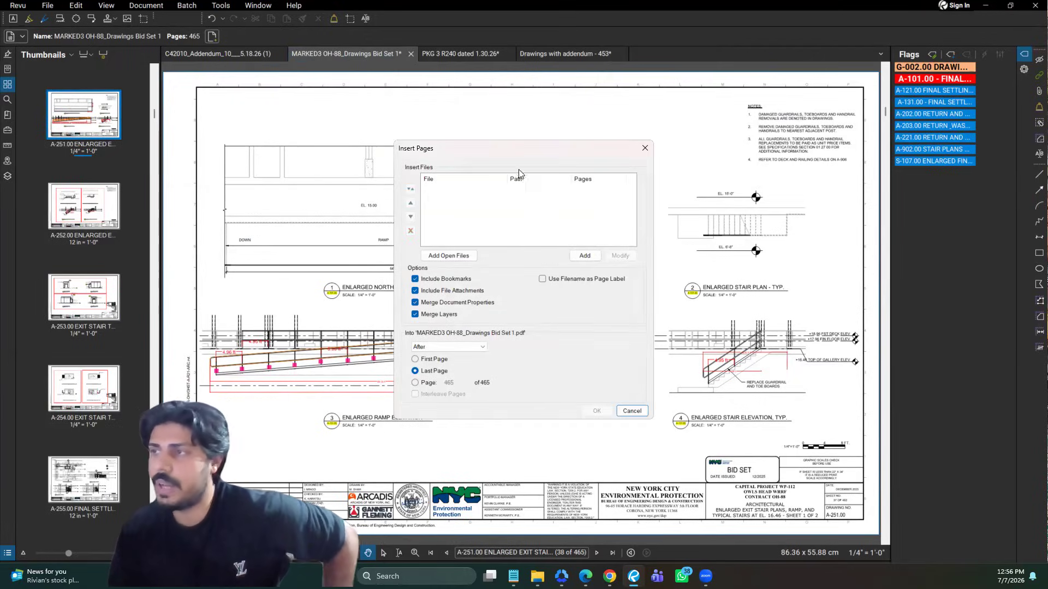
left_click(572, 254)
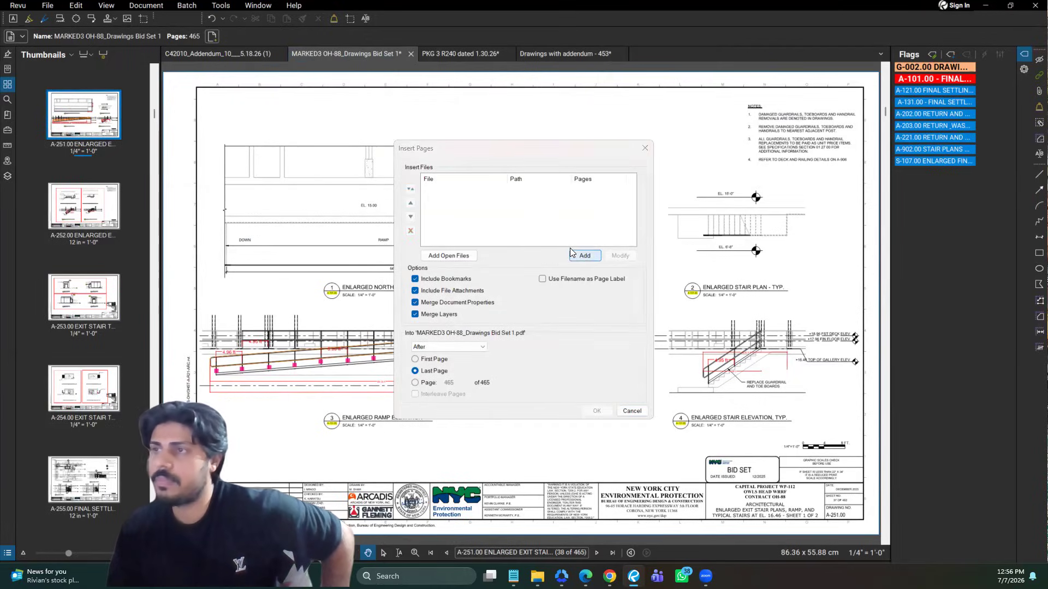
scroll(103, 143, "up", 1)
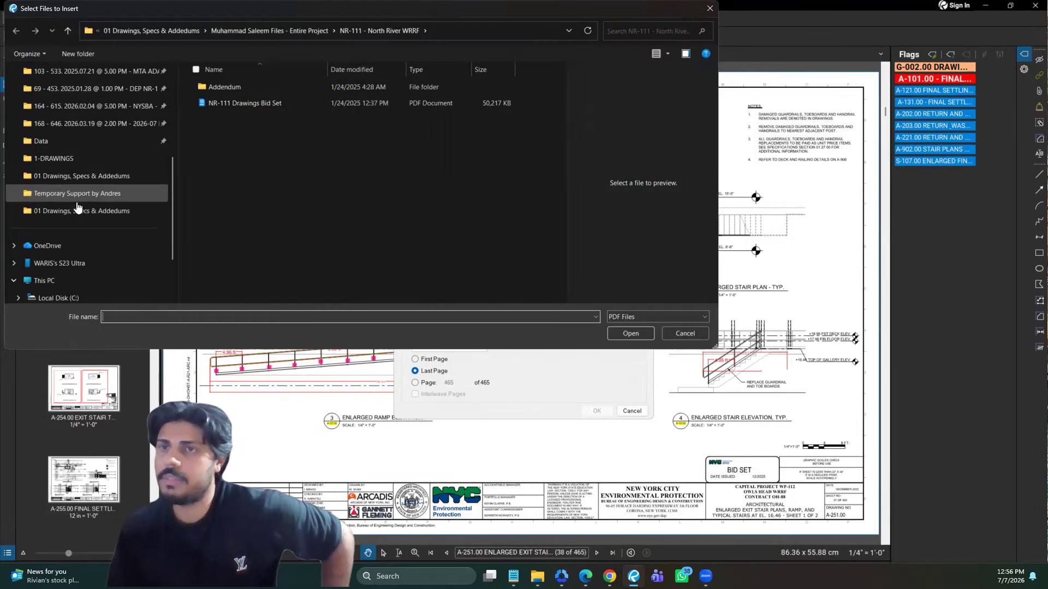
scroll(78, 207, "up", 2)
left_click(142, 123)
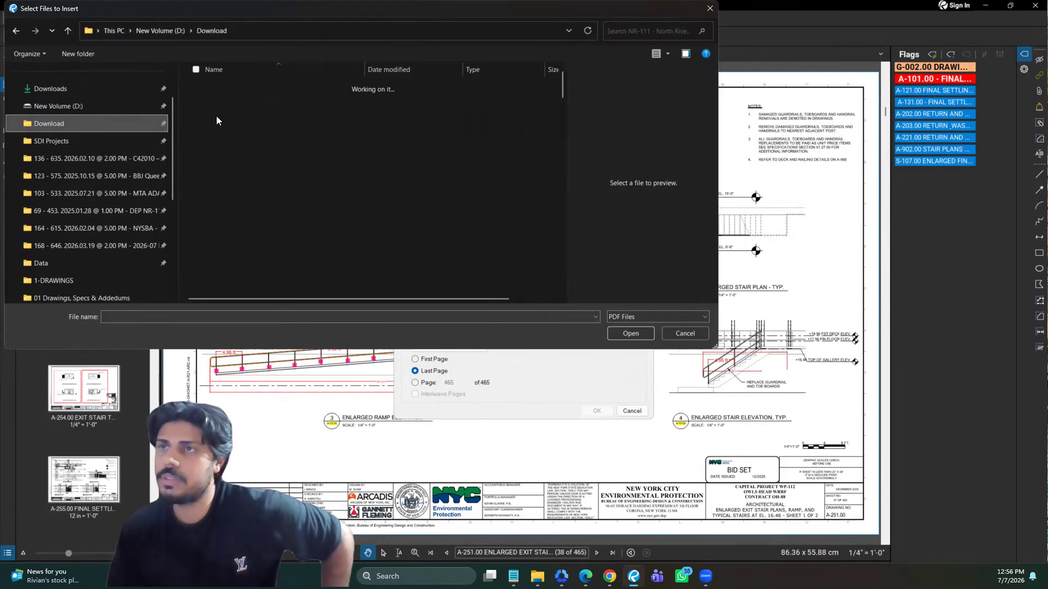
left_click(225, 103)
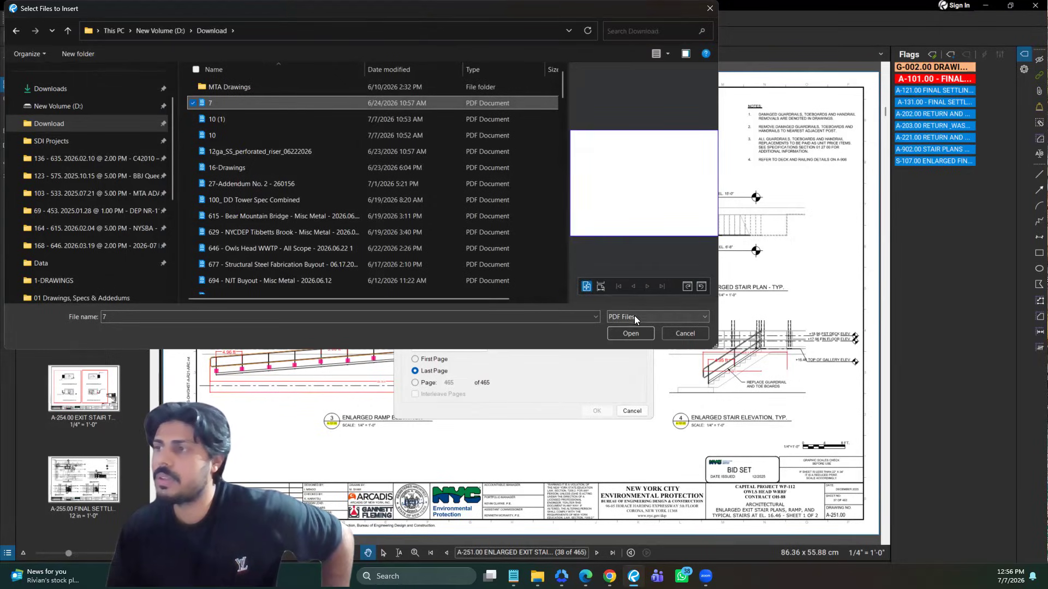
left_click(261, 136)
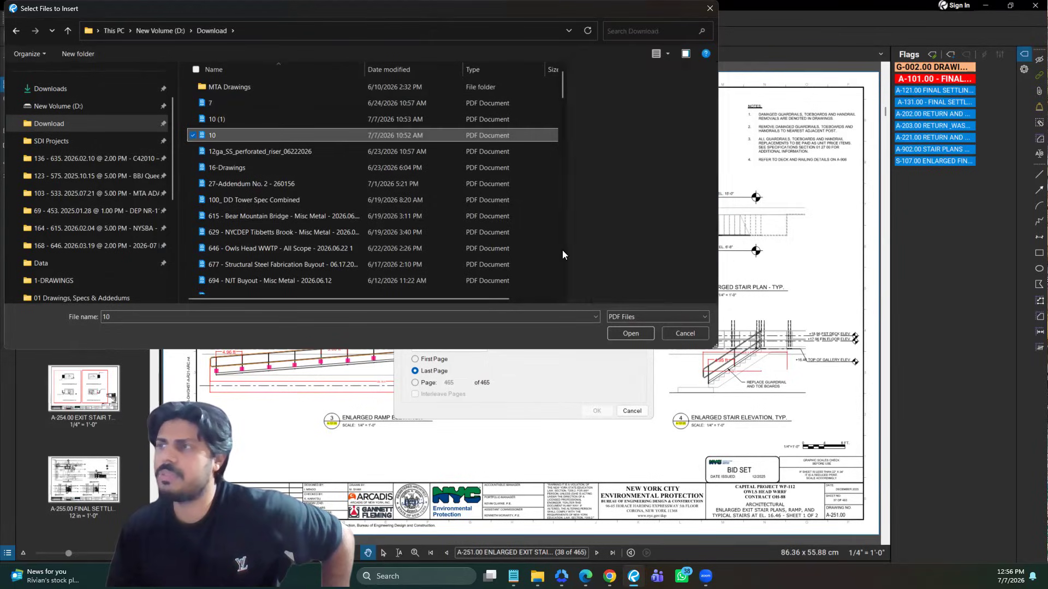
left_click(621, 332)
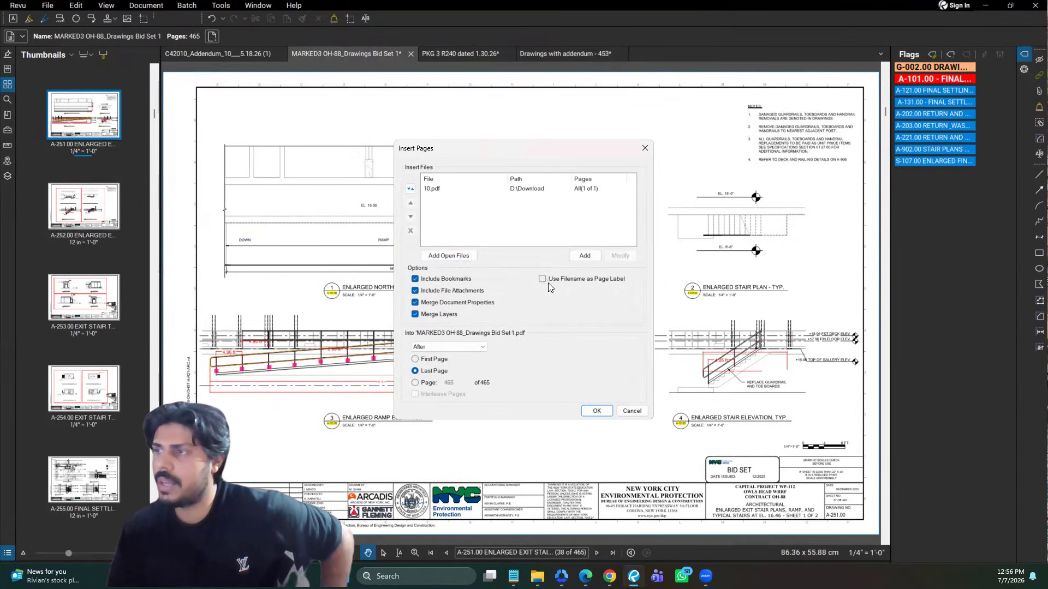
left_click(565, 281)
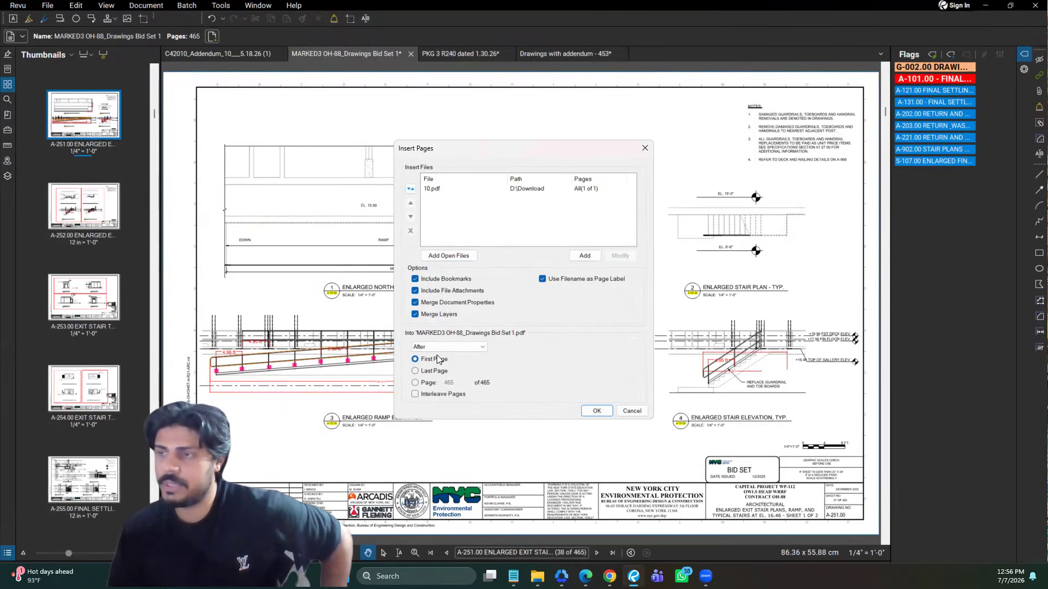
- Try setting the insertion position to after page 220
left_click(442, 349)
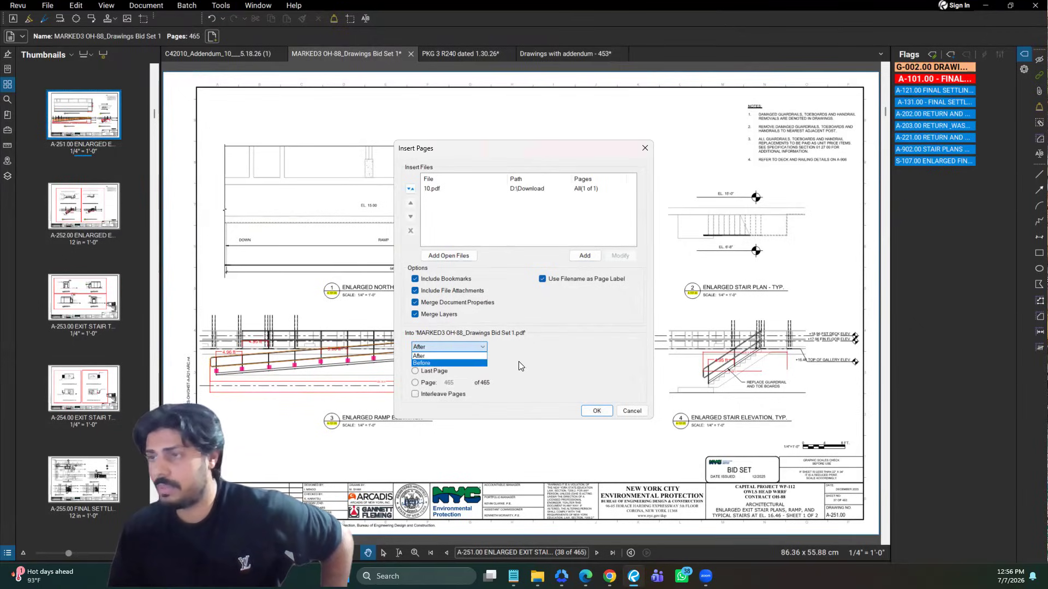
left_click(437, 372)
left_click(436, 350)
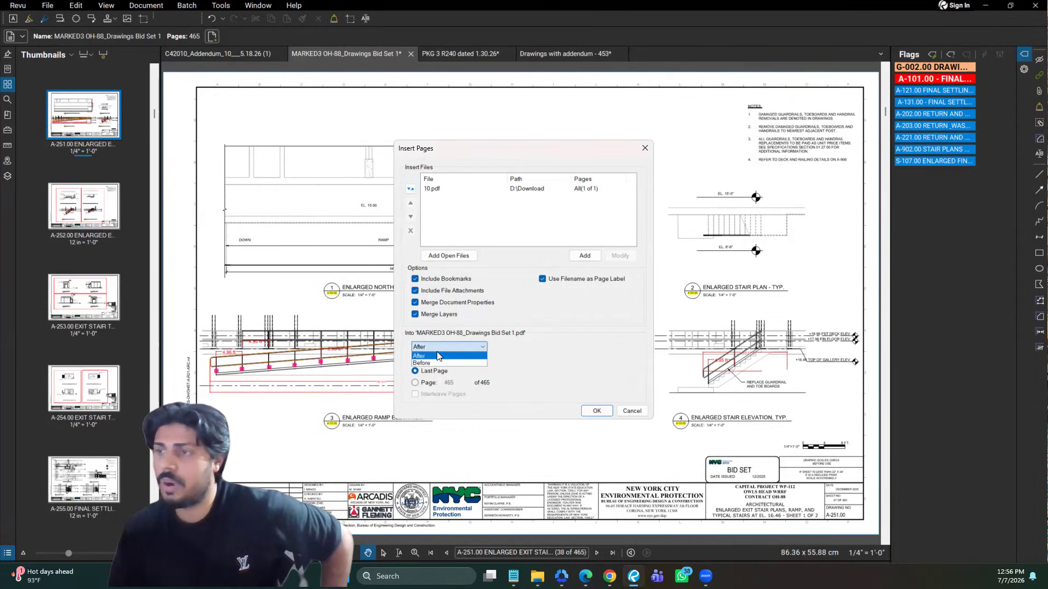
left_click(435, 357)
left_click(421, 382)
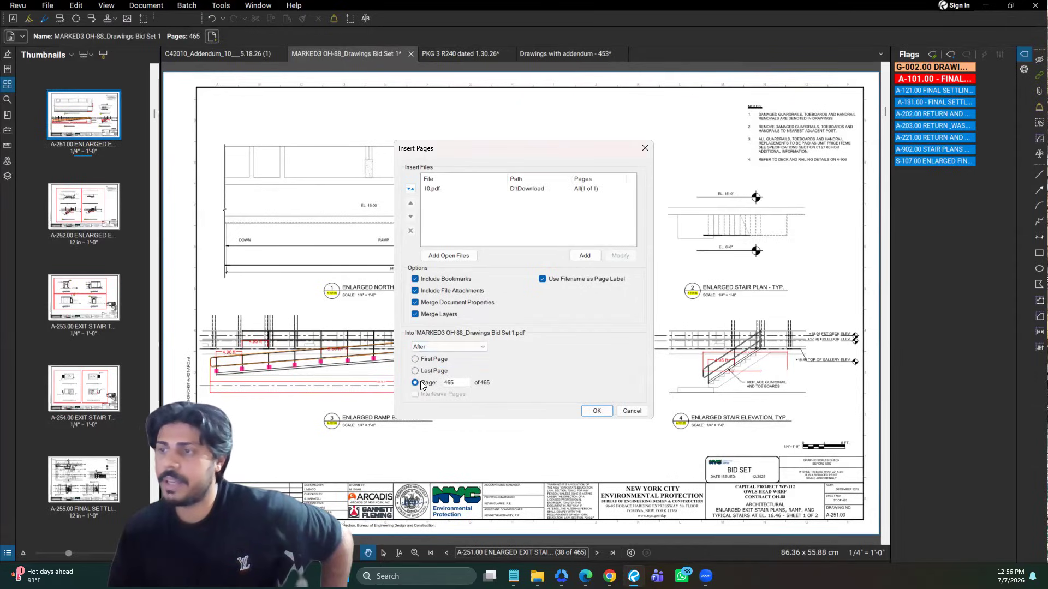
double_click(456, 383)
key("BackSpace")
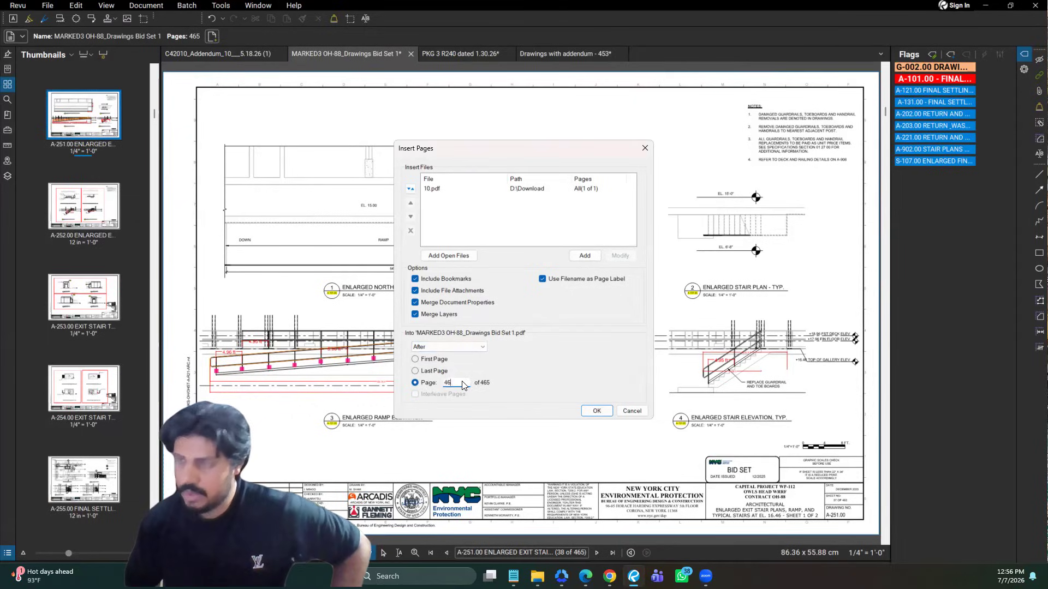
type("220")
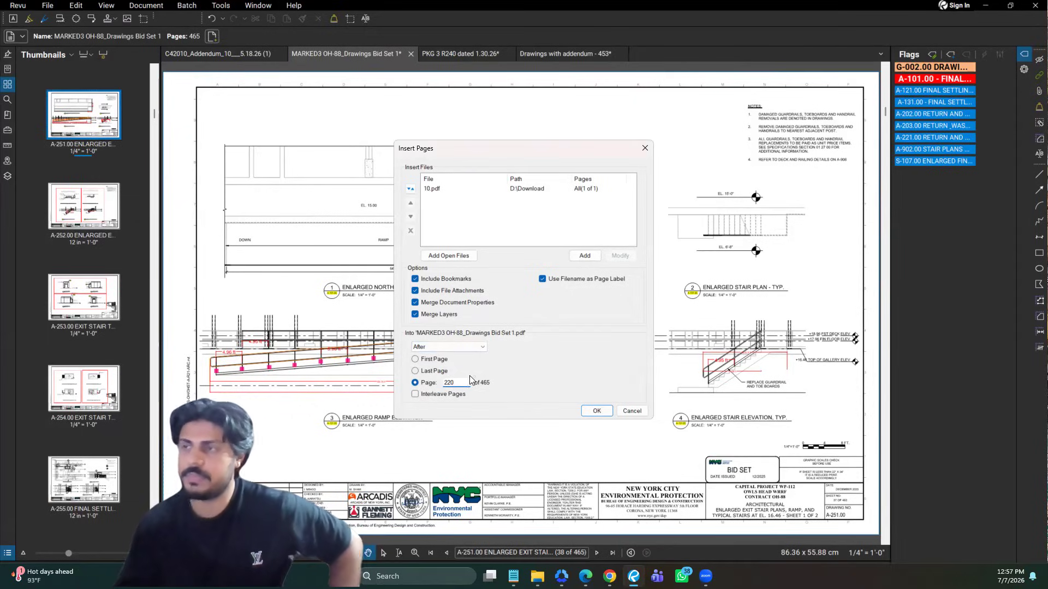
- Insert the file after the last page, then move the new page 10 ahead of sheet I-920.00
left_click(416, 371)
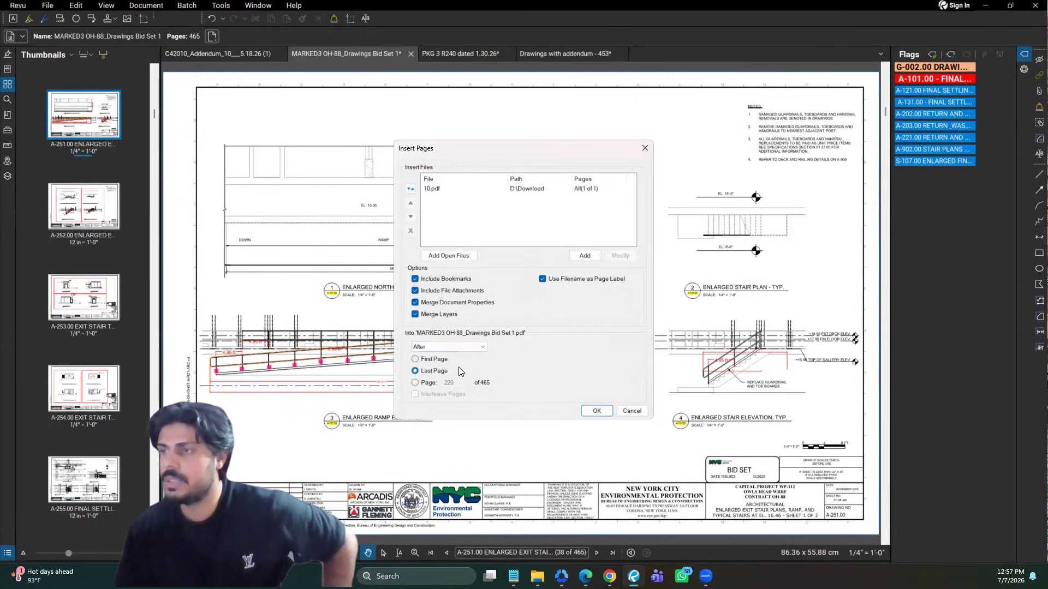
left_click(594, 411)
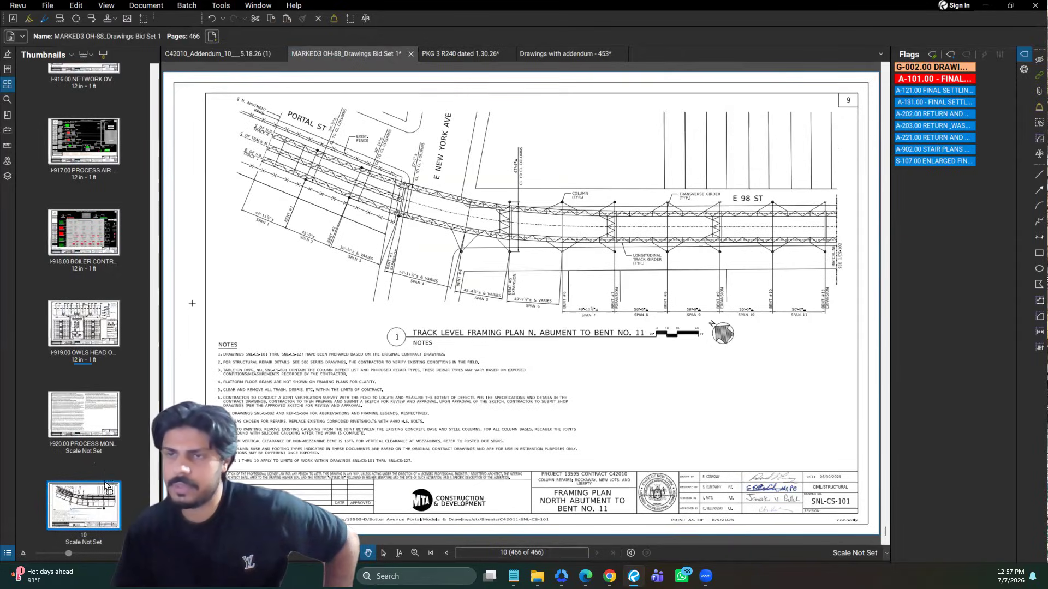
left_click_drag(107, 502, 84, 382)
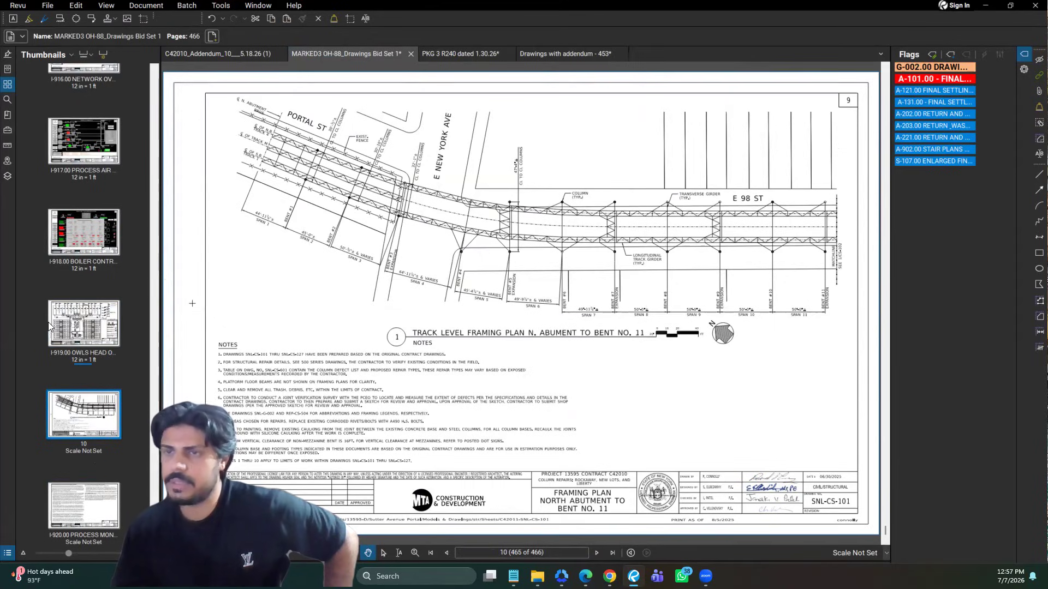
left_click(75, 317)
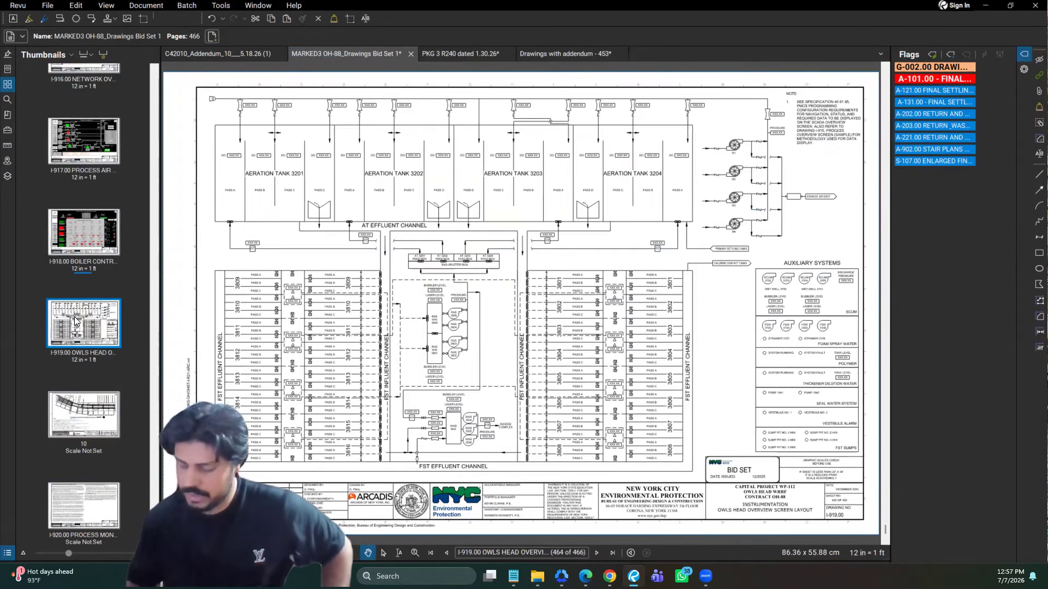
key("Delete")
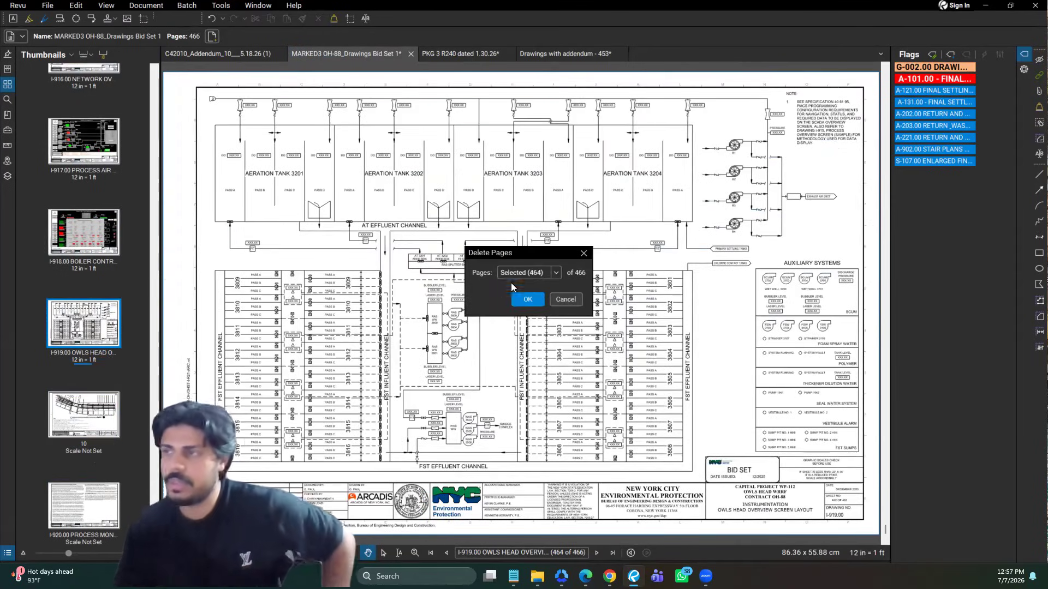
left_click(563, 299)
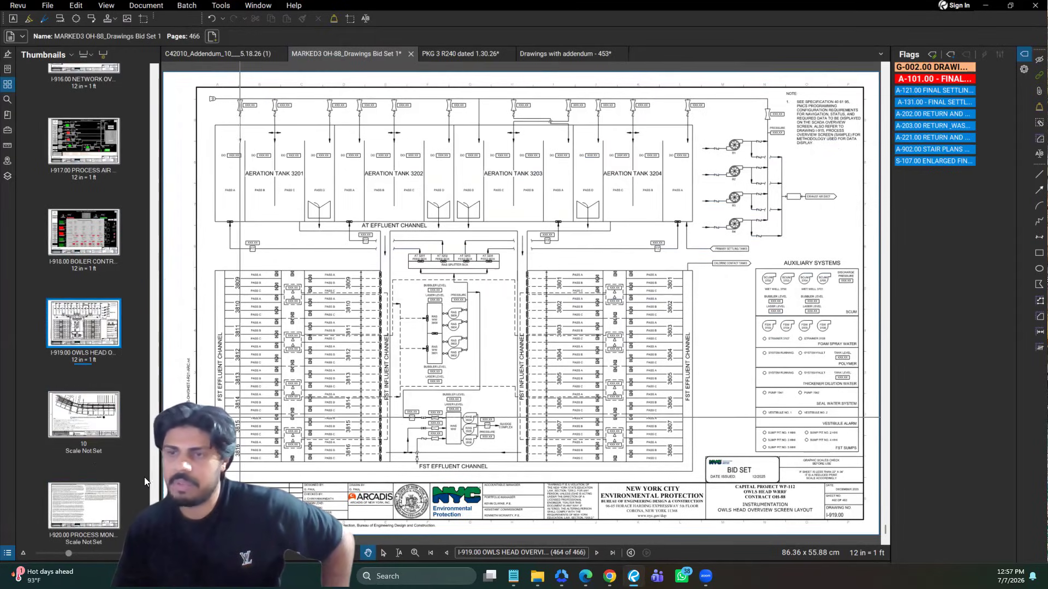
- Delete the inserted page 10, page 465 of the drawing set
left_click(110, 422)
key("Delete")
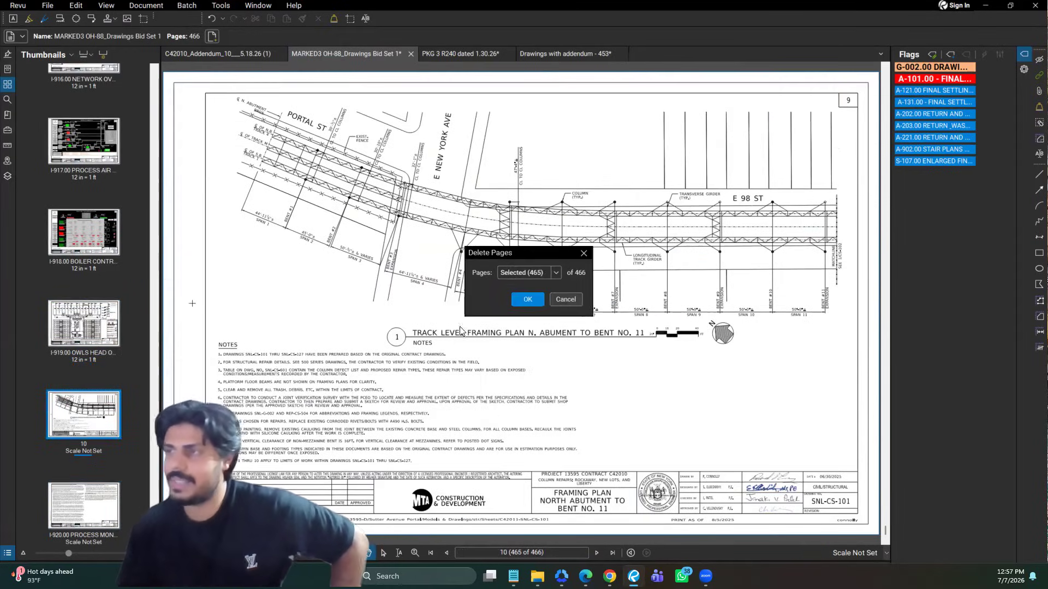
left_click(544, 271)
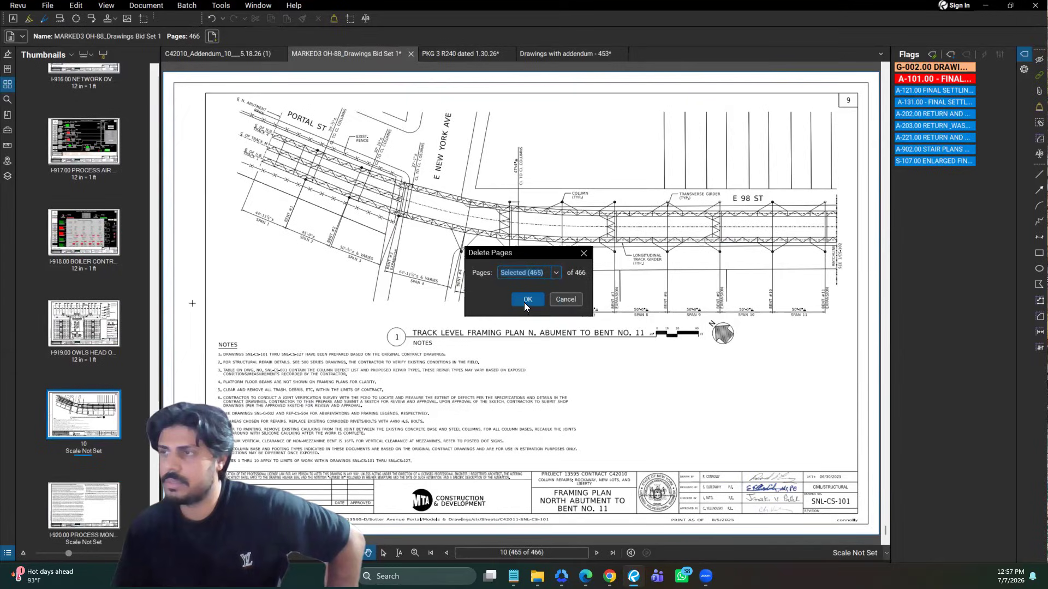
left_click(526, 299)
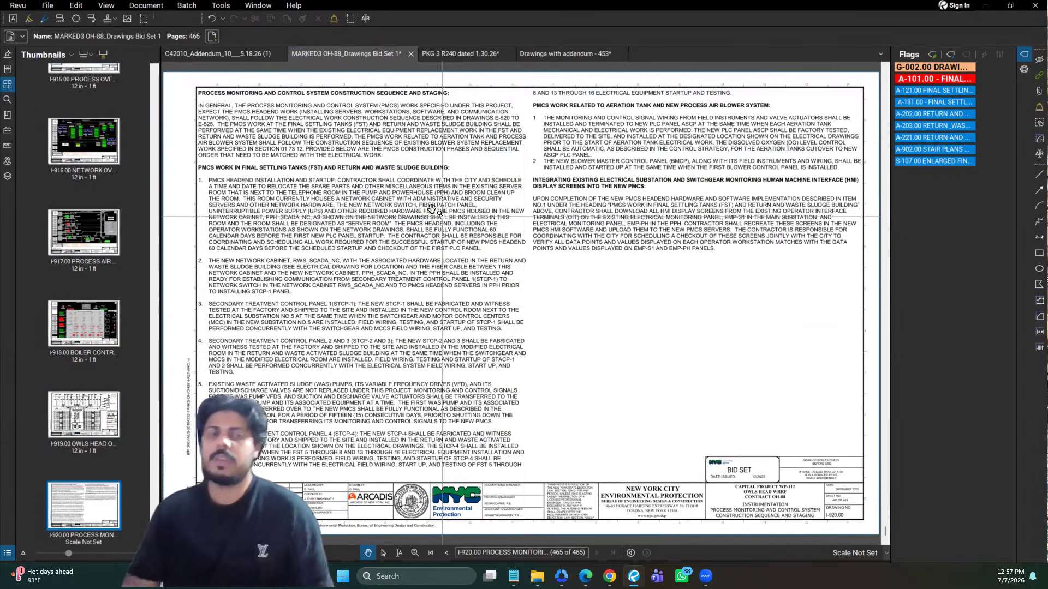
- Go to the flagged sheet A-101.00 with the final settling tanks overall plan
left_click_drag(727, 66, 947, 79)
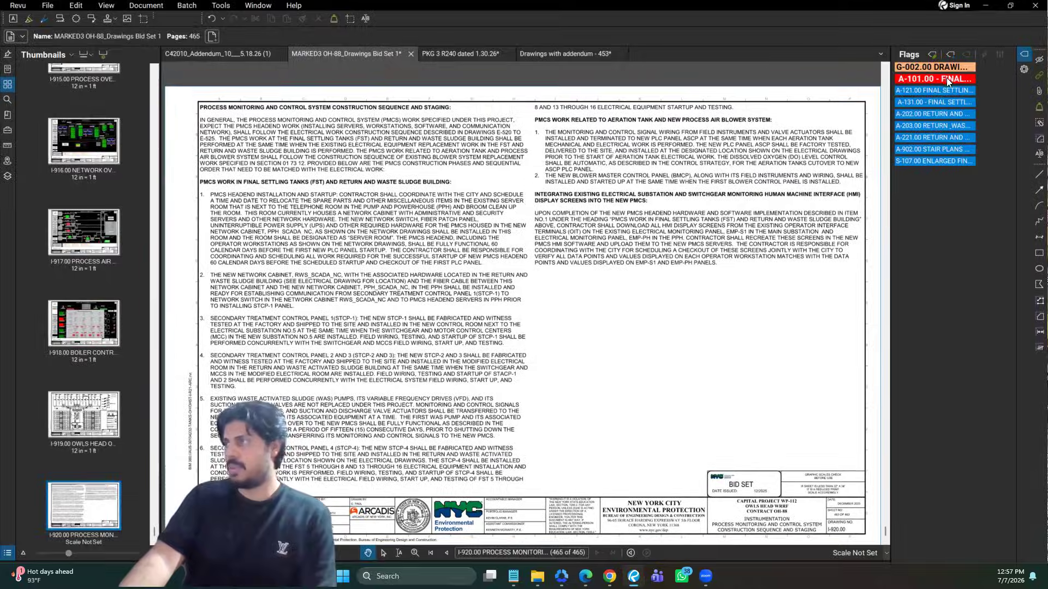
left_click(946, 78)
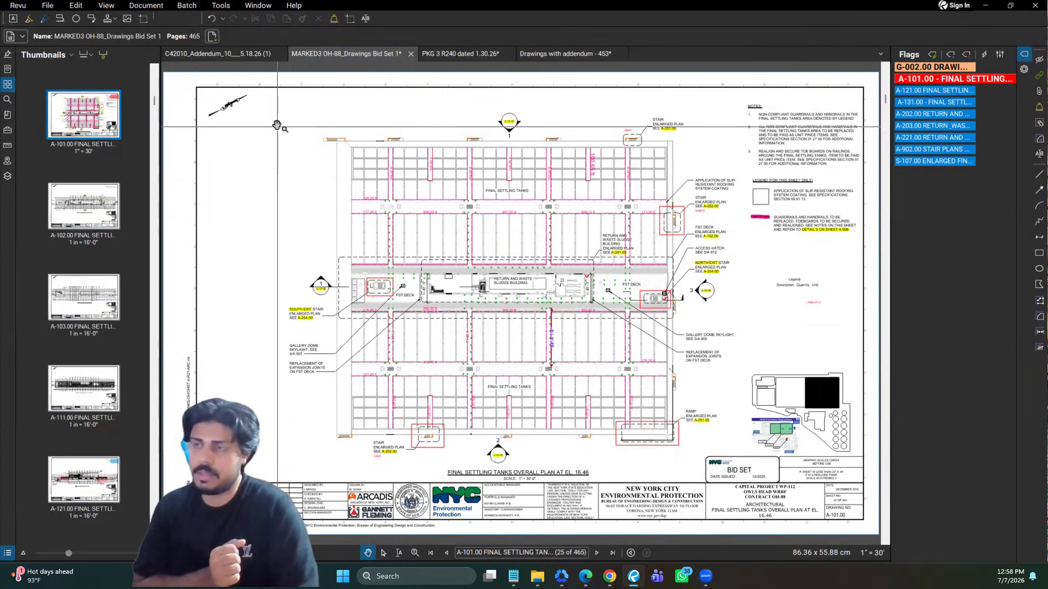
left_click_drag(274, 118, 493, 339)
key("Delete")
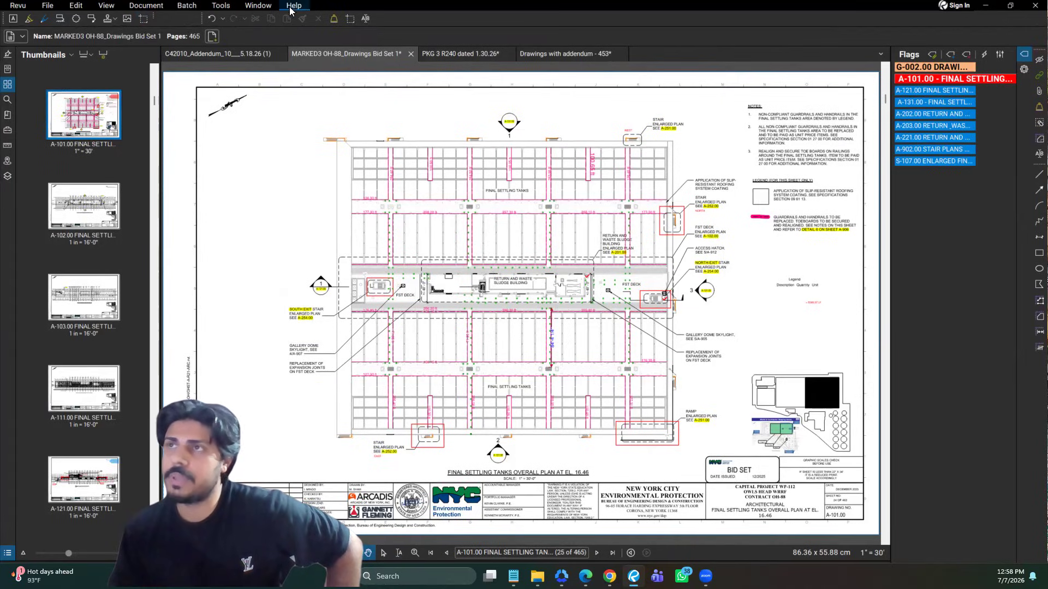
- Take a snapshot of the whole final settling tanks overall plan on sheet A-101.00
left_click(144, 19)
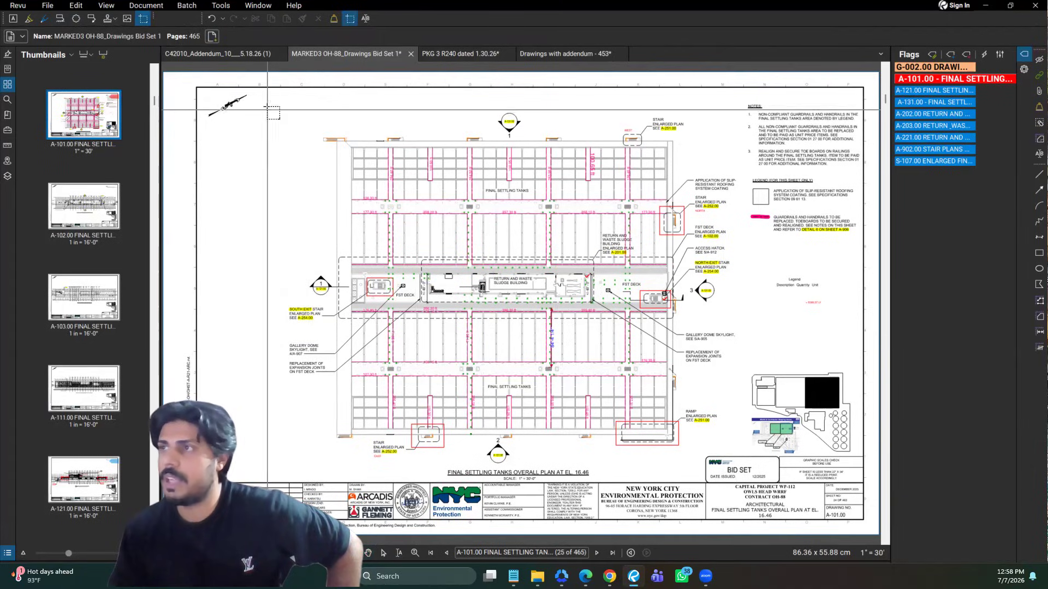
mouse_move(266, 106)
left_mouse_down()
mouse_move(499, 426)
mouse_move(735, 480)
left_mouse_up()
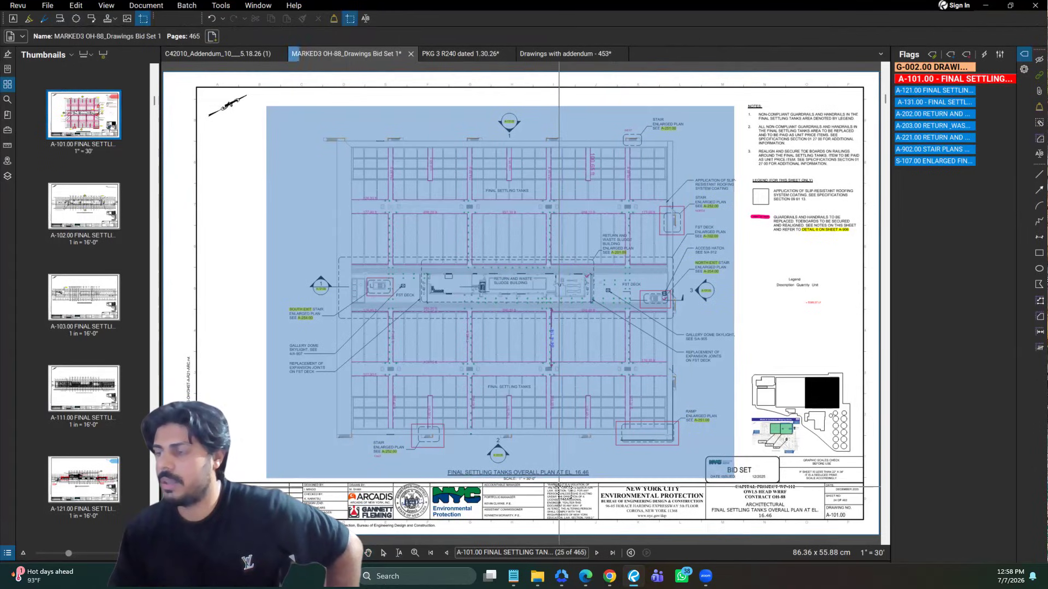
key("Escape")
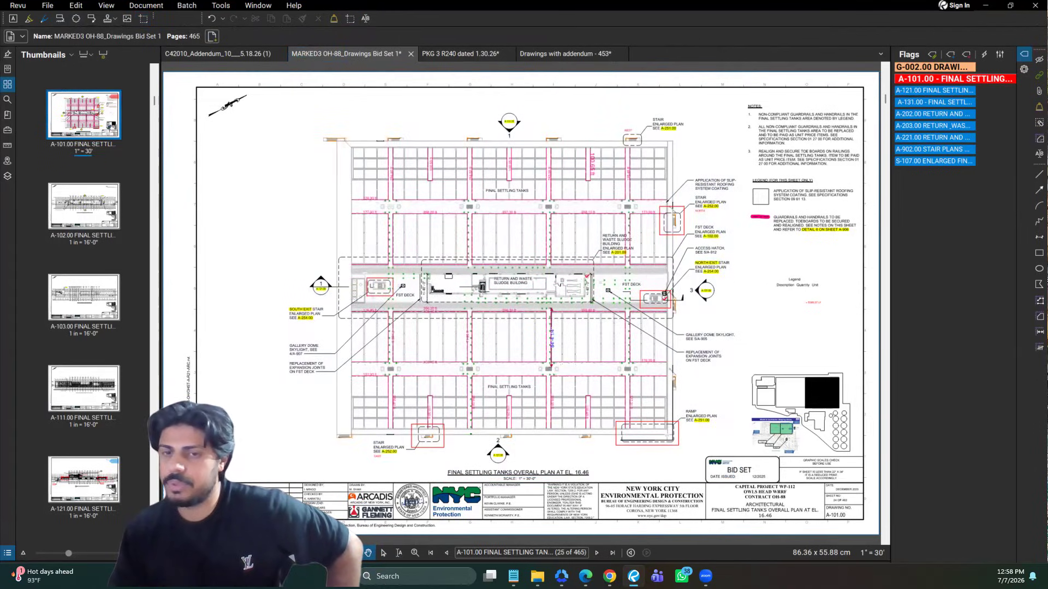
- Capture the final settling tanks plan as a screen image of about 866x688 and copy it to the clipboard
key("g")
left_click_drag(255, 99, 727, 474)
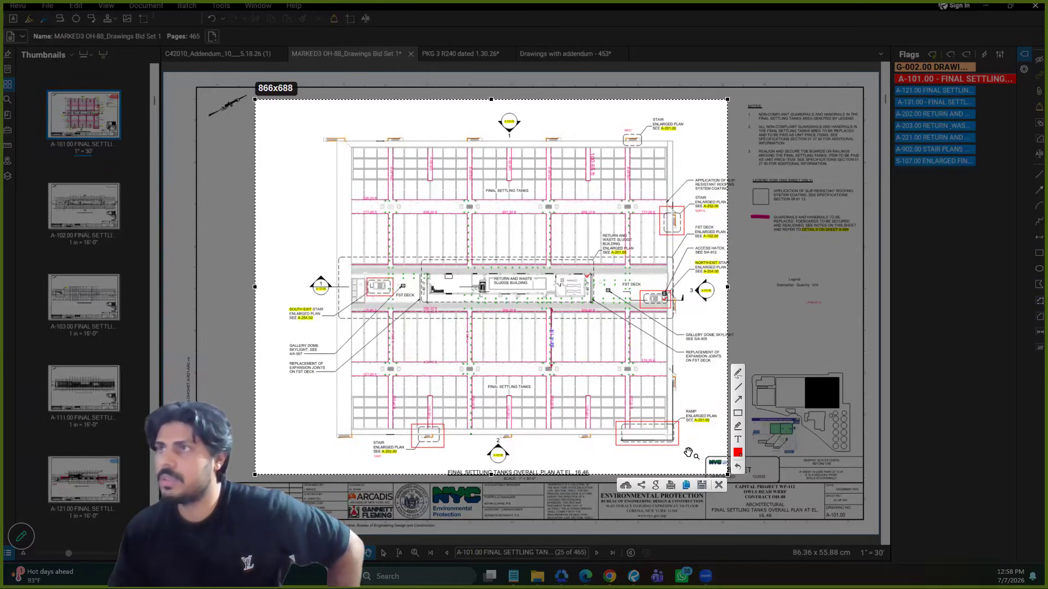
key("ctrl+c")
- In Drawings with addendum - 453, erase the content inside the border of the last sheet, S-906.00
left_click(587, 54)
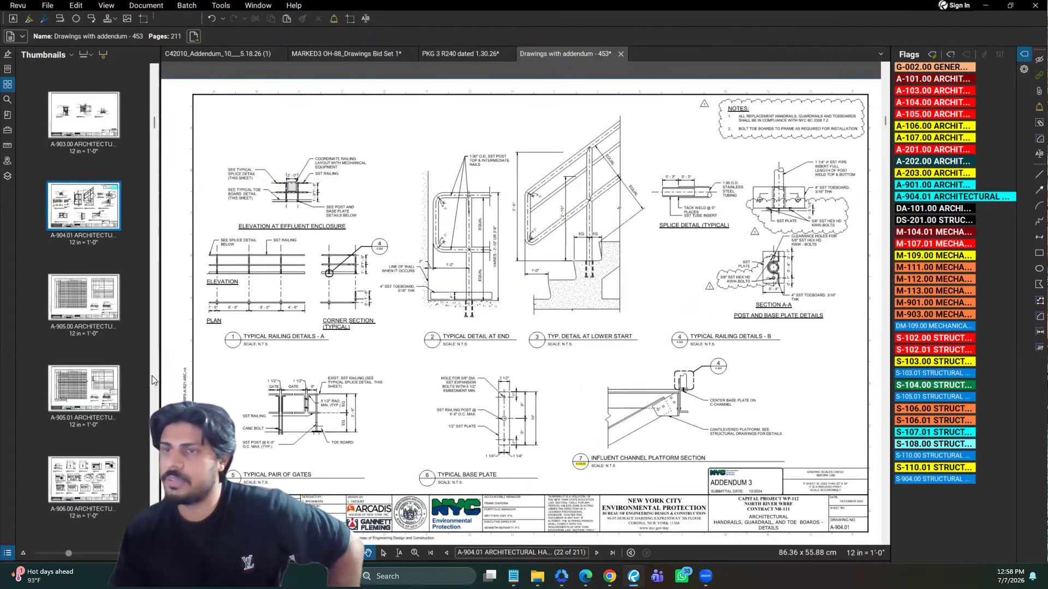
left_click_drag(154, 122, 157, 450)
left_click(113, 522)
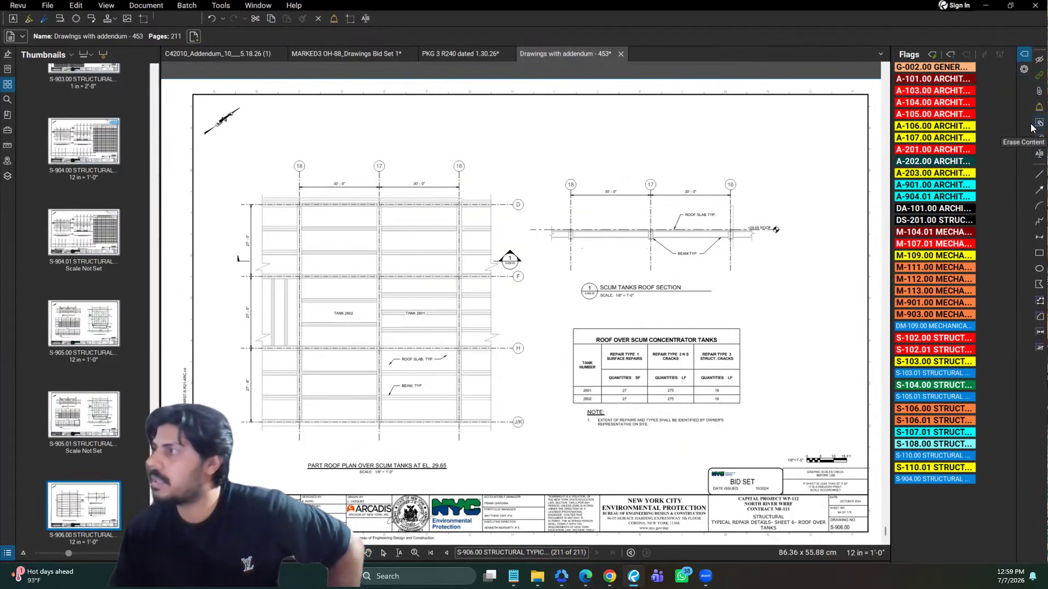
mouse_move(200, 100)
left_mouse_down()
mouse_move(791, 494)
mouse_move(847, 495)
mouse_move(867, 519)
left_mouse_up()
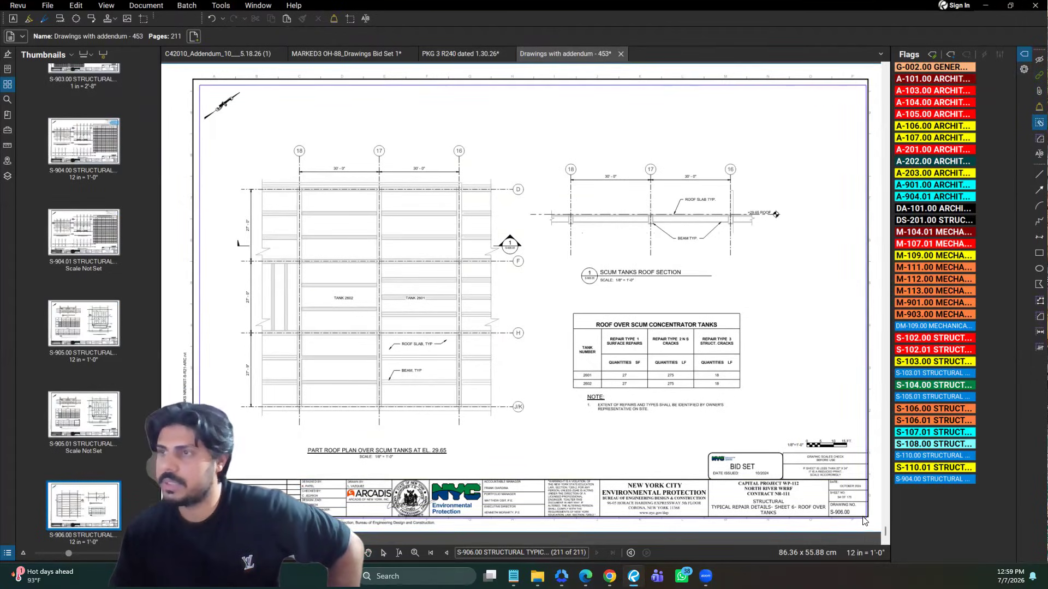
key("Escape")
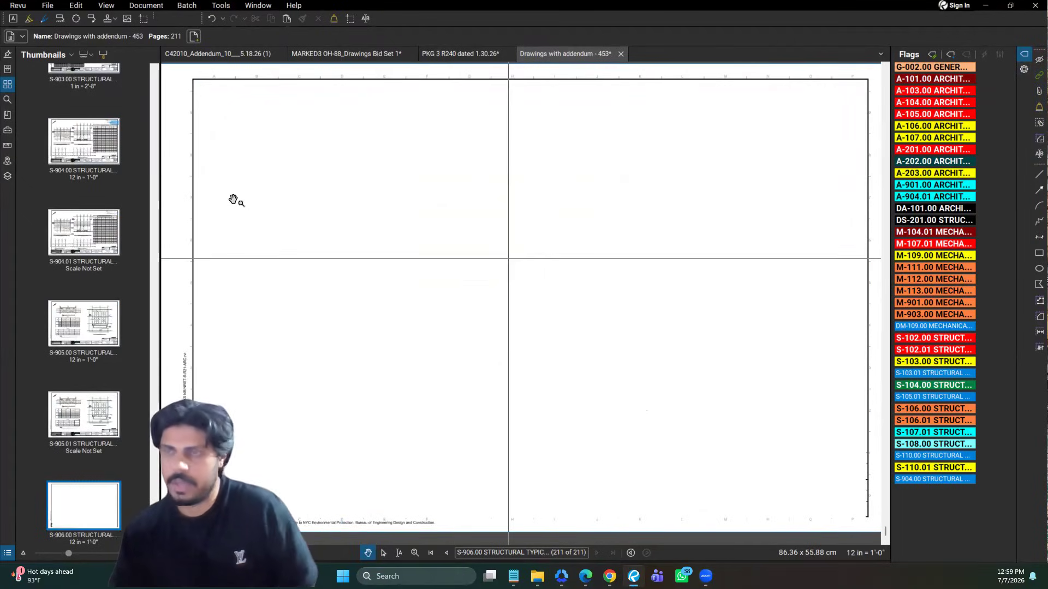
- Paste the captured plan image from the clipboard history onto blank sheet S-906.00, then move and scale it to fit beside the sheet's right border
key("super+v")
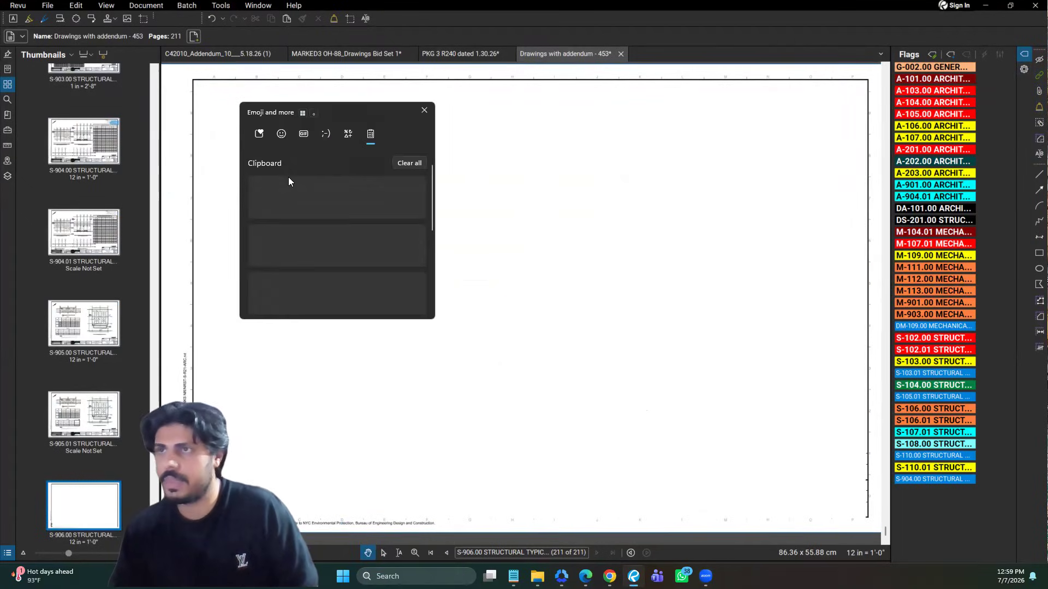
left_click(274, 196)
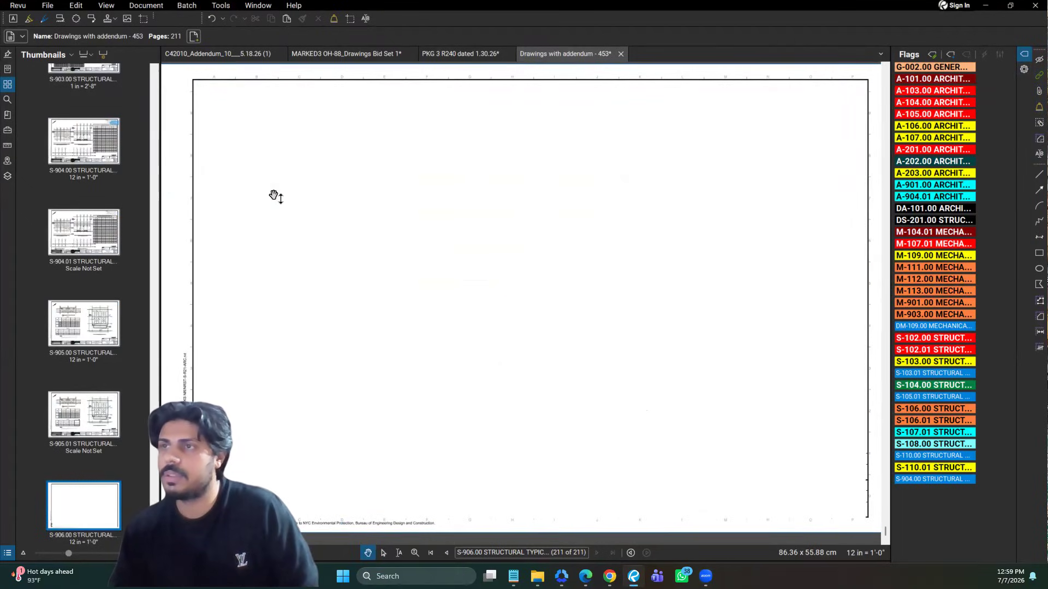
left_click_drag(556, 103, 675, 354)
left_click_drag(469, 438, 603, 331)
left_click(393, 96)
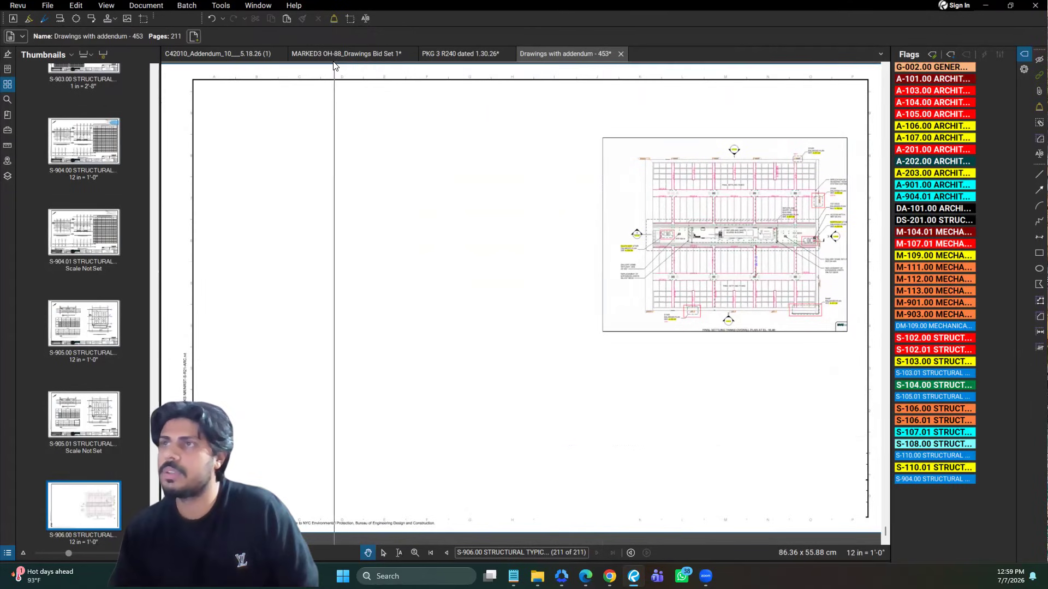
- In MARKED3 OH-88_Drawings Bid Set 1, snapshot the final settling tanks overall plan on sheet A-101.00, including its callouts and title
left_click(335, 55)
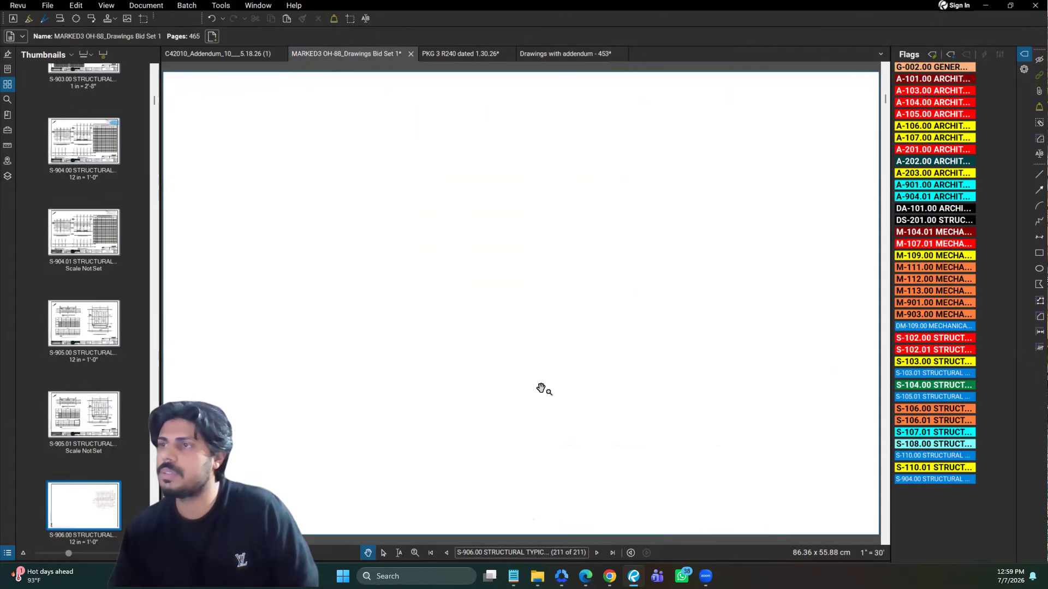
left_click(143, 19)
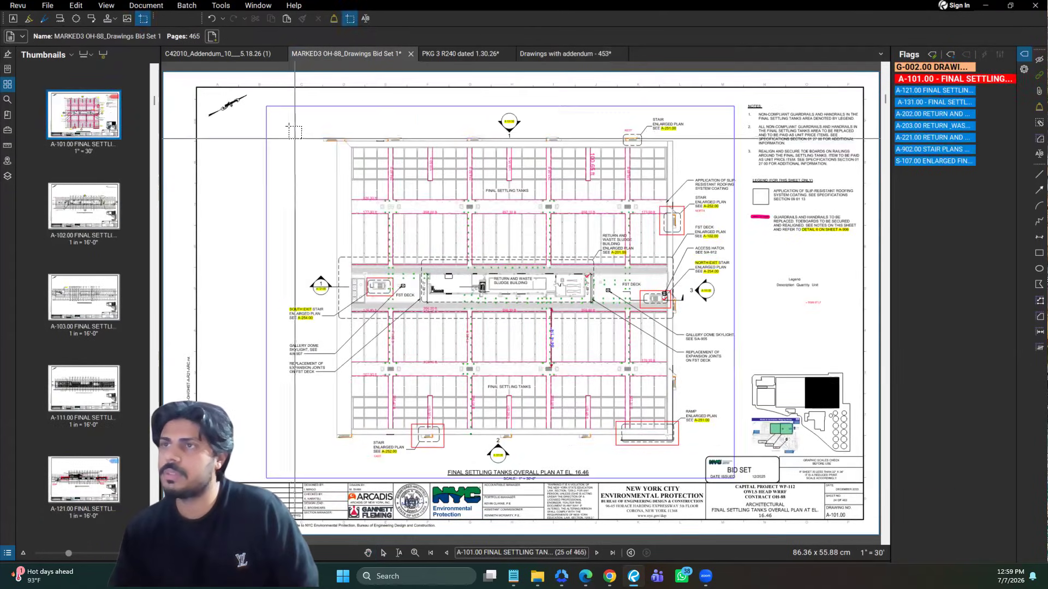
left_click_drag(265, 106, 740, 482)
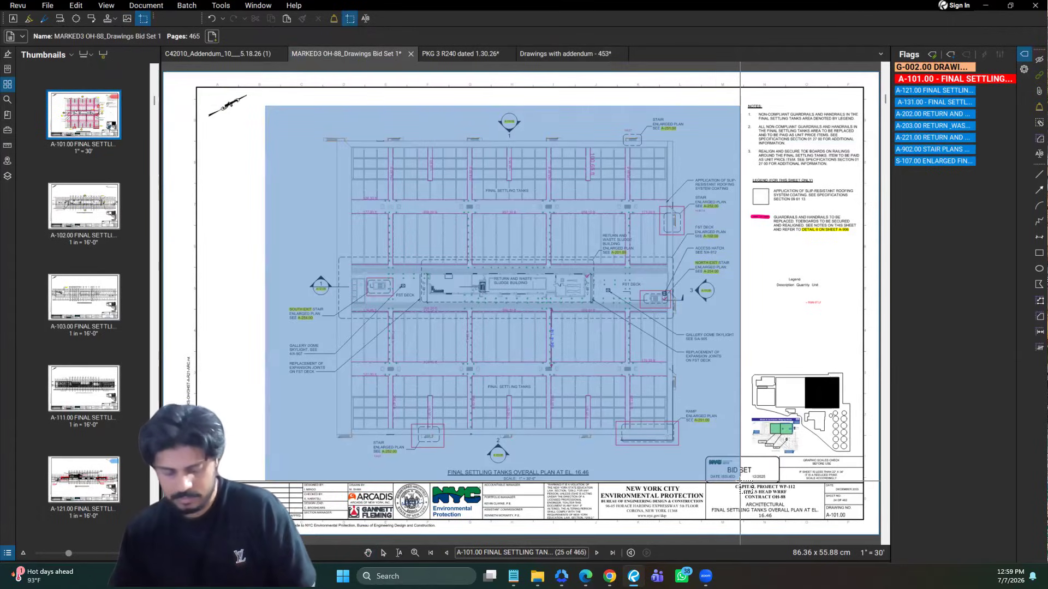
- Paste the plan snapshot onto sheet S-906.00 of Drawings with addendum - 453 and place it to the left of the screen image
left_click(573, 57)
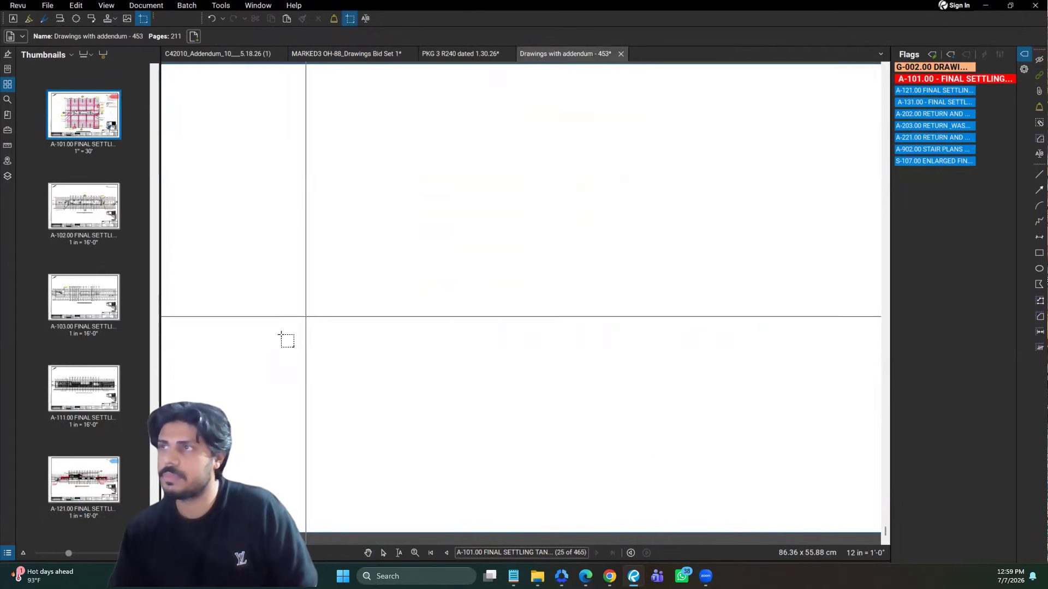
key("Escape")
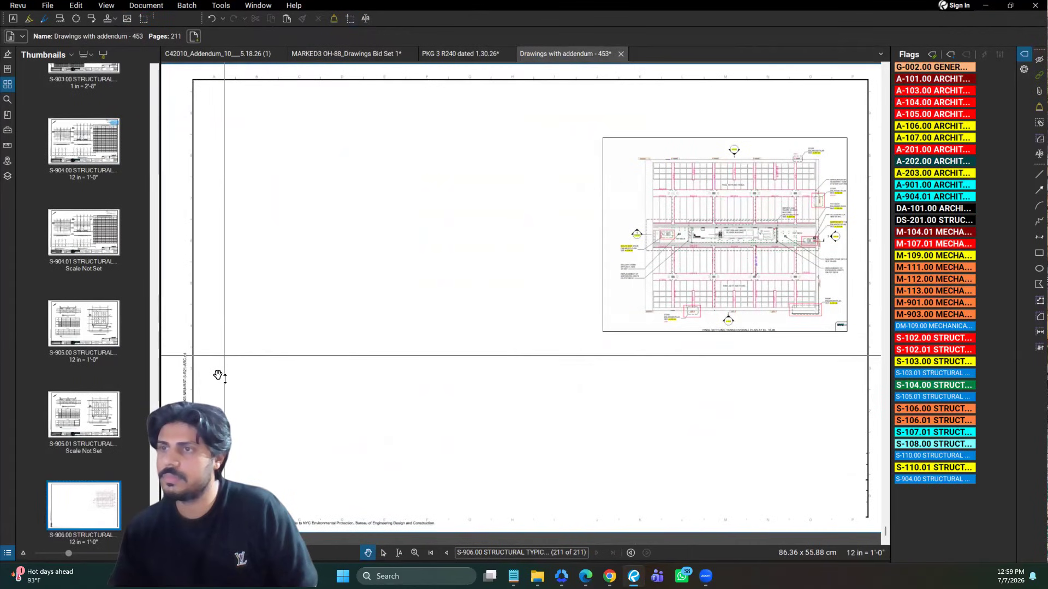
key("ctrl+v")
scroll(218, 375, "down", 3)
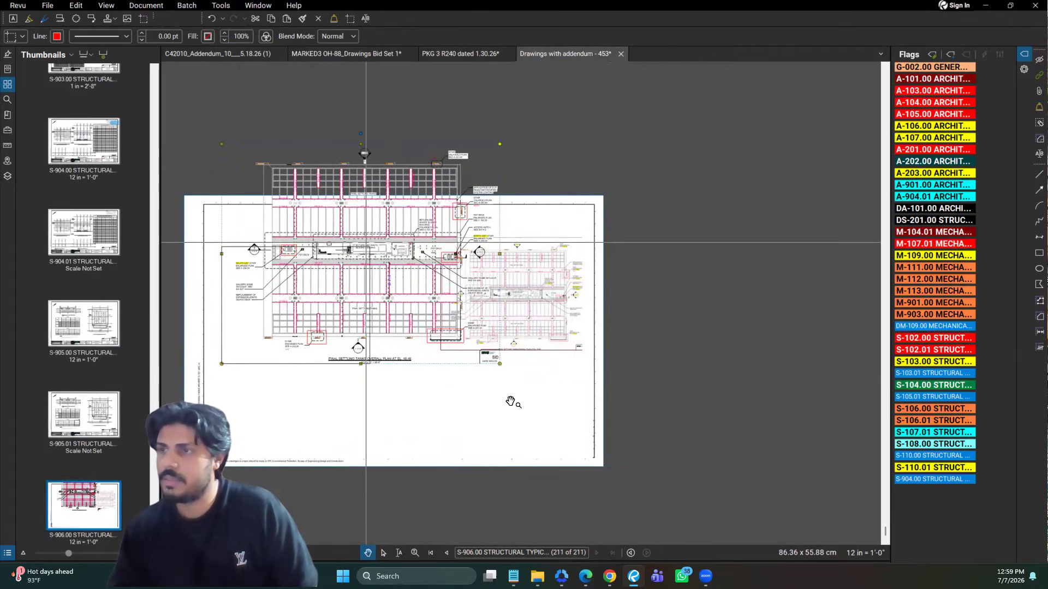
key("Delete")
- Examine the pasted screen image up close, checking the sharpness of its callouts and linework around the north exit stair
scroll(533, 299, "up", 3)
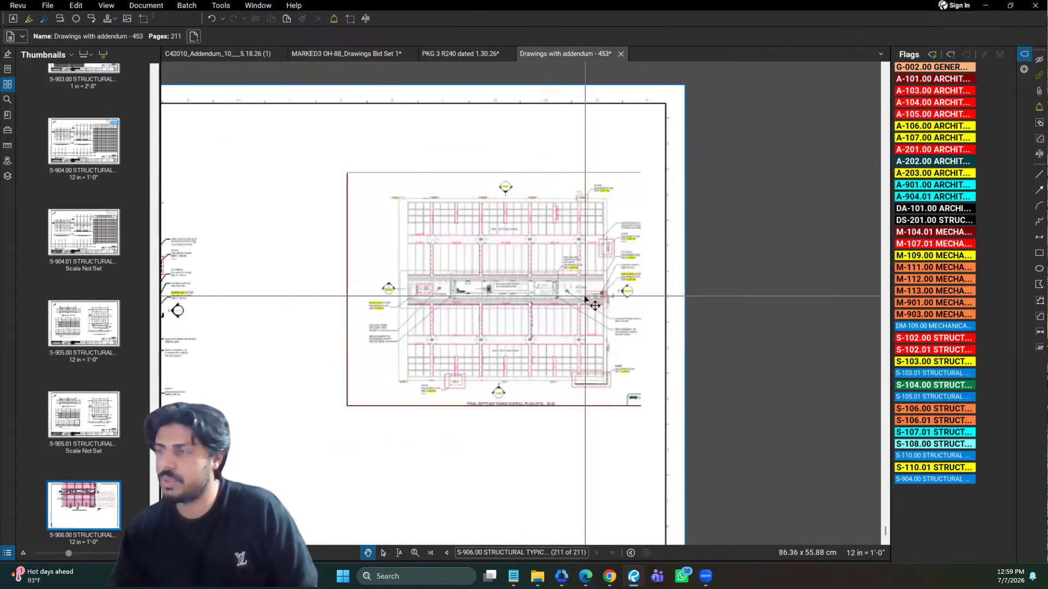
scroll(680, 252, "up", 3)
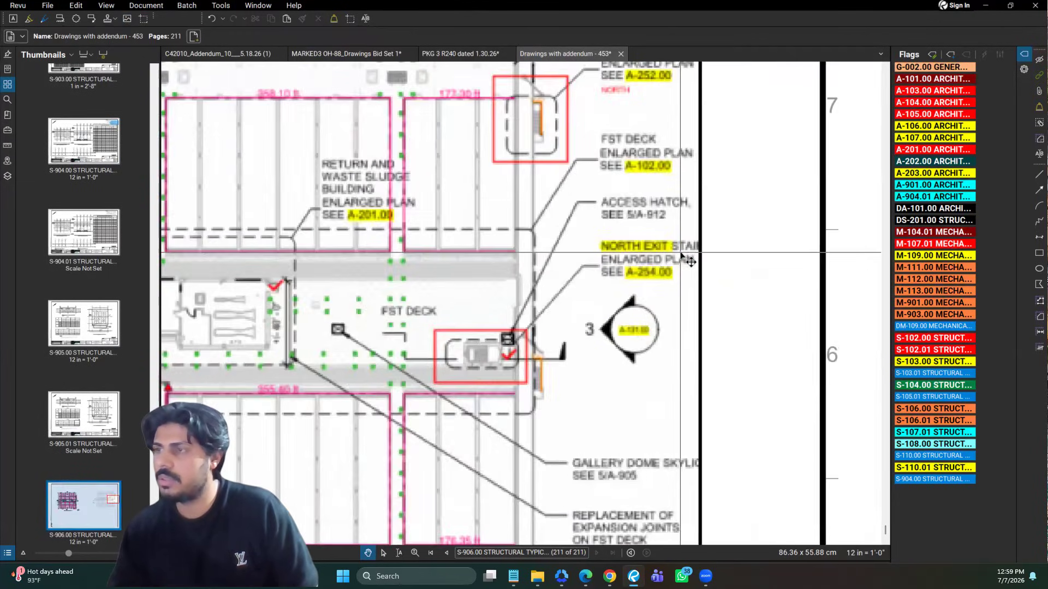
scroll(678, 254, "up", 2)
scroll(674, 284, "down", 4)
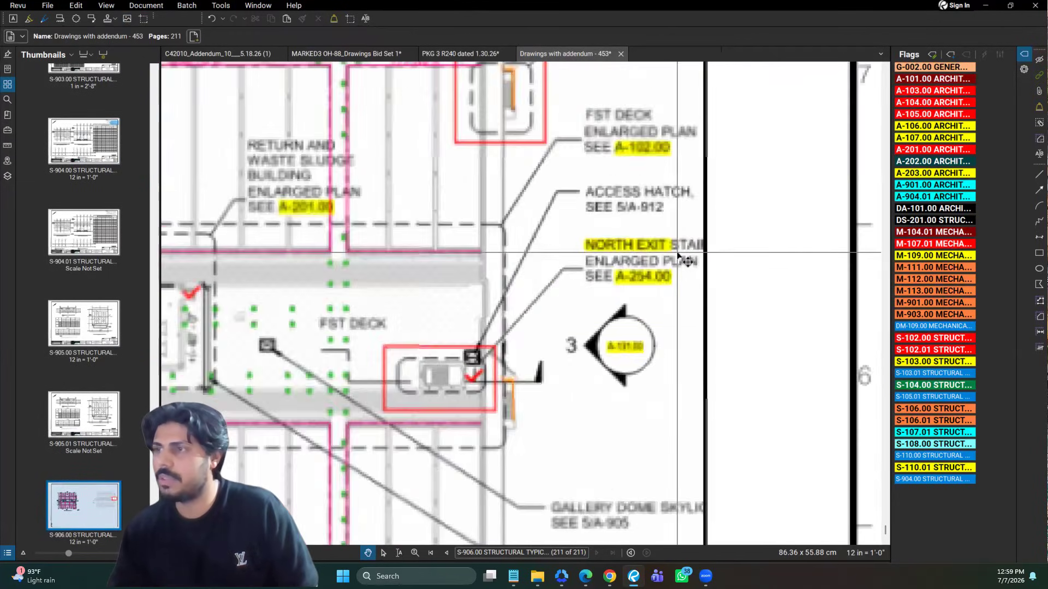
scroll(679, 321, "down", 3)
scroll(666, 311, "up", 2)
scroll(710, 290, "down", 2)
scroll(402, 272, "down", 2)
- Examine the pasted snapshot up close, checking the sharpness of the enlarged plan, access hatch and sludge building callouts
scroll(387, 218, "up", 4)
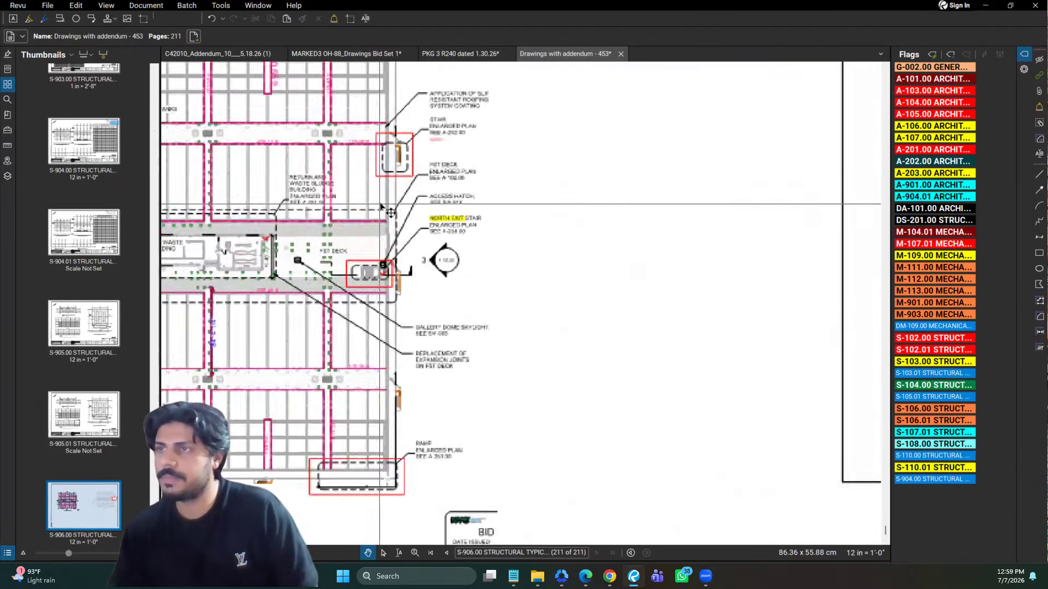
scroll(643, 116, "up", 3)
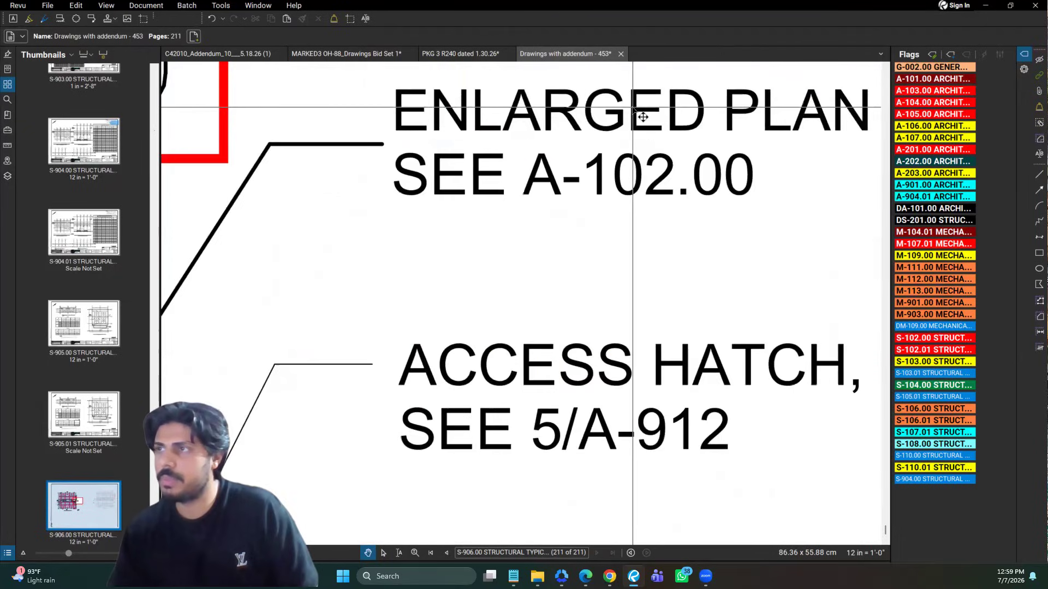
scroll(673, 143, "up", 2)
scroll(666, 139, "down", 5)
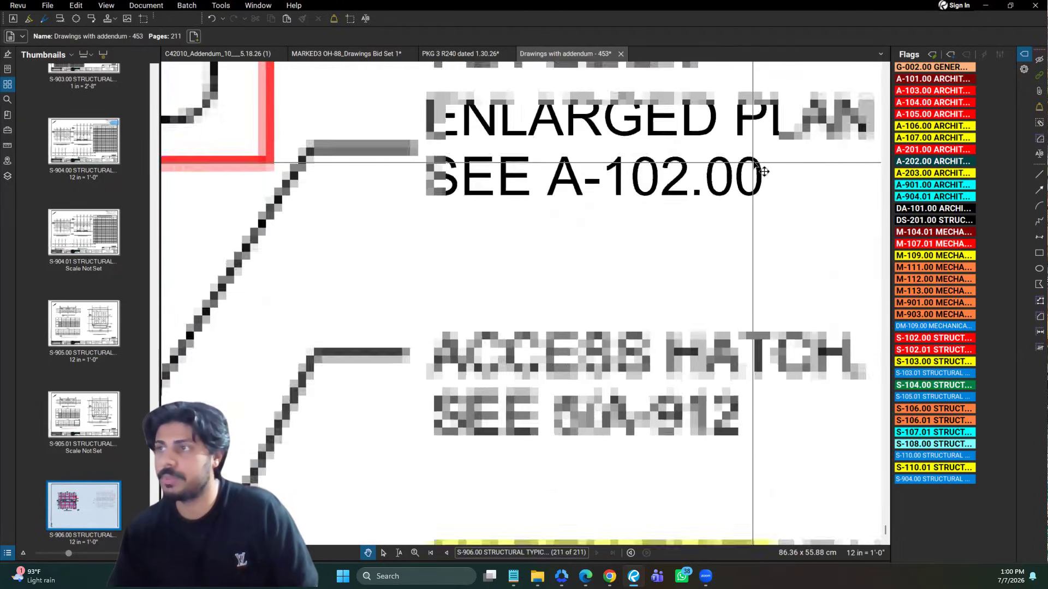
scroll(354, 178, "up", 4)
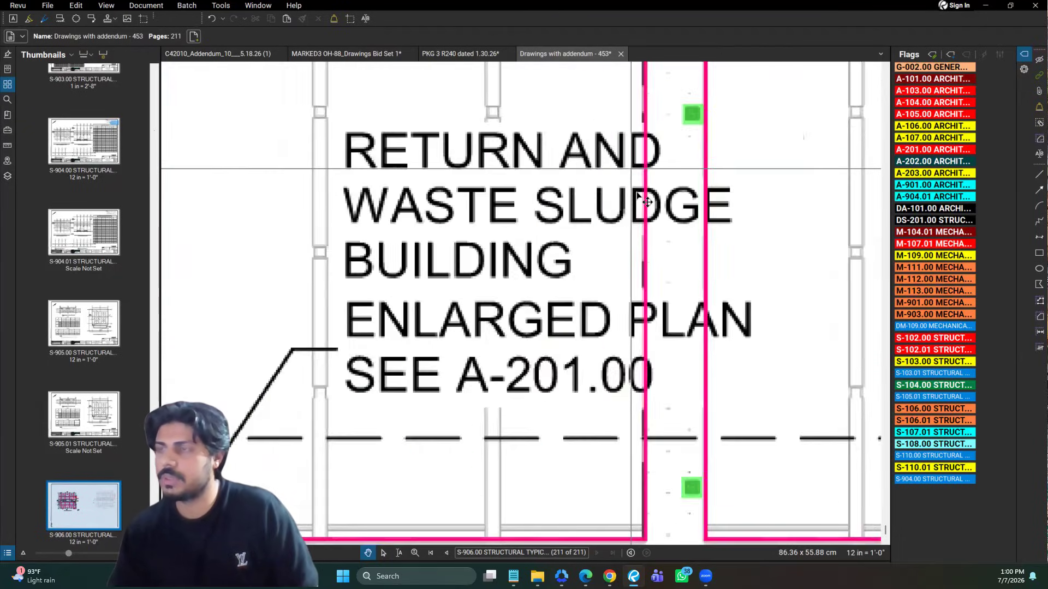
scroll(646, 202, "up", 1)
scroll(647, 202, "up", 2)
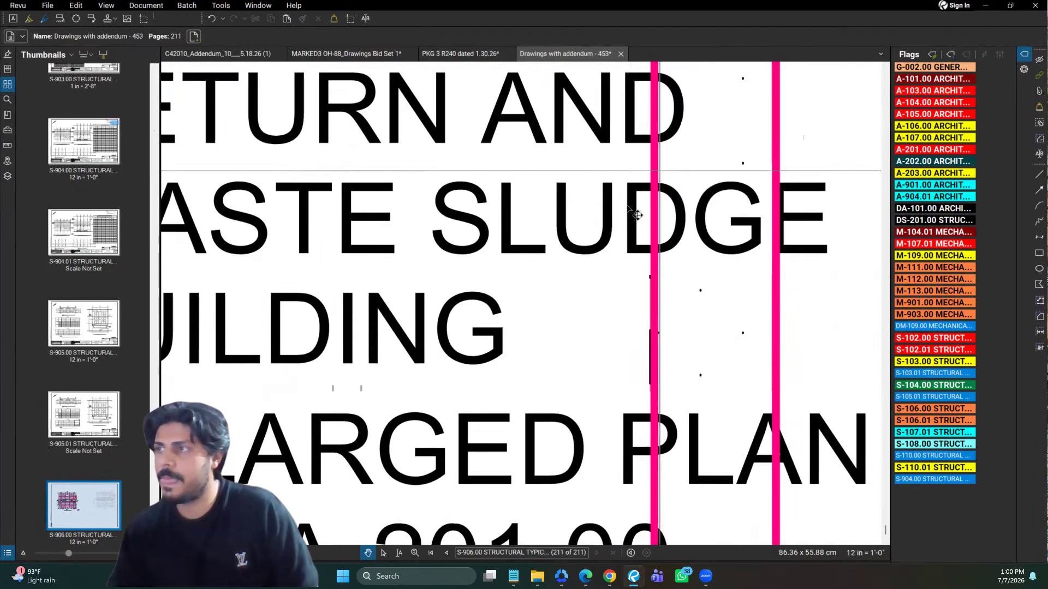
scroll(677, 193, "down", 6)
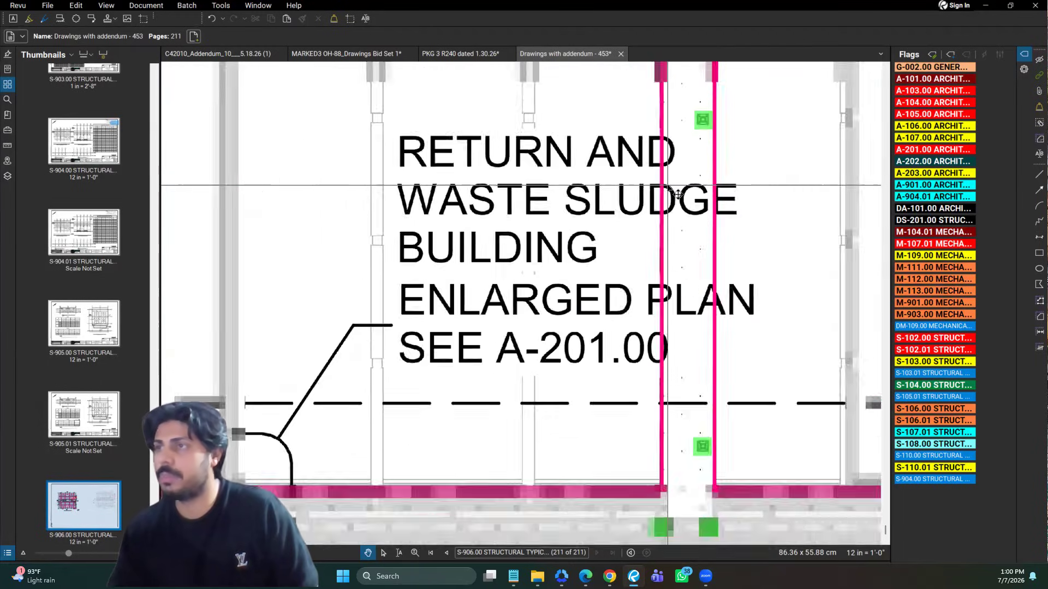
scroll(676, 194, "down", 2)
- Inspect the snapshot's Final Settling Tanks label, measurement lines and orange stair markup at high magnification
scroll(552, 451, "up", 6)
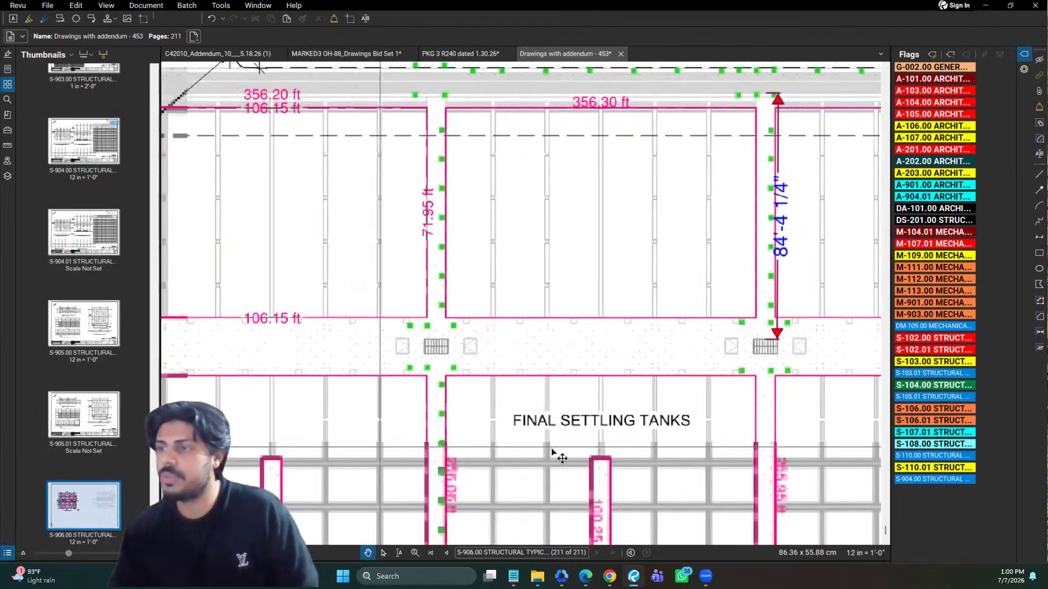
scroll(475, 397, "up", 2)
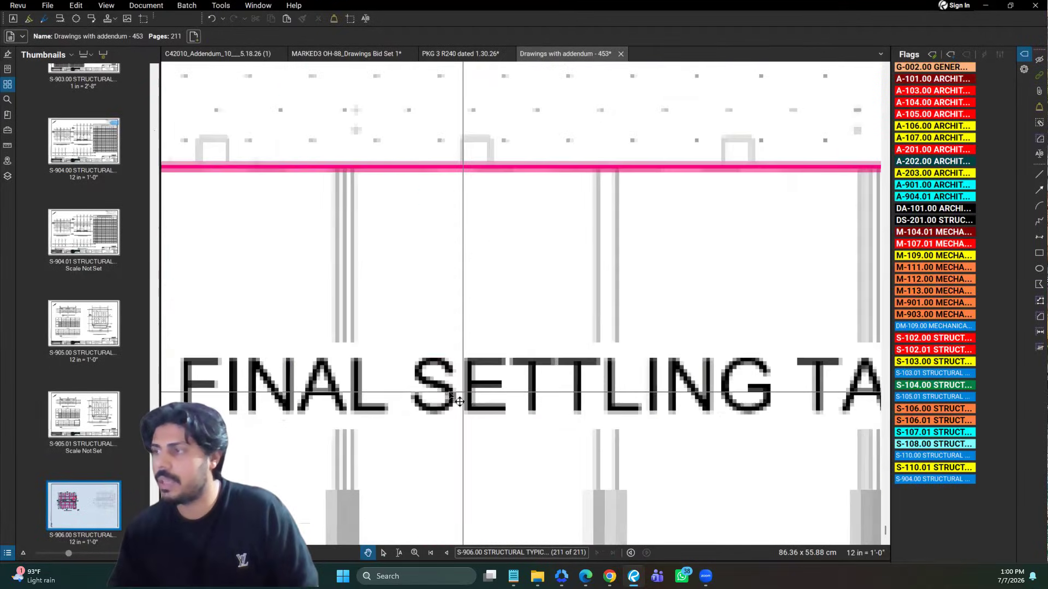
scroll(185, 397, "up", 3)
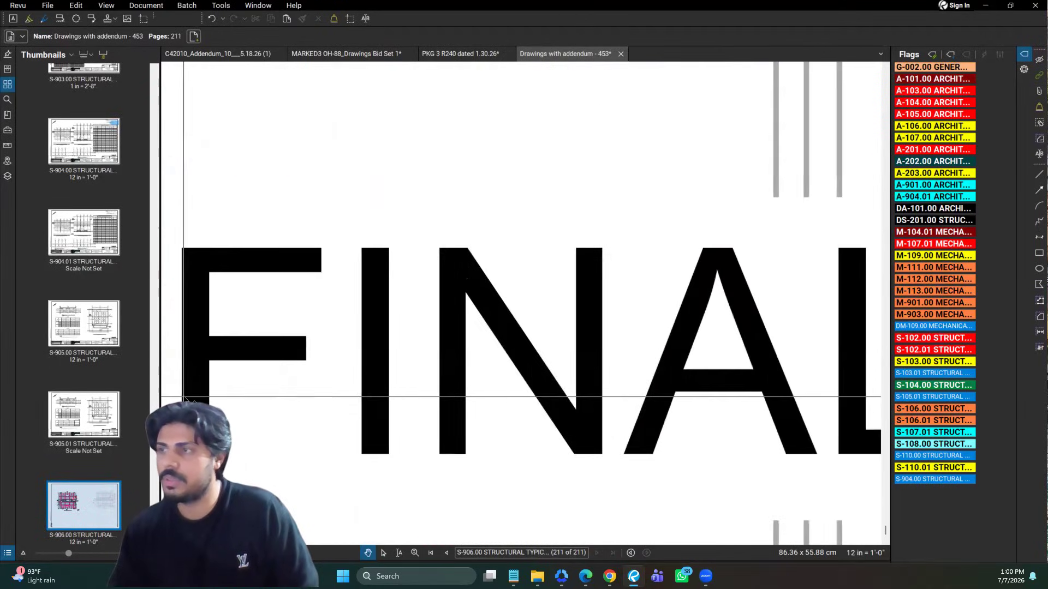
scroll(590, 227, "down", 3)
scroll(587, 226, "down", 4)
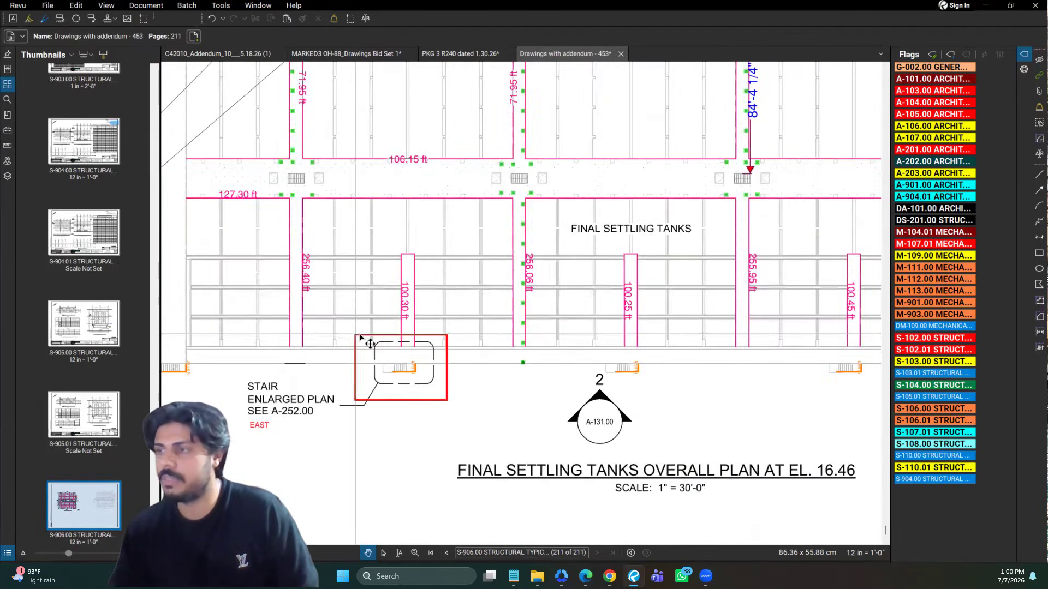
scroll(753, 367, "down", 3)
scroll(792, 401, "up", 3)
scroll(376, 298, "up", 8)
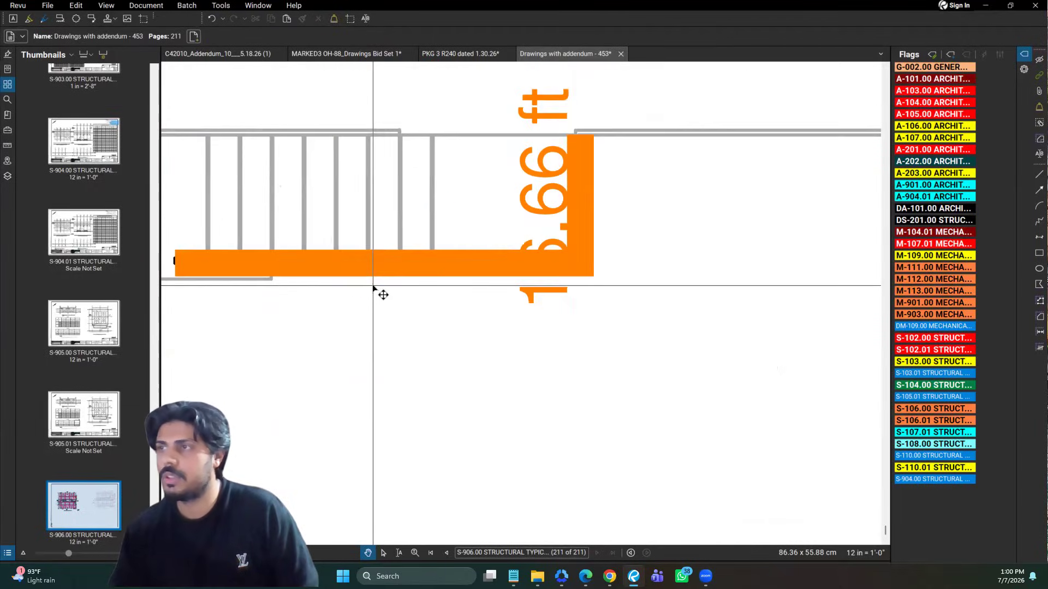
scroll(657, 271, "up", 1)
scroll(661, 274, "down", 2)
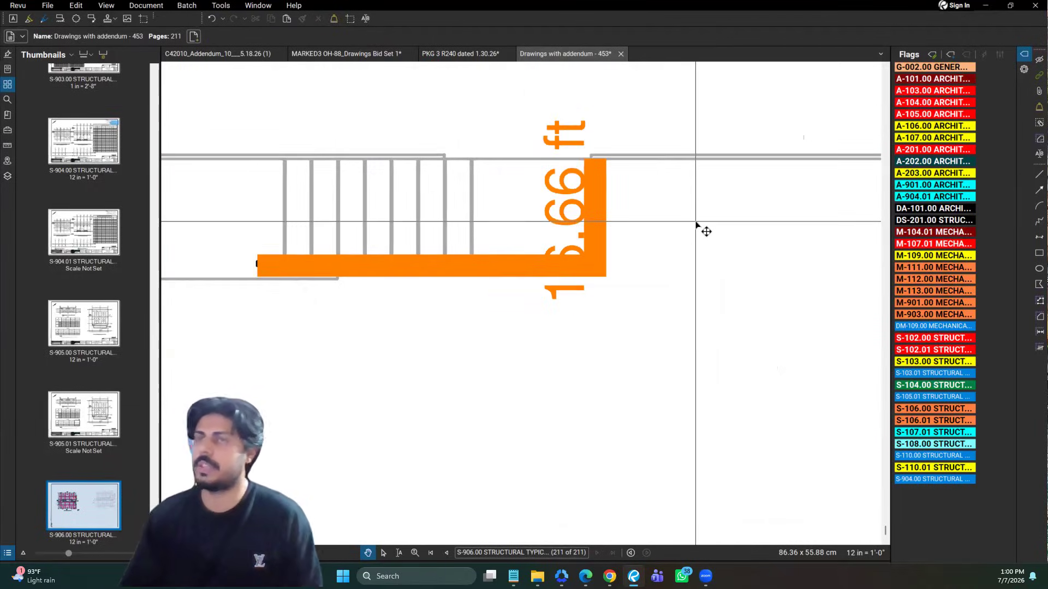
- Save Drawings with addendum - 453 with both versions of the plan on sheet S-906.00
scroll(696, 225, "down", 5)
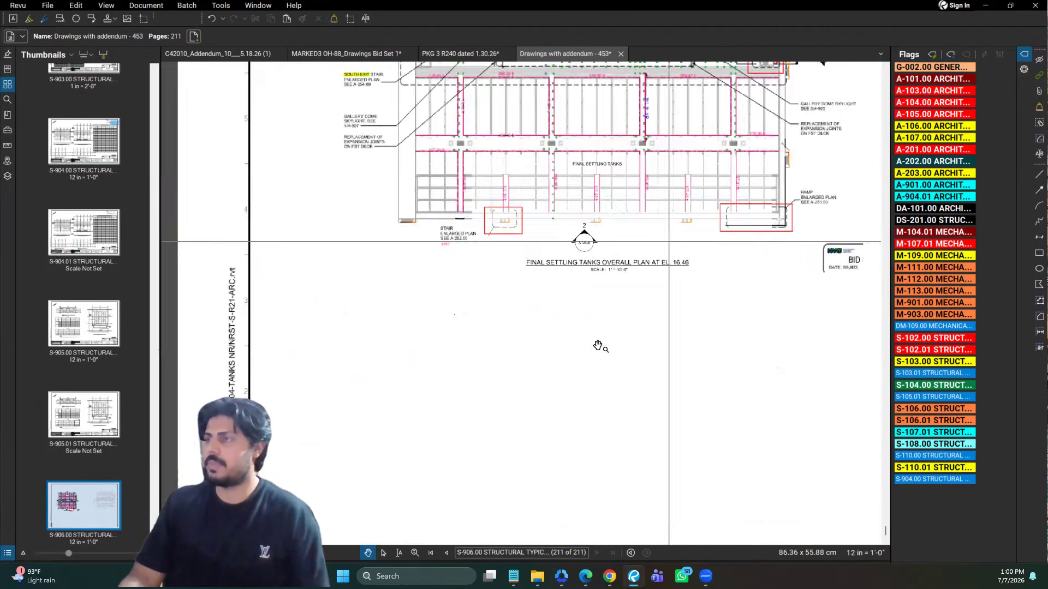
scroll(491, 359, "down", 3)
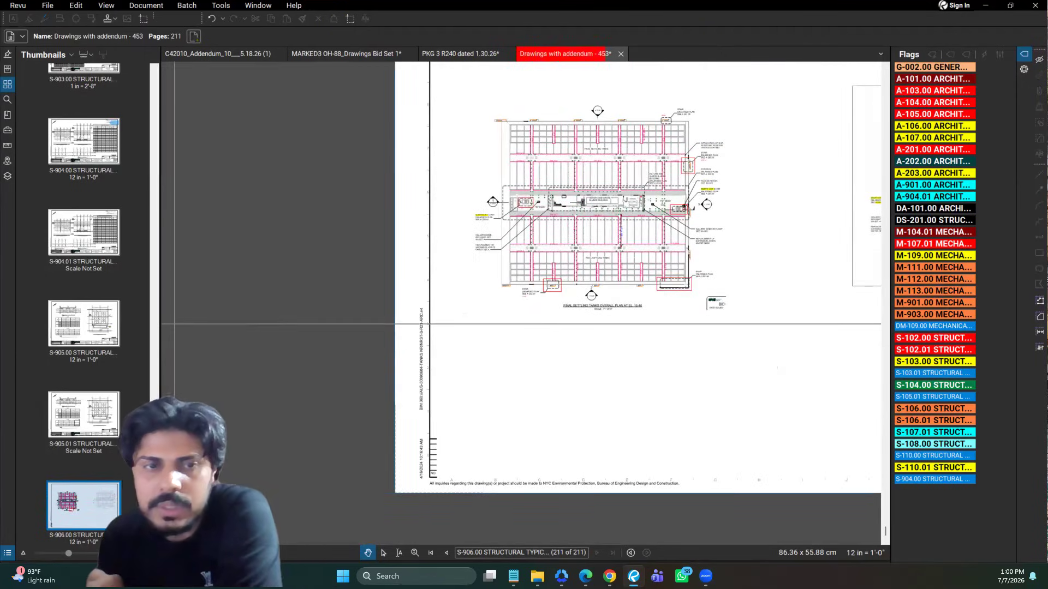
key("ctrl+s")
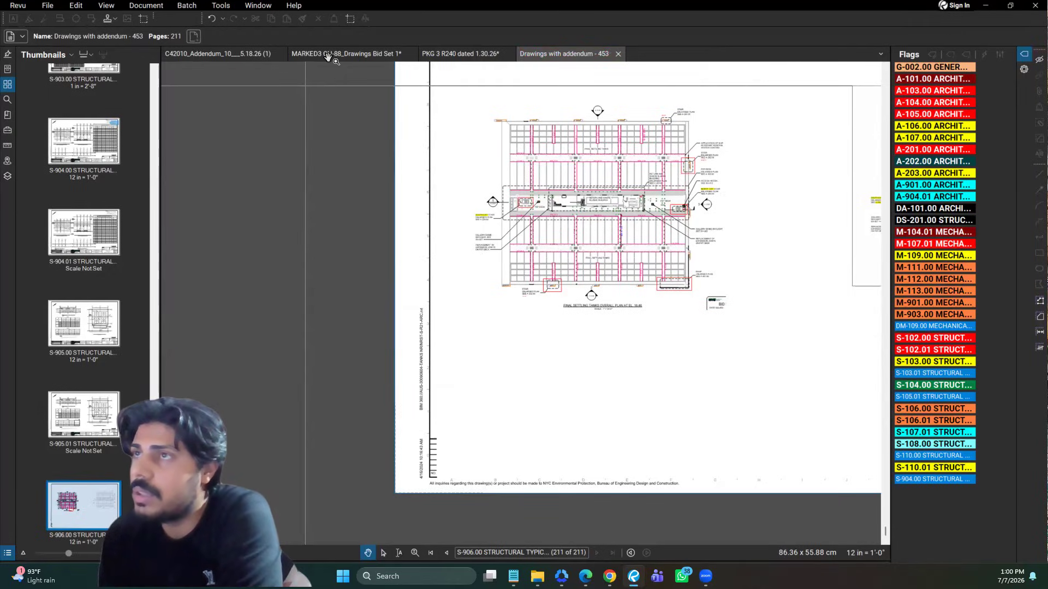
- Switch to MARKED3 OH-88_Drawings Bid Set 1, open the Markups List, and hide all markups to view sheet A-101.00 clean
left_click(358, 57)
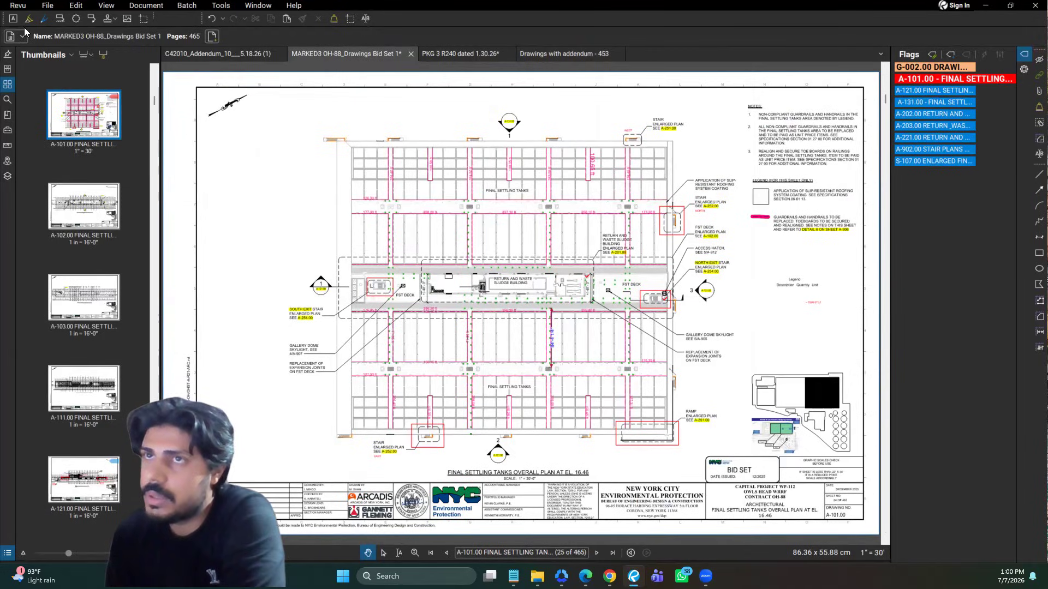
left_click(8, 553)
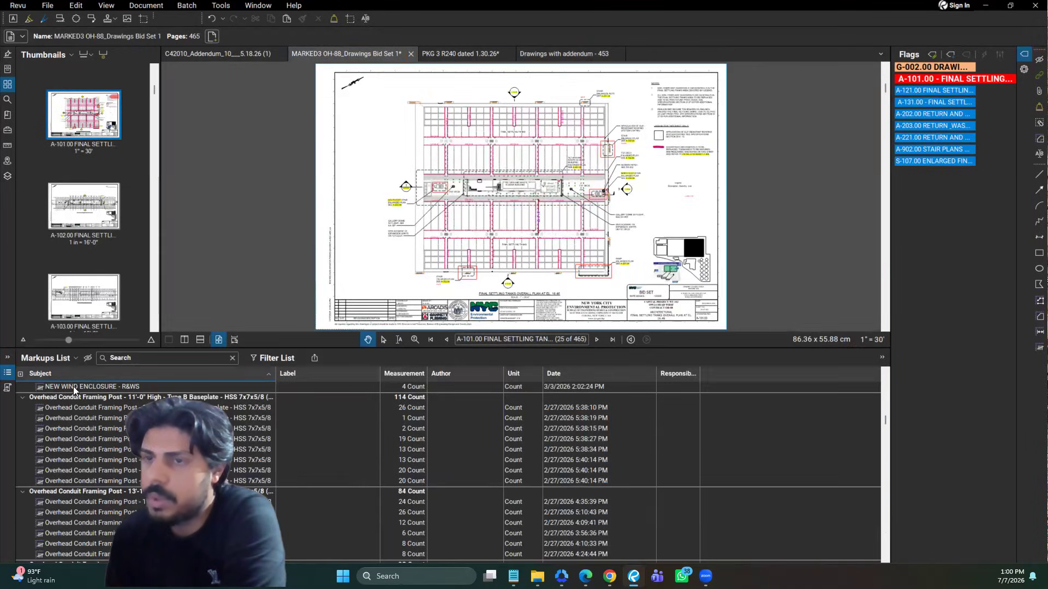
left_click(87, 358)
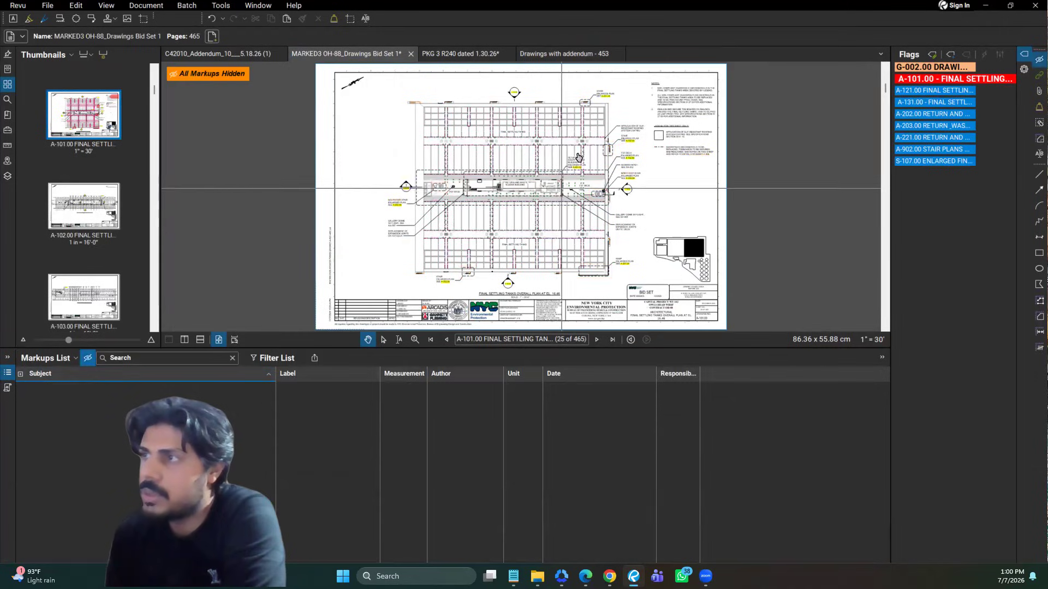
scroll(578, 152, "up", 3)
scroll(579, 151, "down", 2)
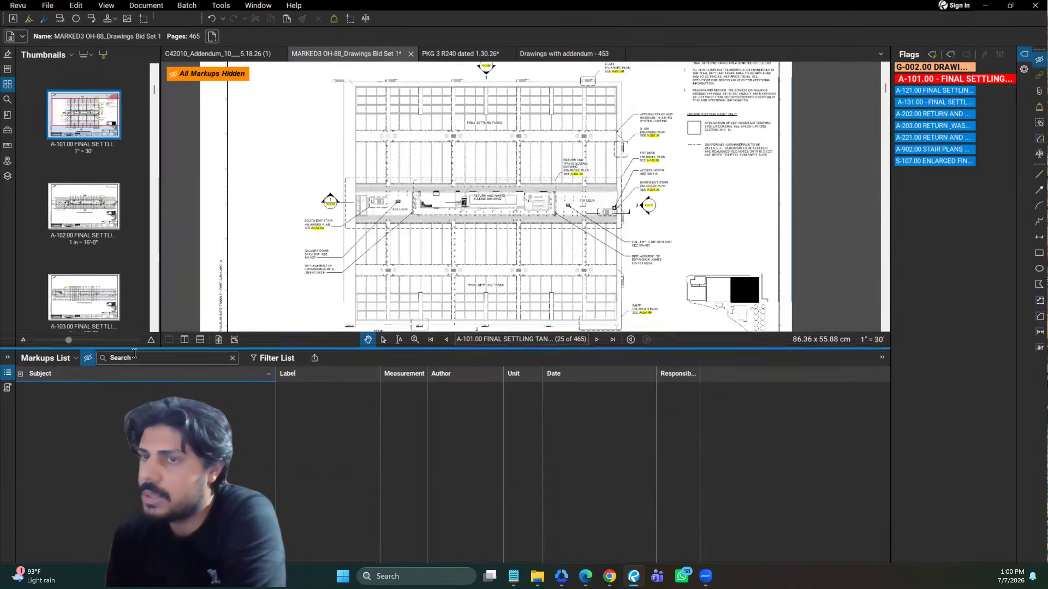
- Show all markups in the bid set again and close the Markups List
left_click(94, 361)
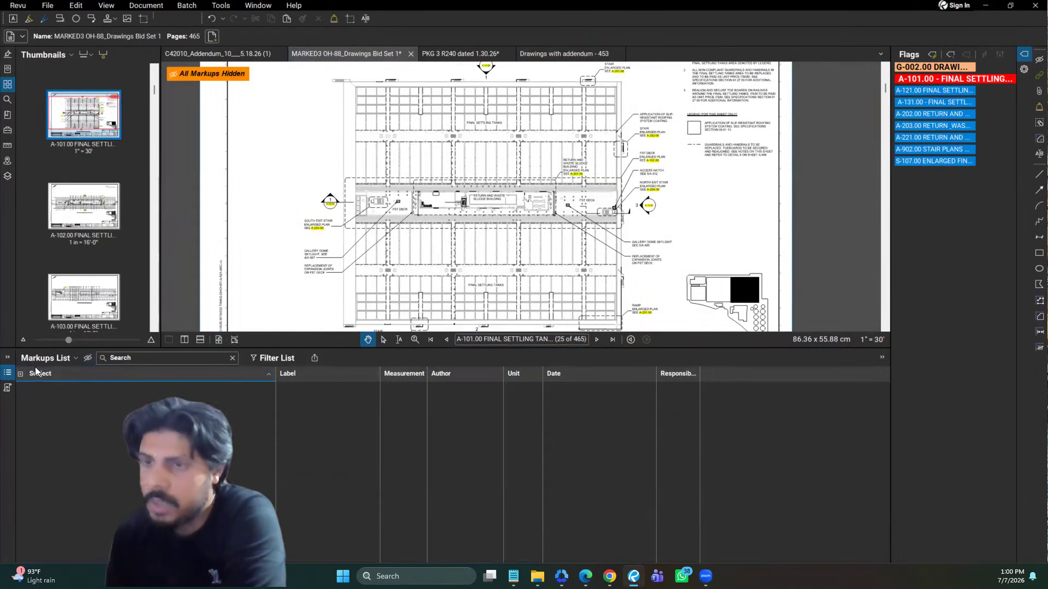
left_click(8, 374)
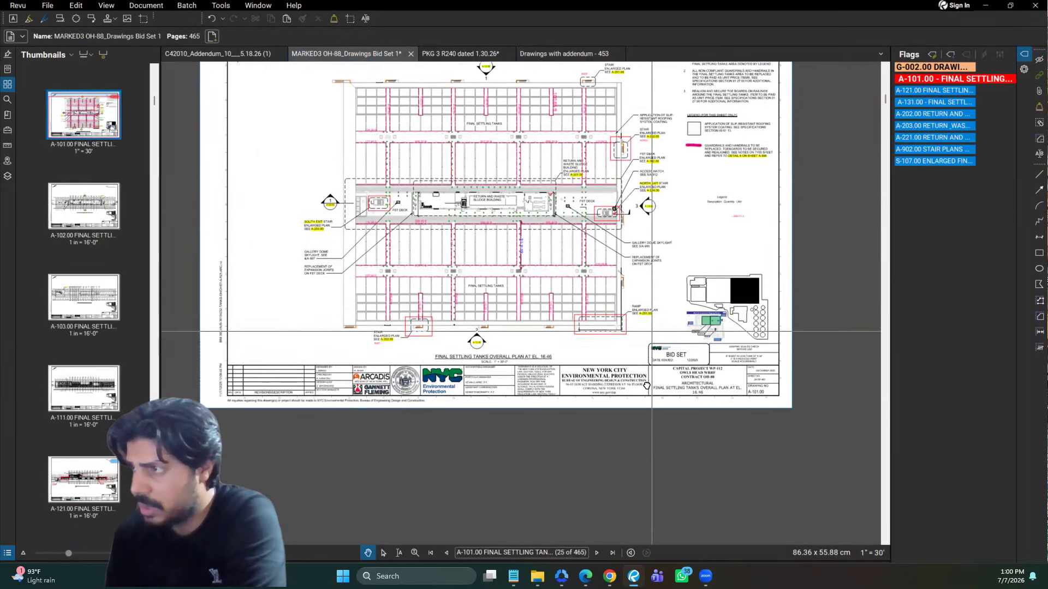
- Hide all markups on sheet A-101.00 with the Markups List kept closed
left_click_drag(651, 332, 646, 390)
scroll(713, 308, "up", 2)
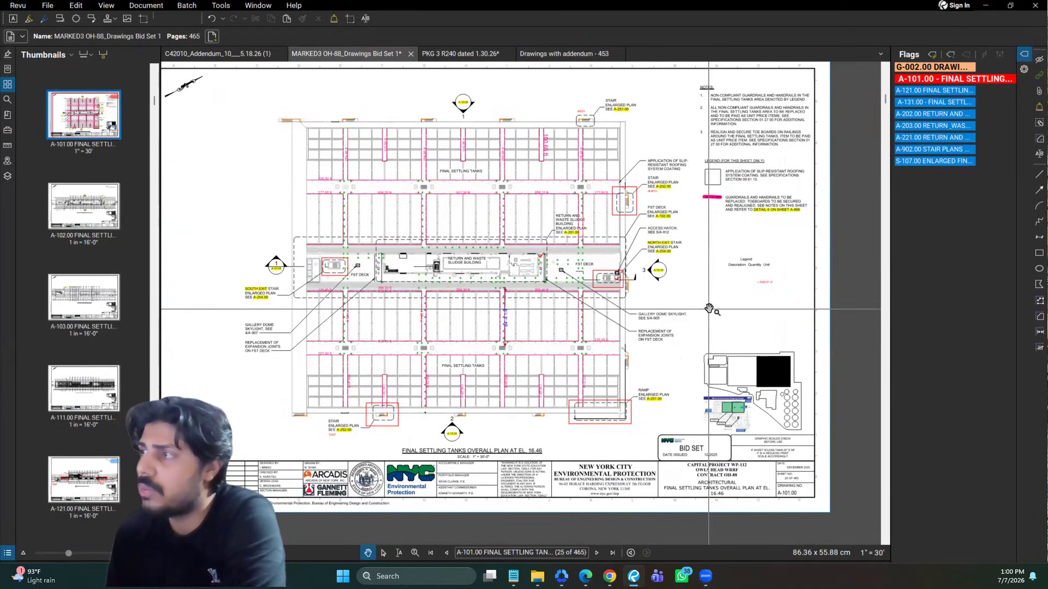
left_click(1032, 64)
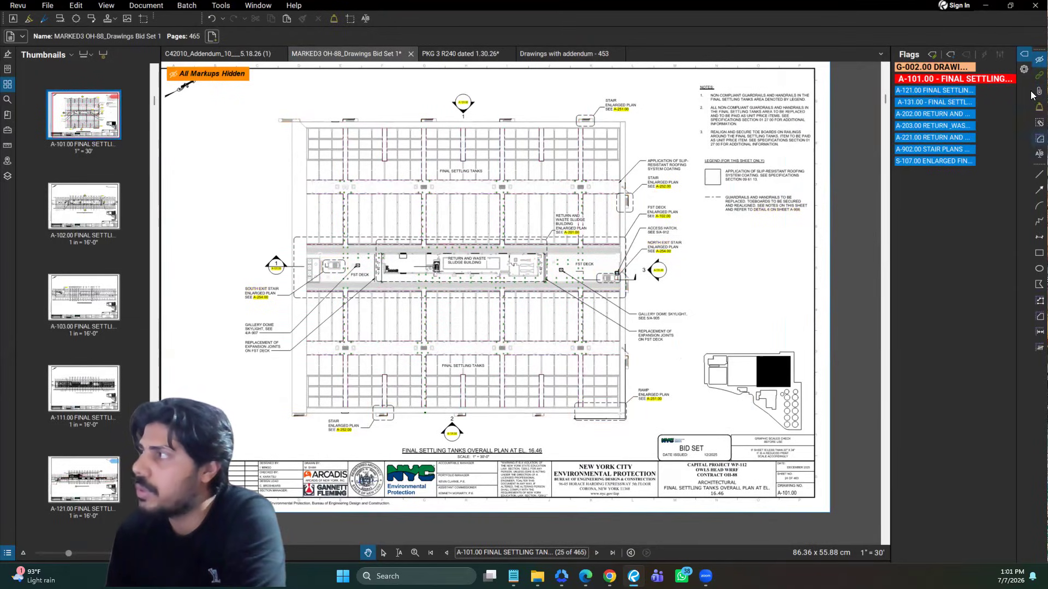
- Toggle all markups on sheet A-101.00 on, off and on again, leaving them shown
left_click(1032, 63)
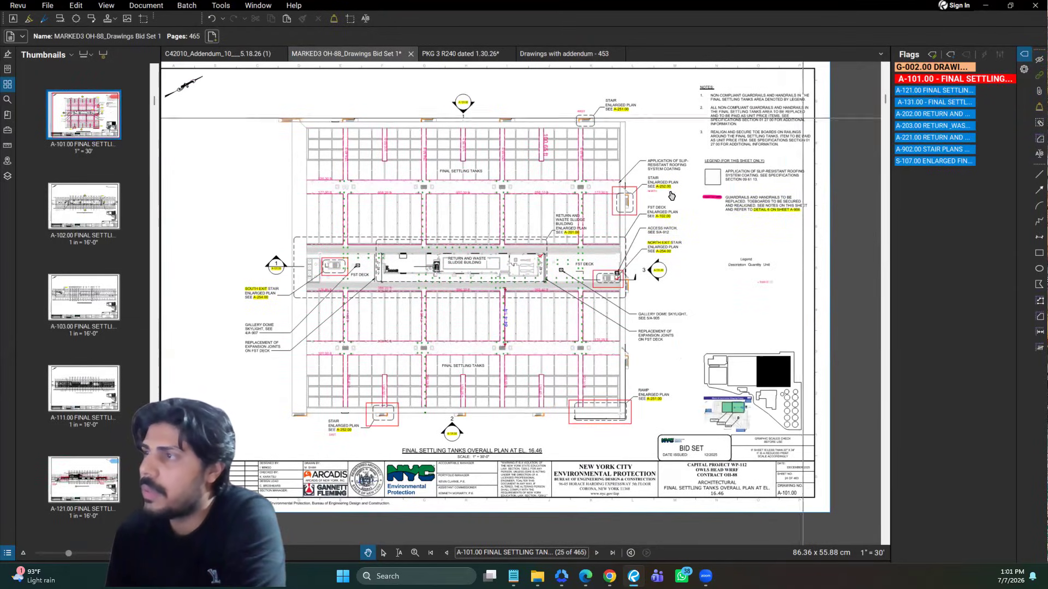
left_click(1032, 64)
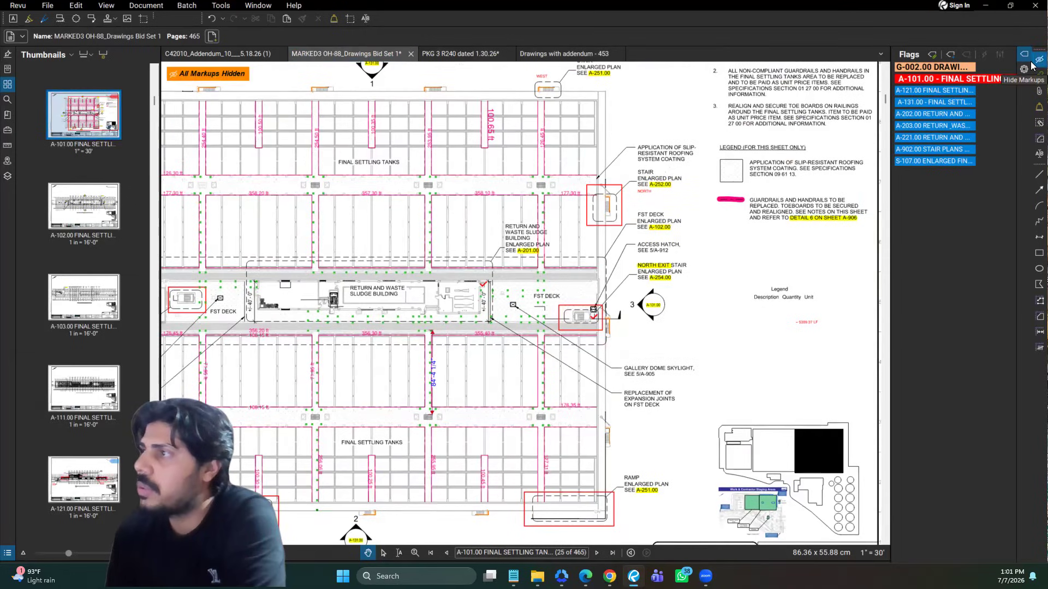
left_click(1032, 64)
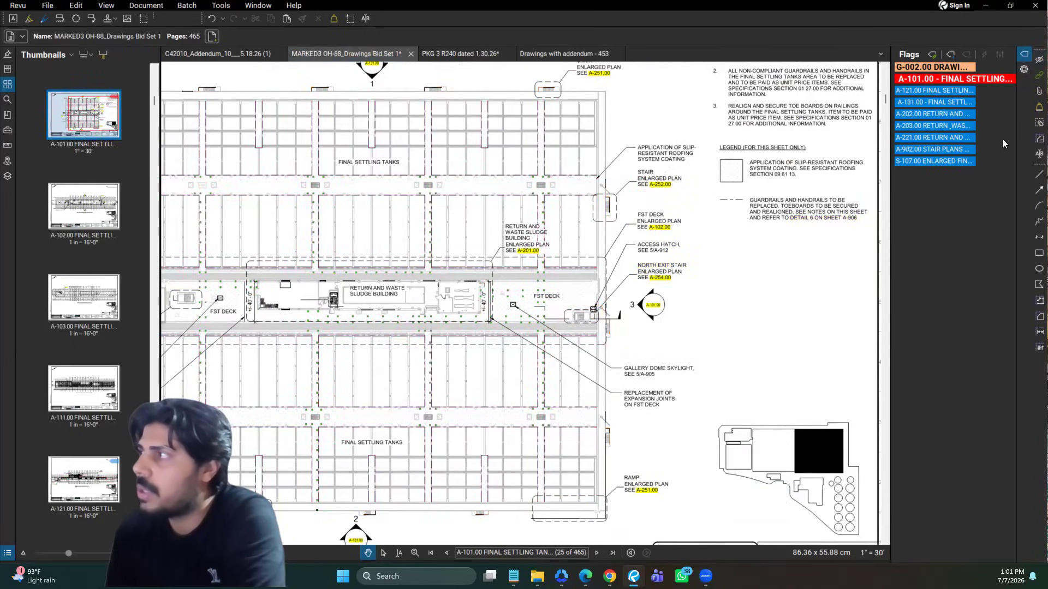
- Edit the slip-resistant roofing note on sheet A-101.00, replacing the final NG of COATING with stray letters
left_click(1032, 158)
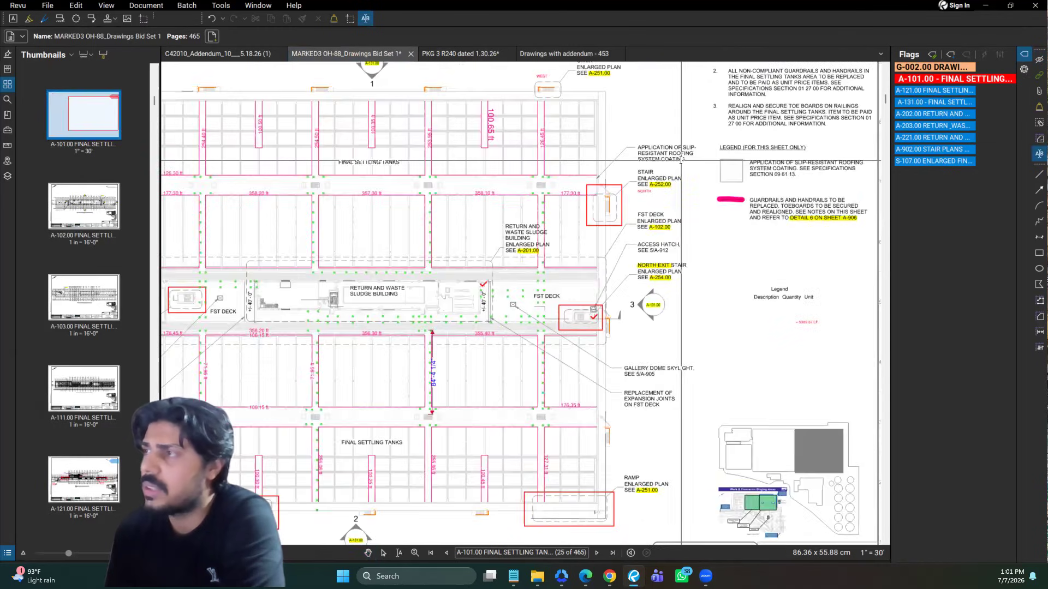
scroll(681, 159, "up", 5)
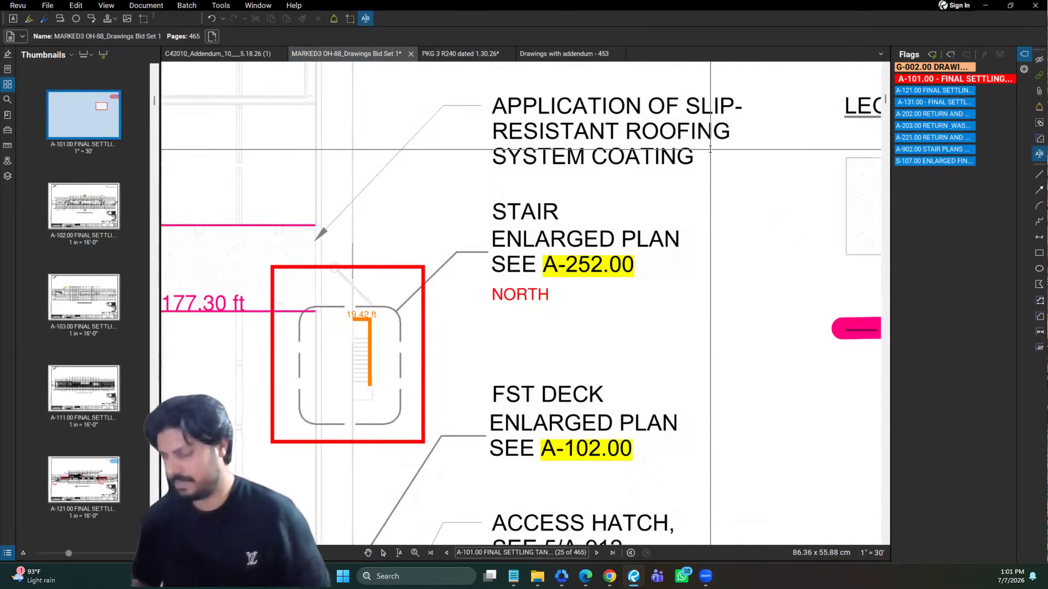
key("BackSpace")
key("BackSpace")
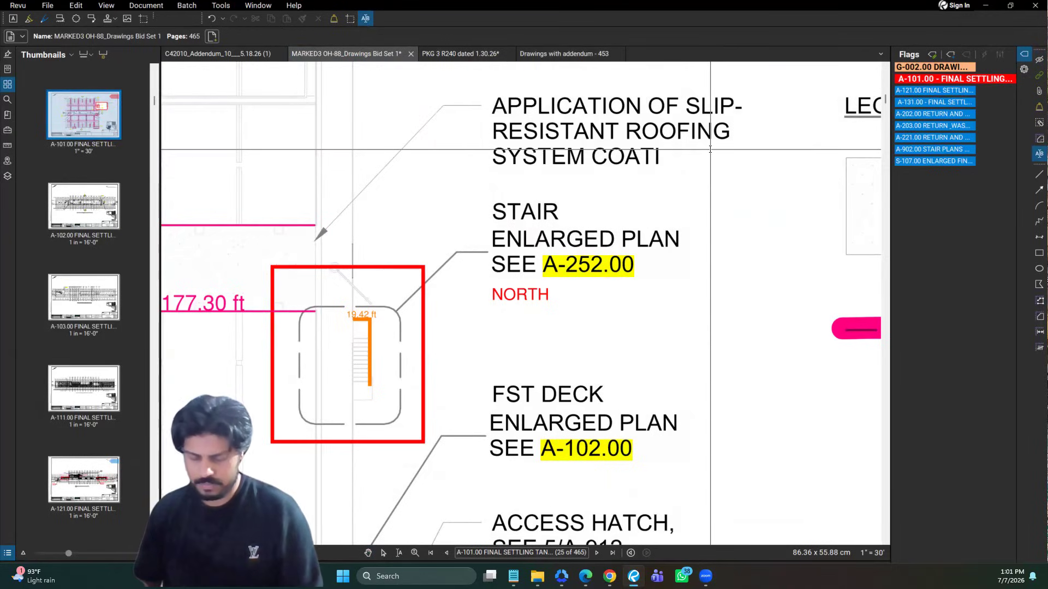
type("ahsjk")
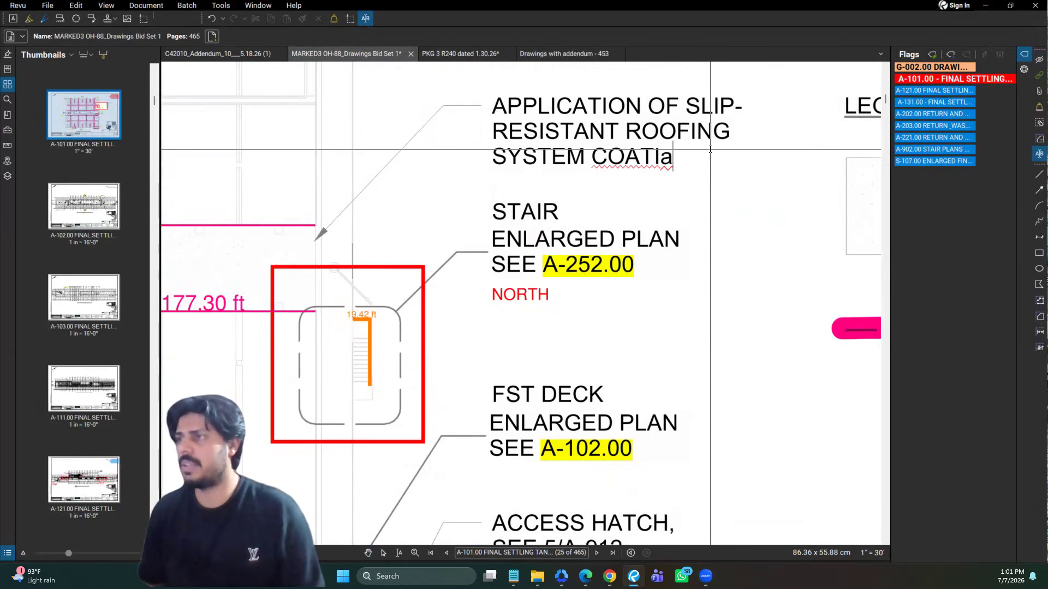
- Replace the stray letters at the end of the roofing note with NG and finish the text edit
key("BackSpace")
key("BackSpace")
type("NG")
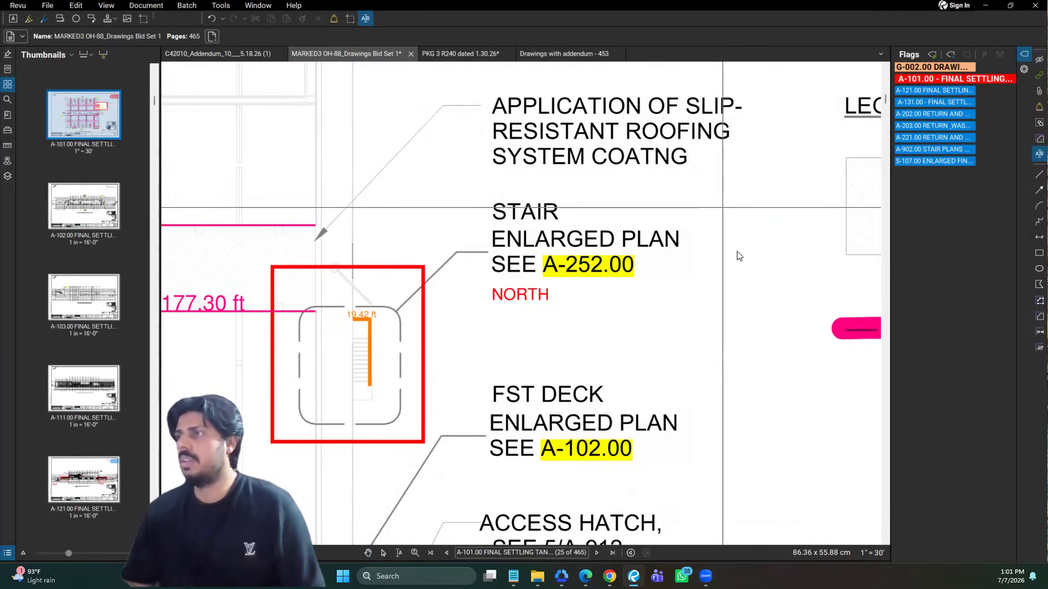
key("Escape")
scroll(738, 251, "down", 2)
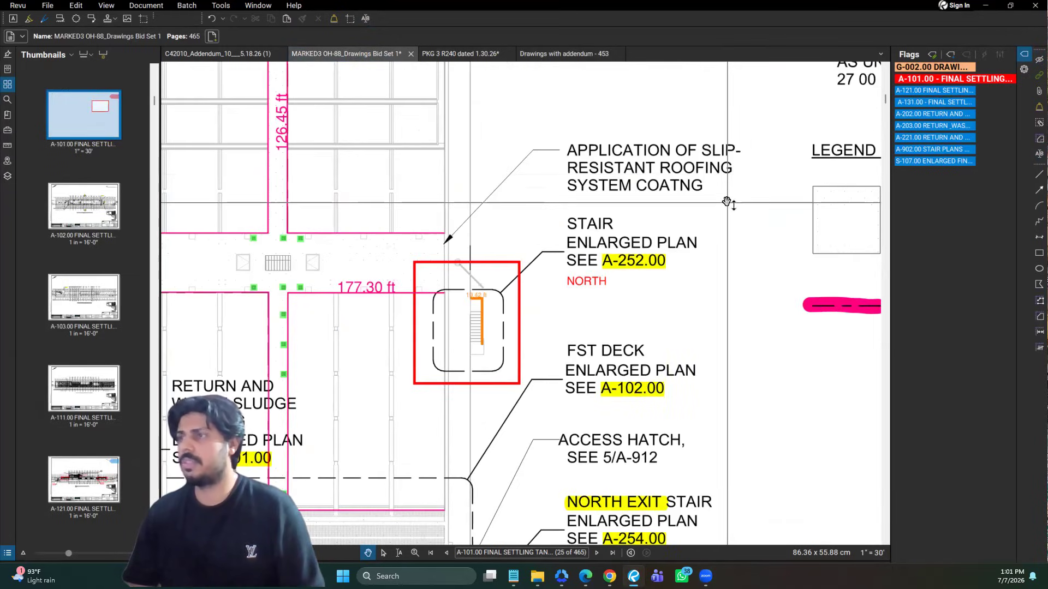
- Undo the text edits in the slip-resistant roofing note on sheet A-101.00
key("ctrl+s")
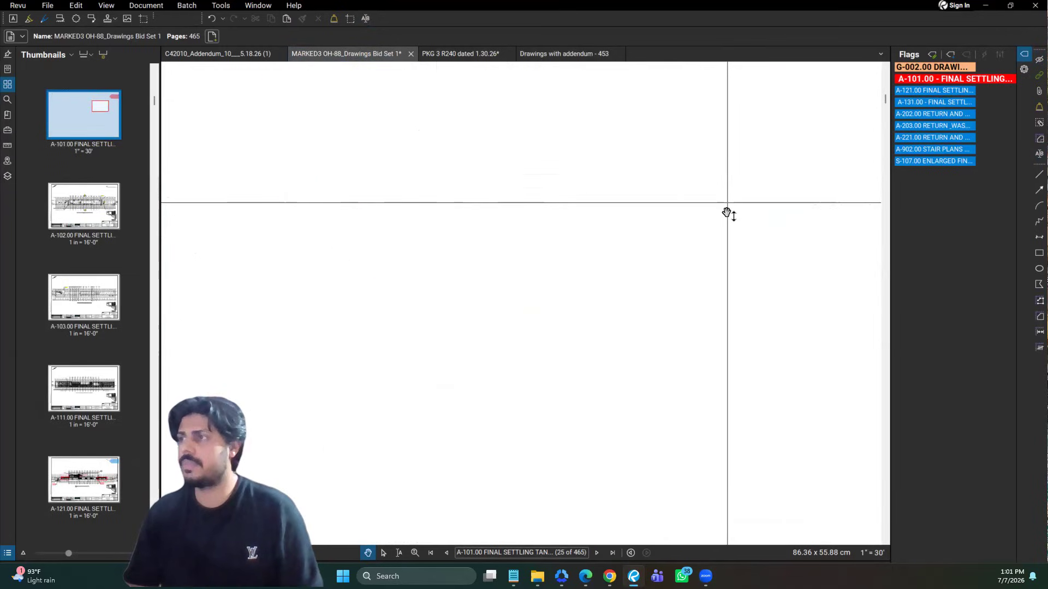
scroll(693, 165, "down", 1)
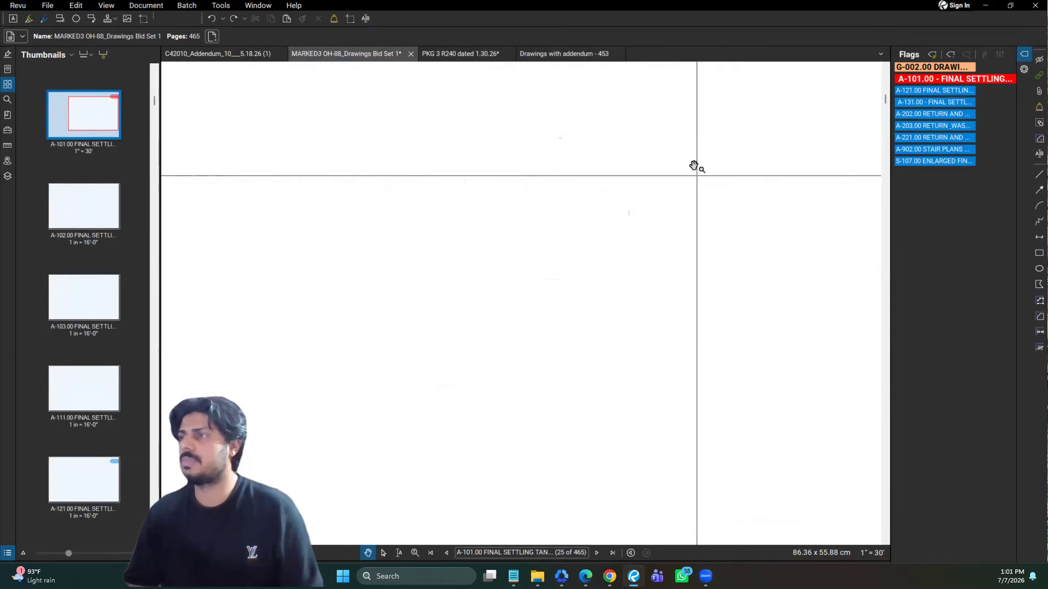
scroll(693, 166, "up", 3)
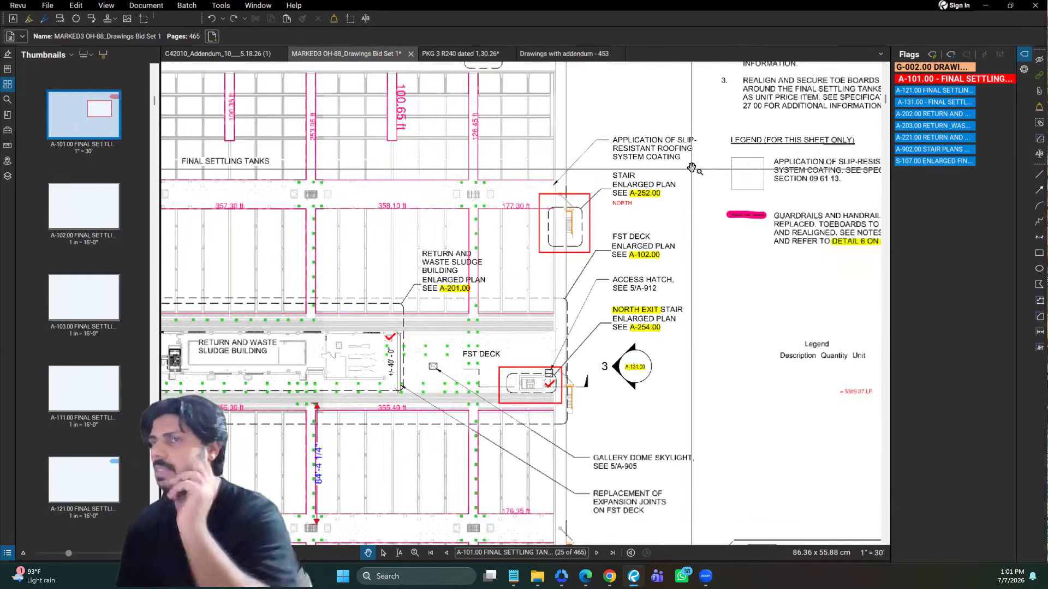
scroll(692, 168, "down", 1)
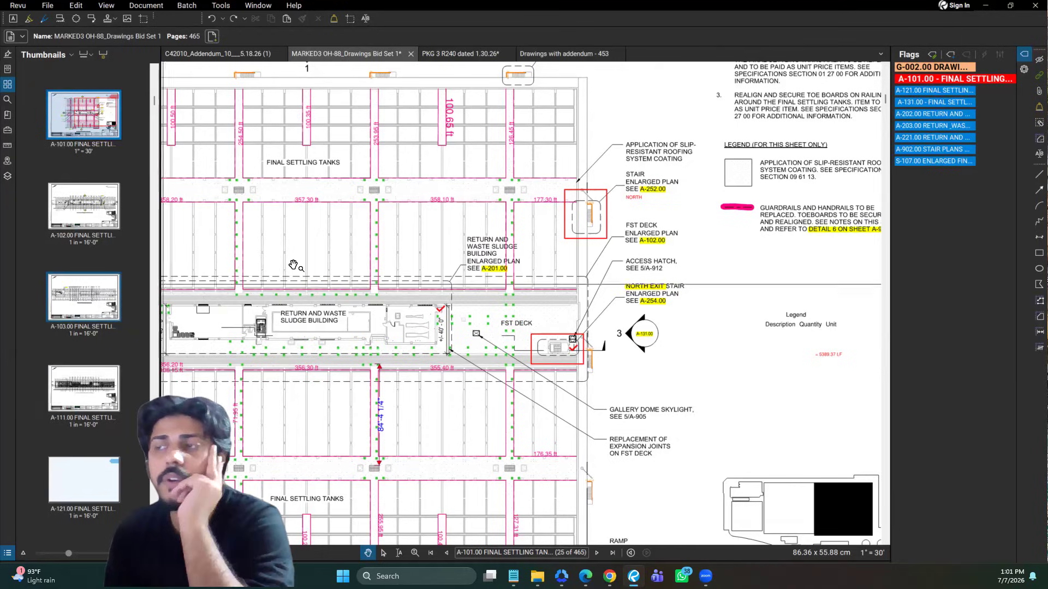
left_click(120, 9)
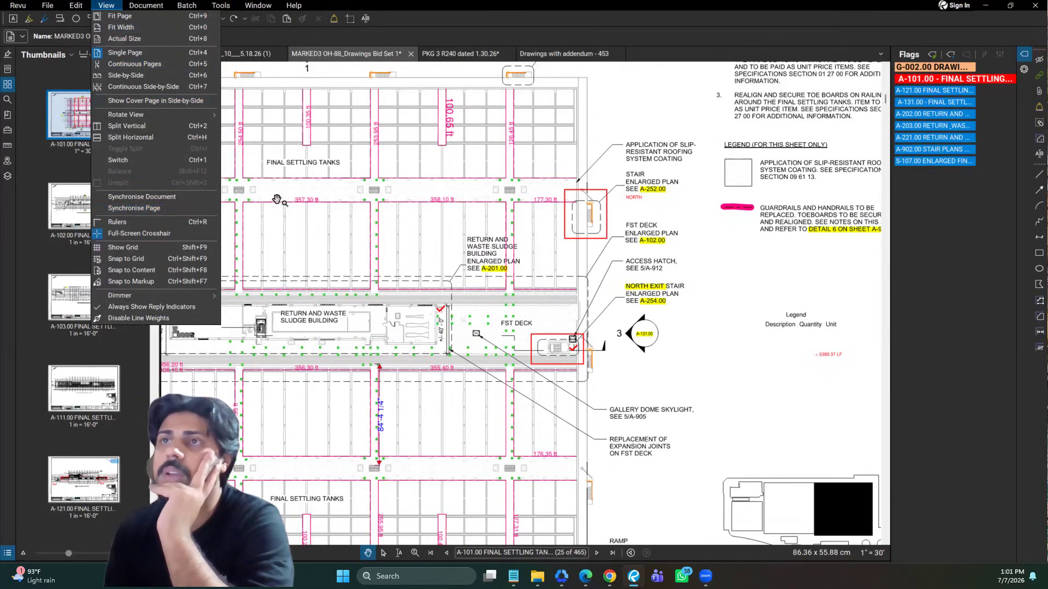
left_click(288, 228)
scroll(516, 315, "down", 1)
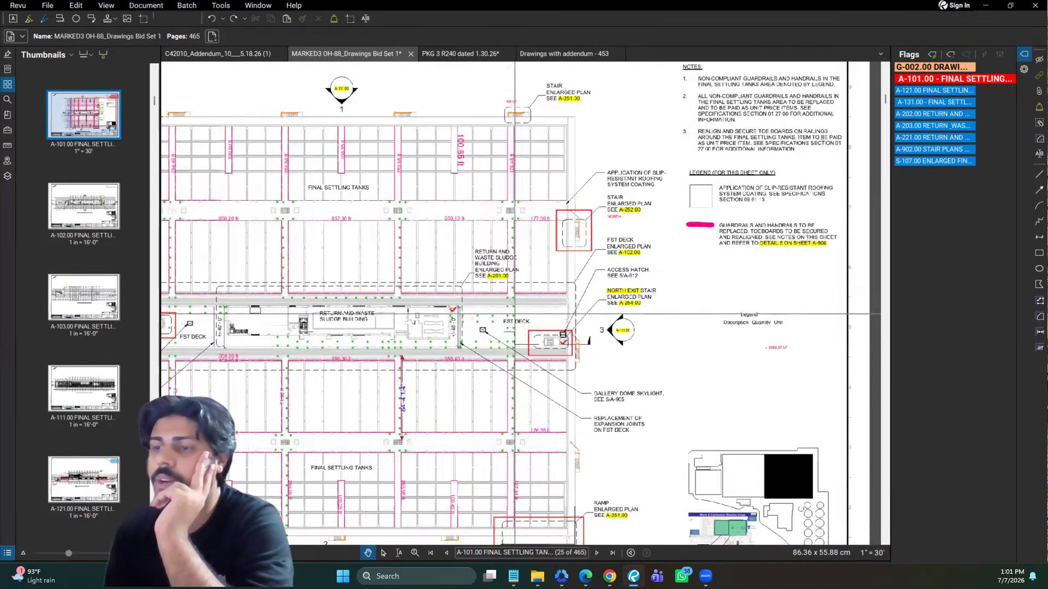
- Open the Markups List, collapse all its subject groups, and look through the grouped quantities
left_click(7, 553)
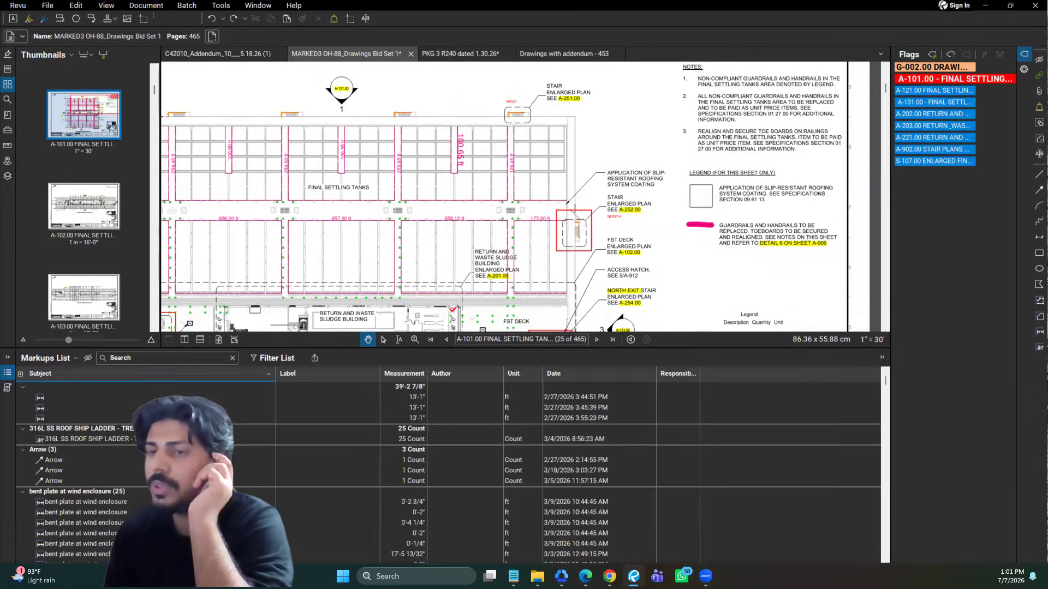
scroll(20, 382, "down", 3)
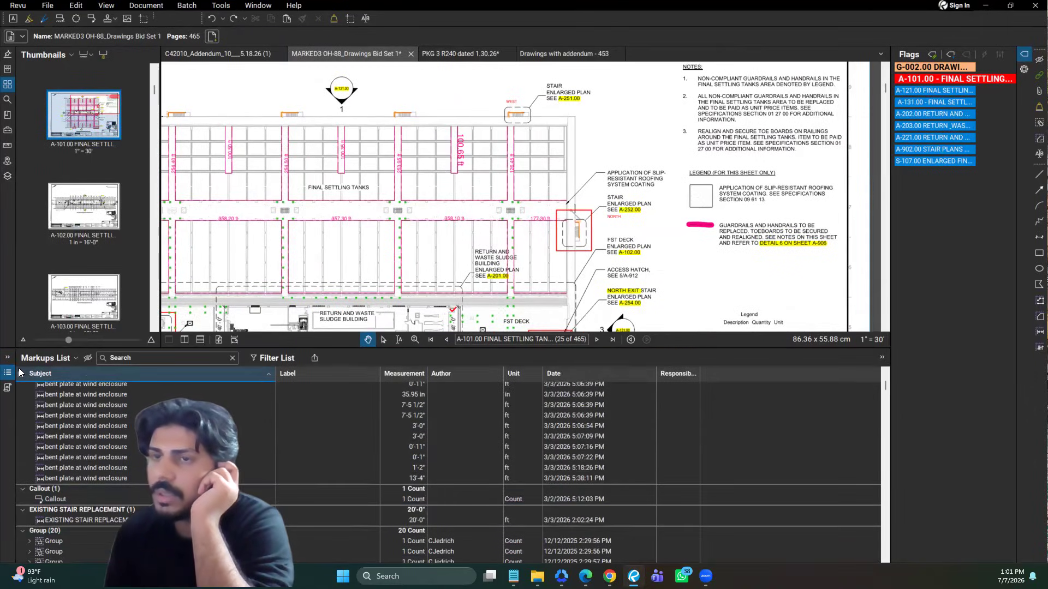
left_click(20, 374)
scroll(96, 444, "up", 5)
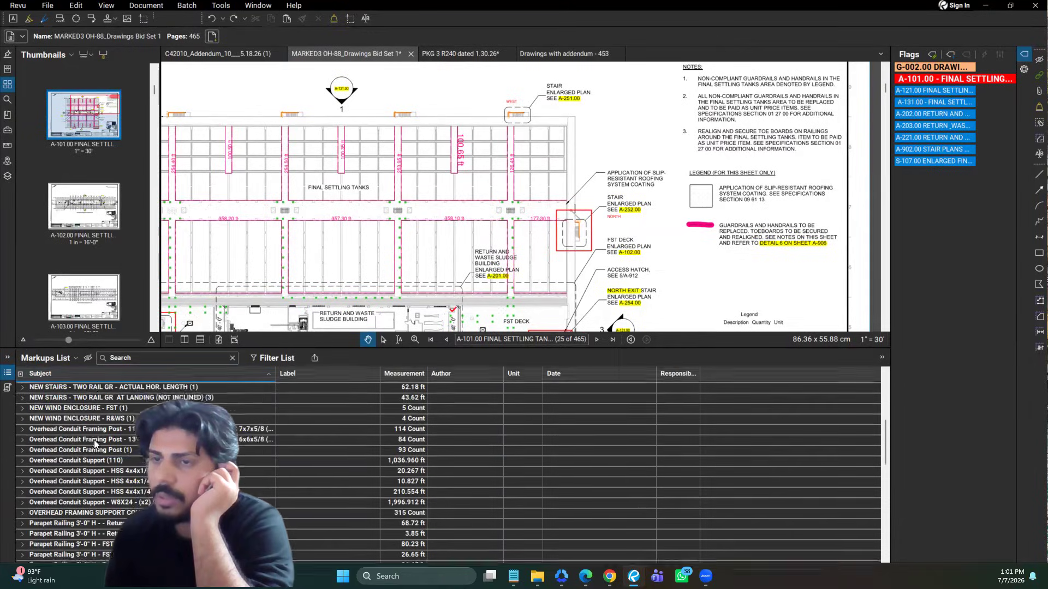
scroll(95, 444, "up", 4)
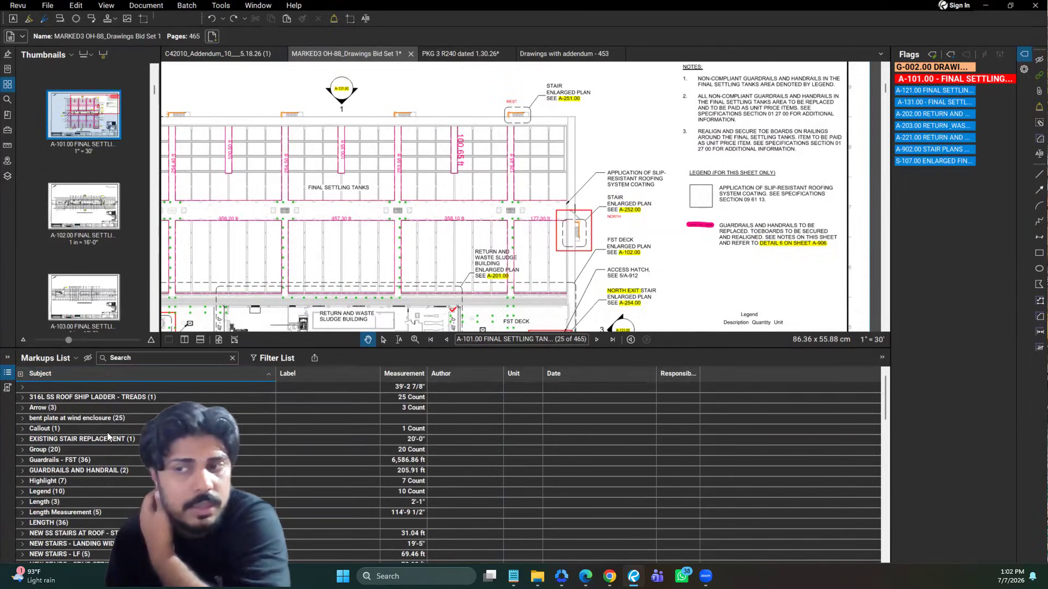
scroll(101, 426, "down", 2)
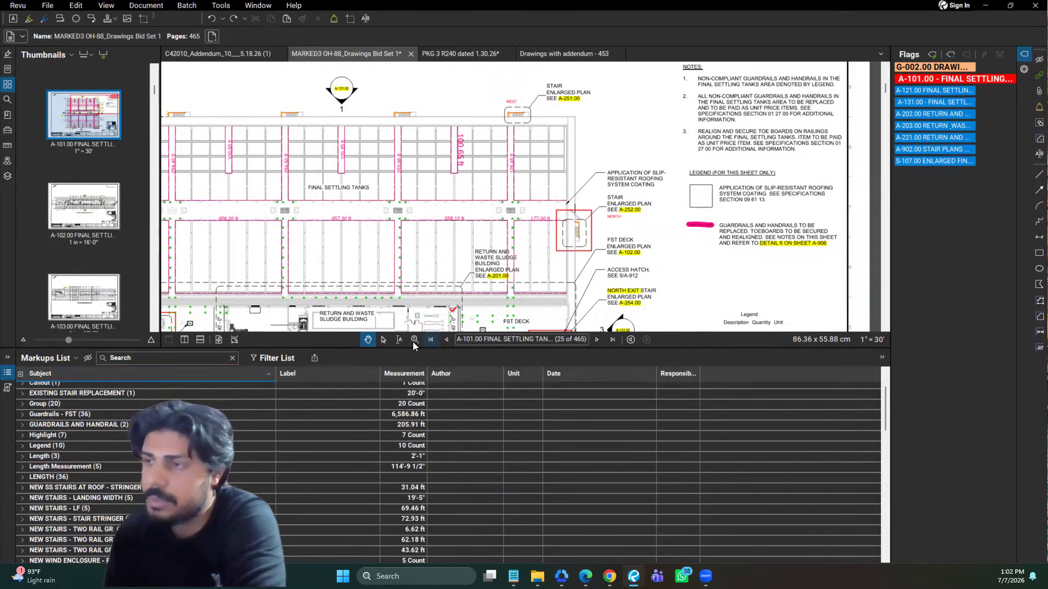
left_click(319, 361)
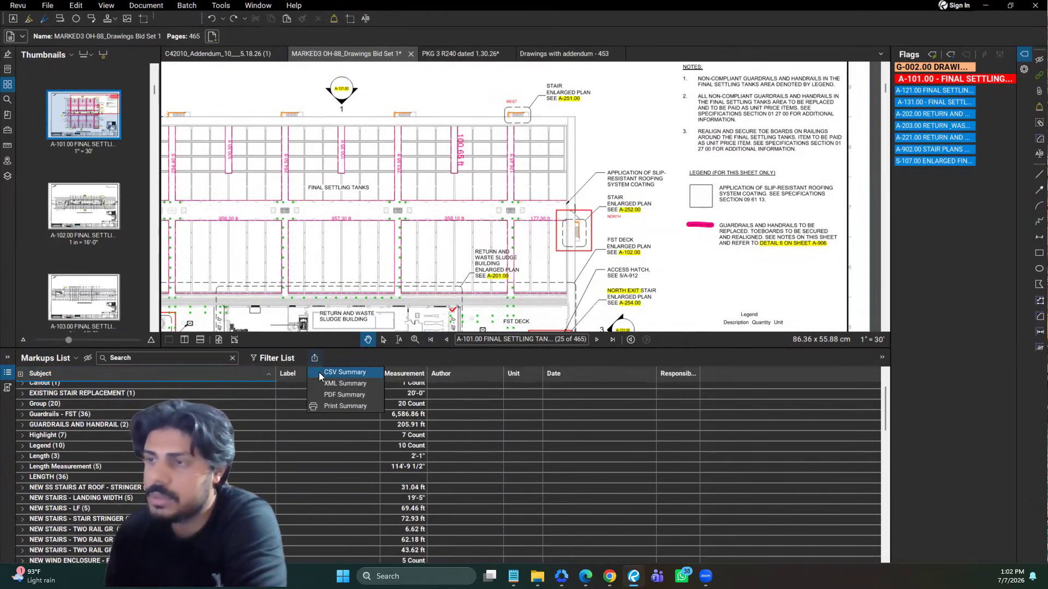
left_click(334, 372)
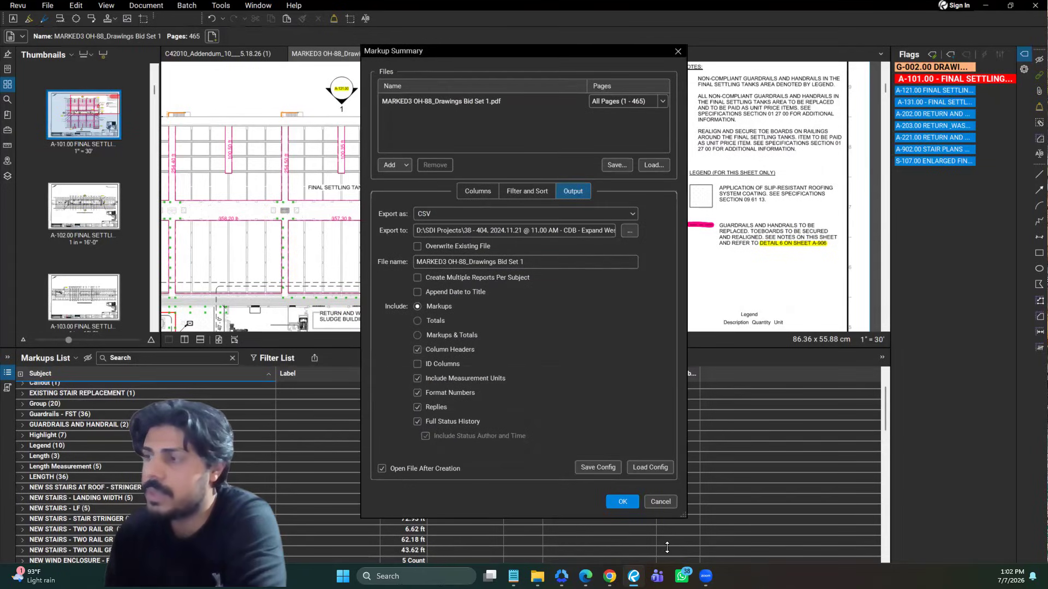
left_click(663, 503)
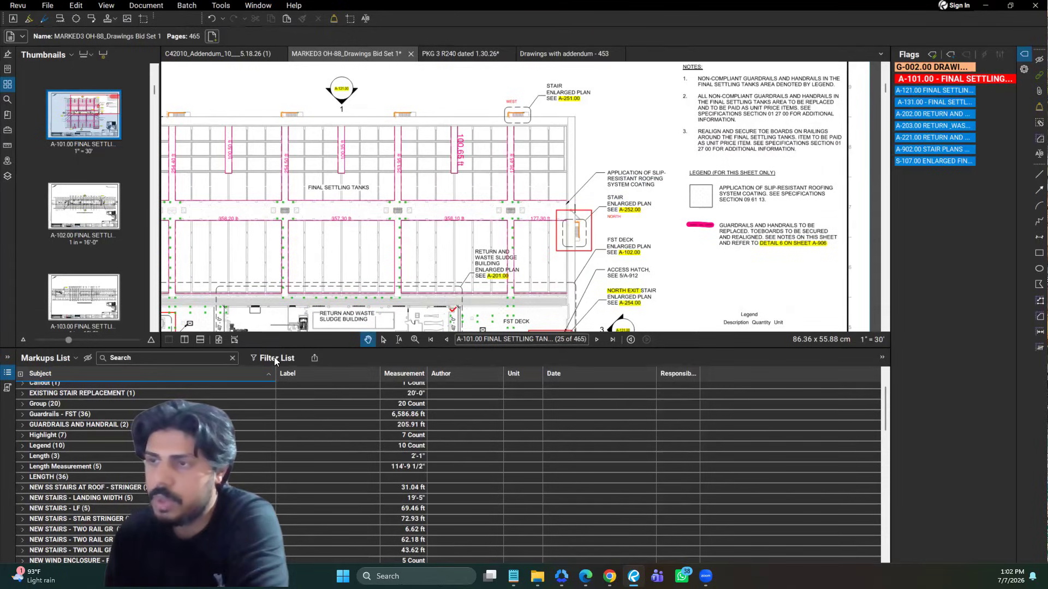
- Turn on filtering for the Markups List and open the choices for the Subject column
scroll(124, 504, "down", 3)
scroll(125, 504, "down", 12)
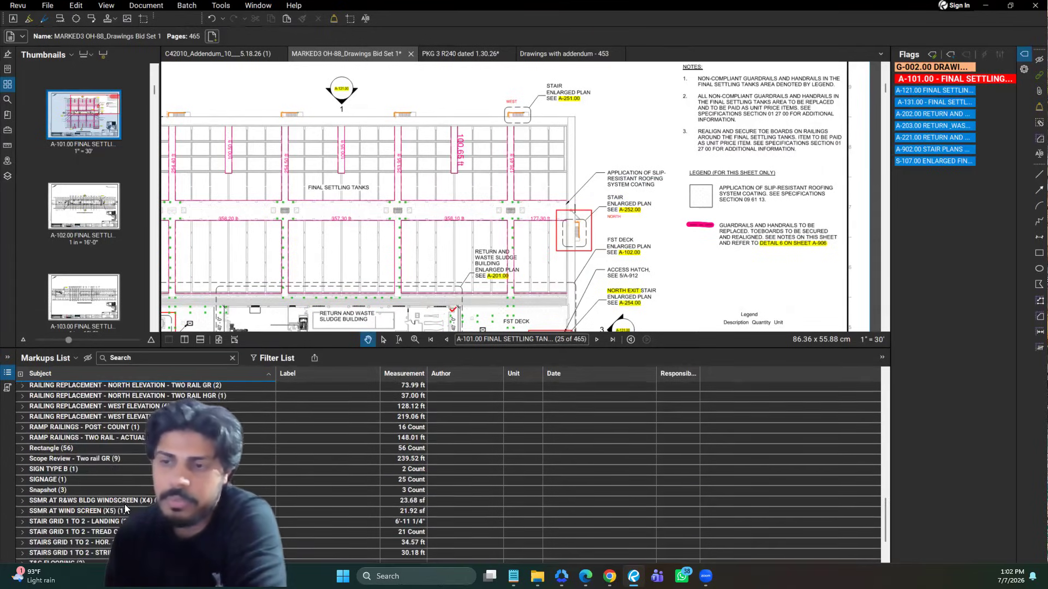
scroll(125, 504, "down", 3)
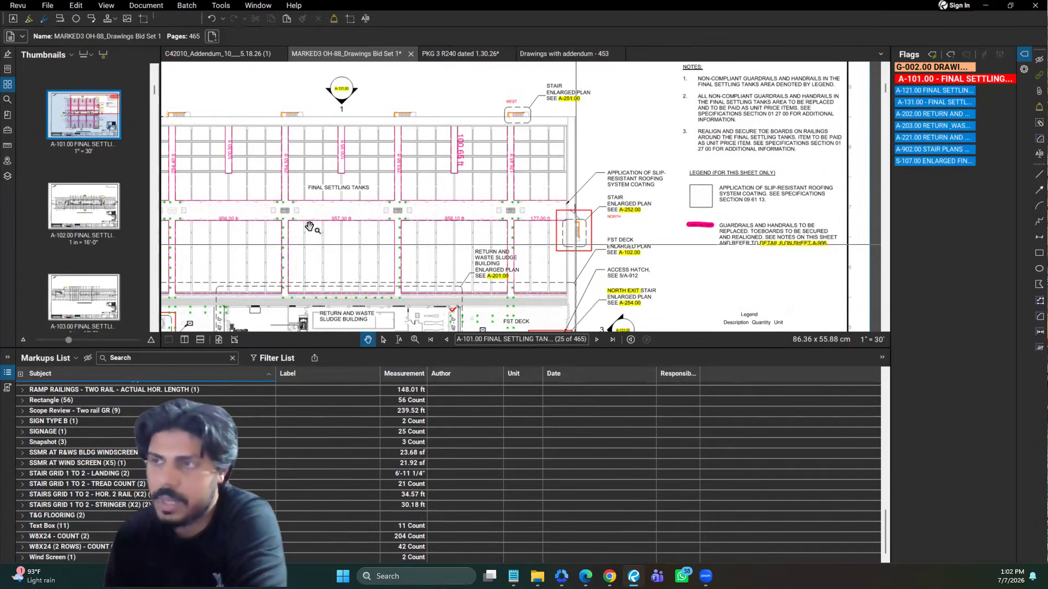
left_click(276, 357)
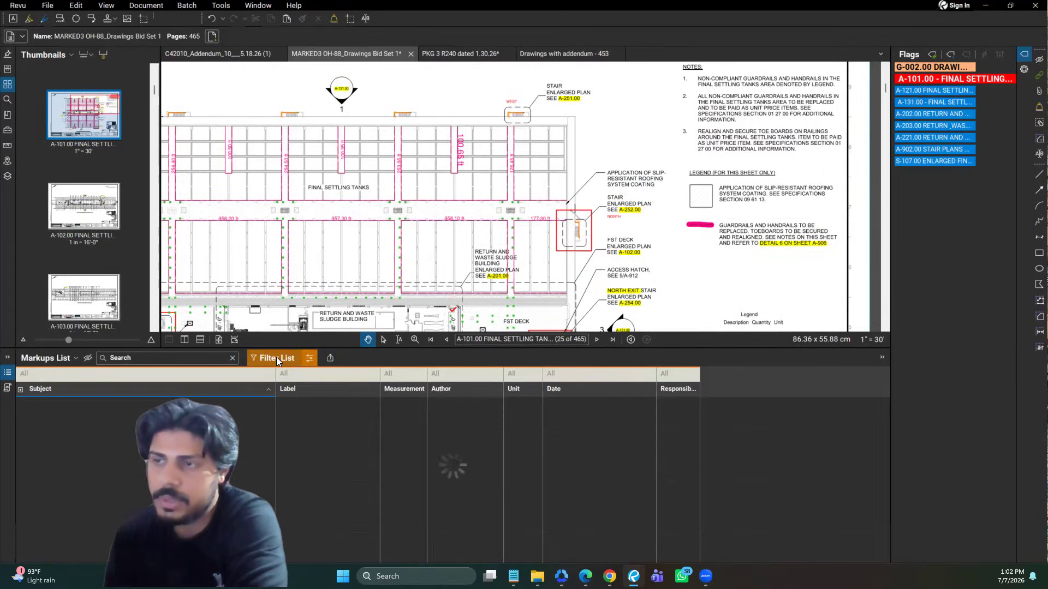
left_click(70, 372)
scroll(64, 392, "down", 2)
scroll(65, 391, "down", 3)
scroll(70, 409, "up", 8)
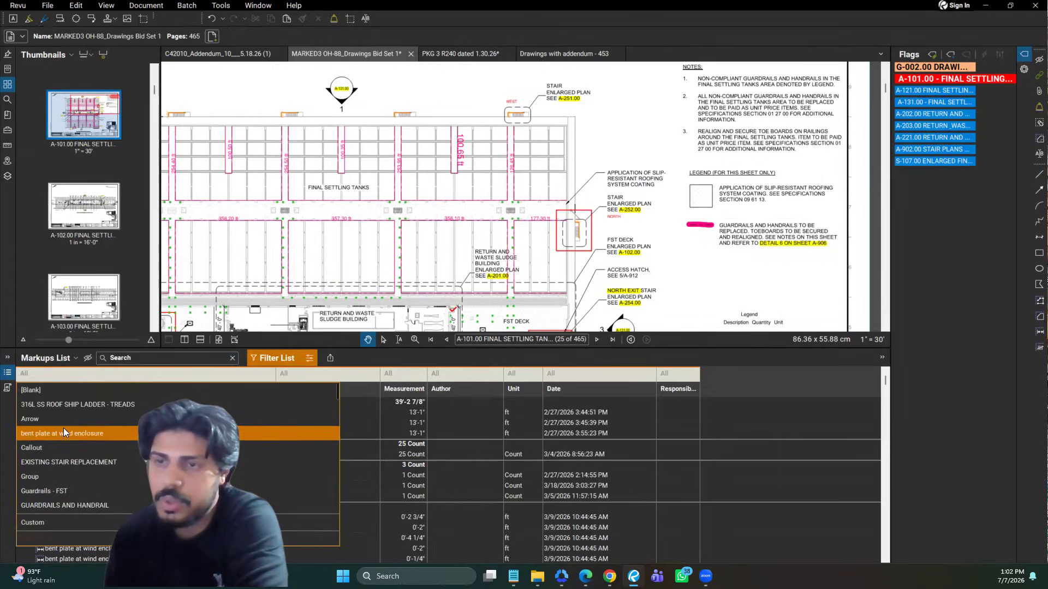
- Filter the subjects to 316L SS ROOF SHIP LADDER - TREADS, bent plate at wind enclosure and EXISTING STAIR REPLACEMENT
left_click(83, 407)
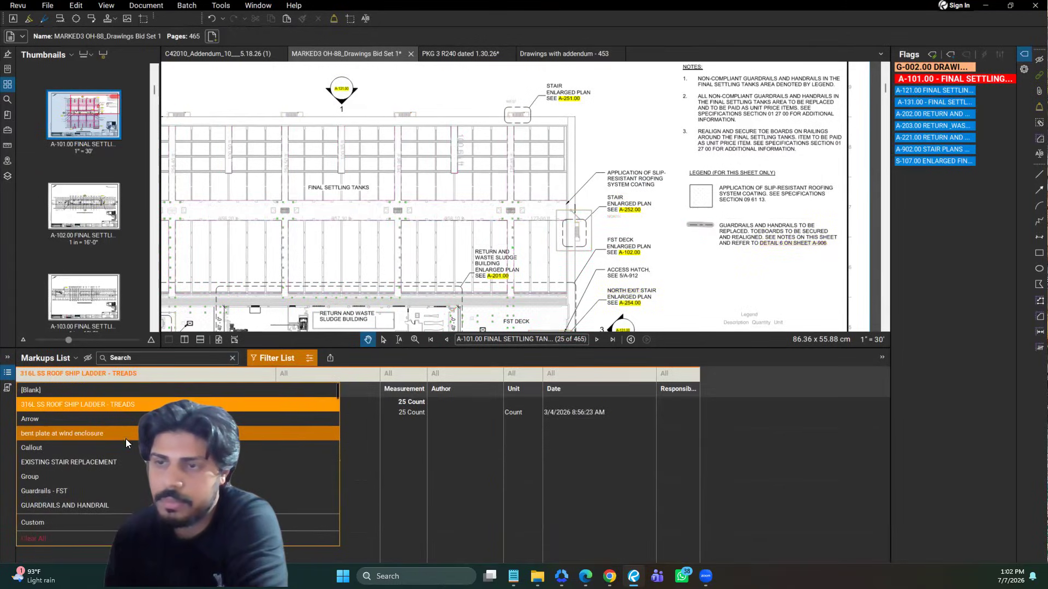
left_click(107, 439)
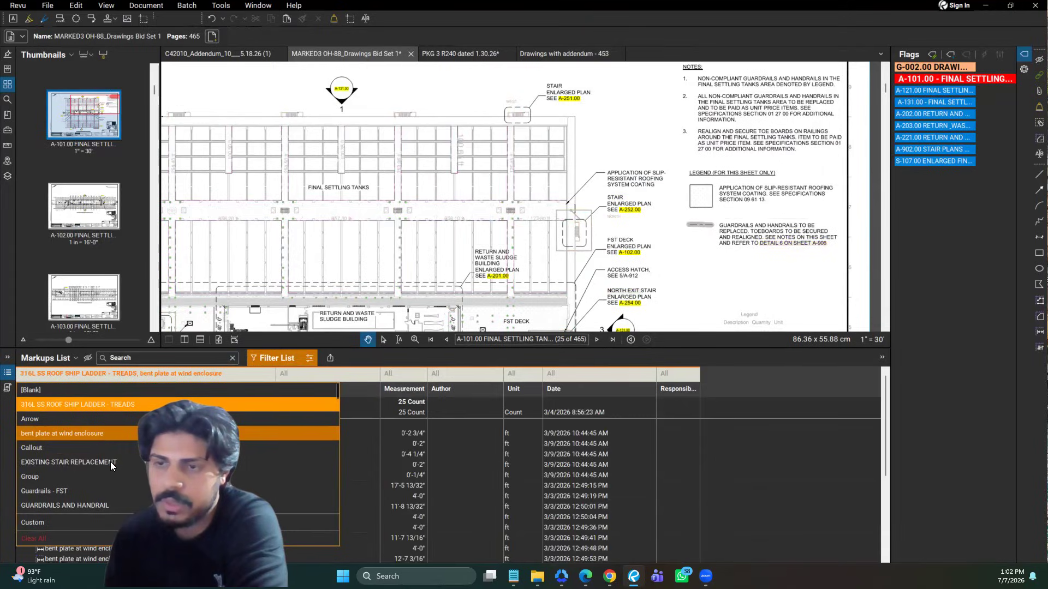
left_click(111, 463)
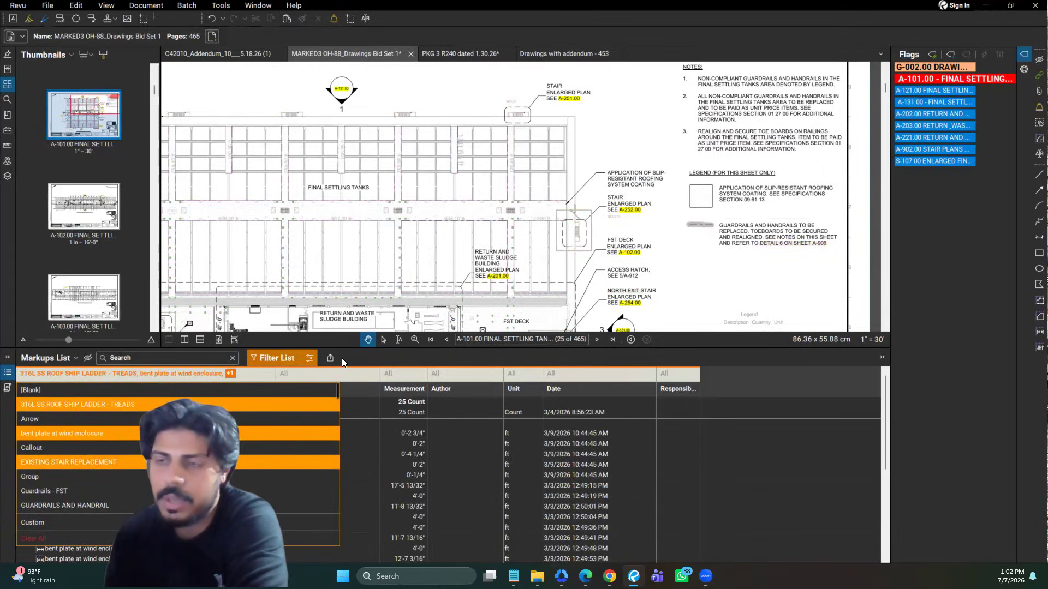
scroll(142, 470, "down", 2)
scroll(142, 470, "down", 3)
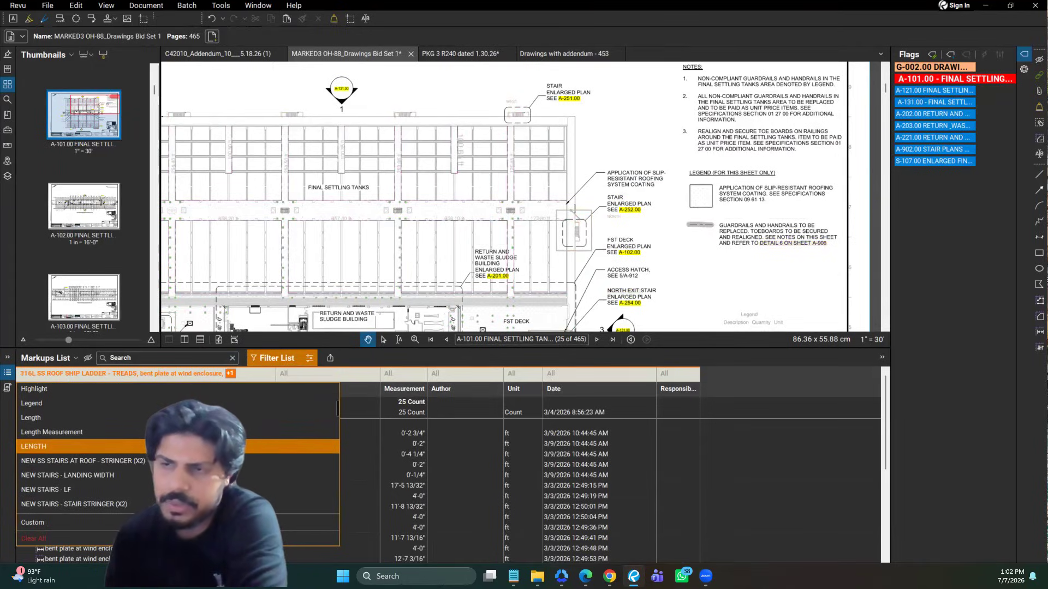
left_click(359, 364)
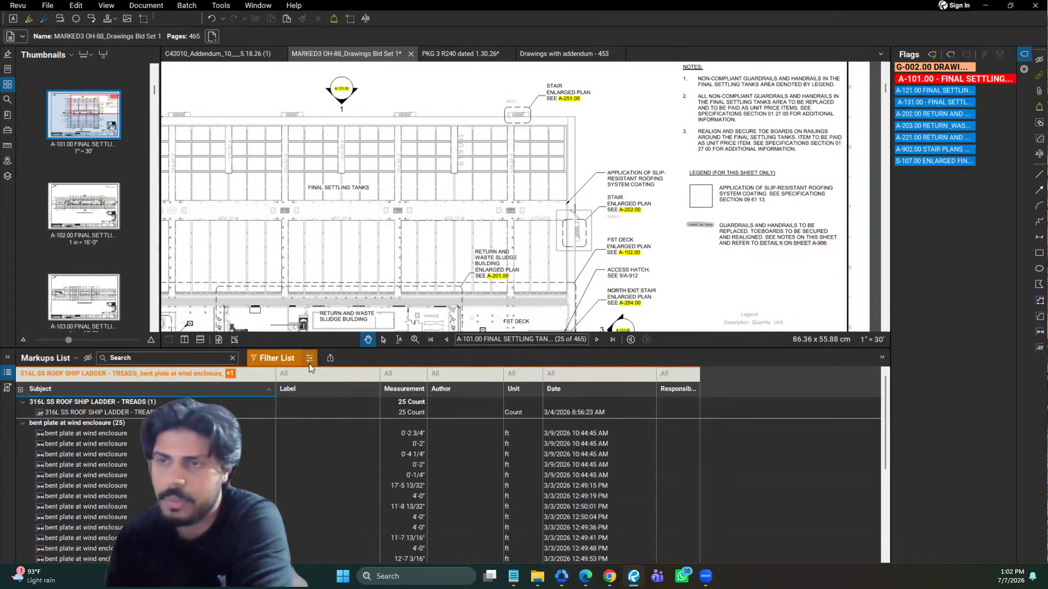
- Export the filtered markups as a CSV summary named MARKED3 OH-88_Drawings Bid Set 1, covering all pages and opening the file after creation
left_click(330, 358)
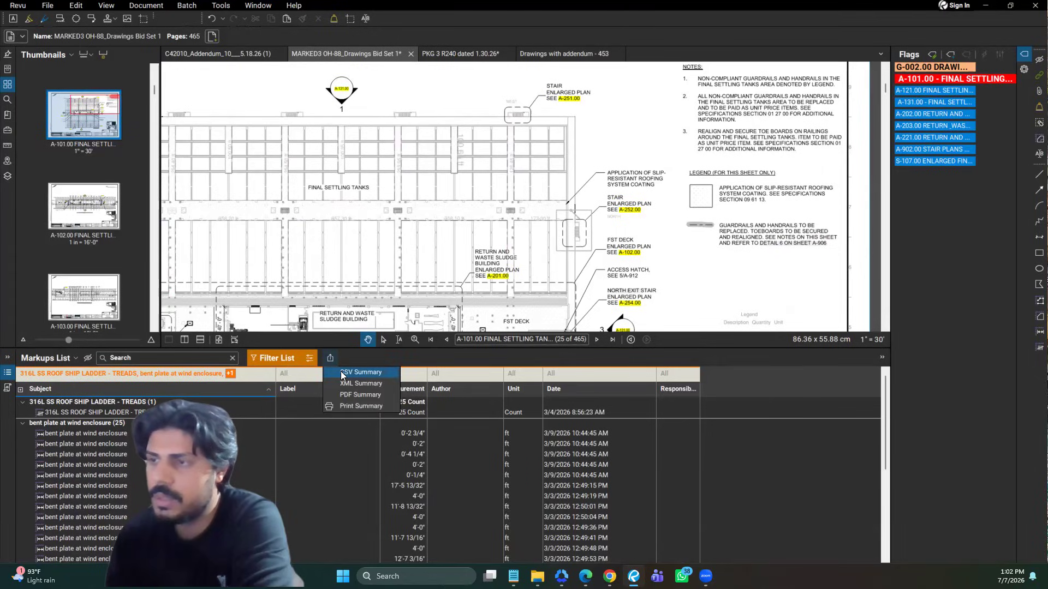
left_click(341, 371)
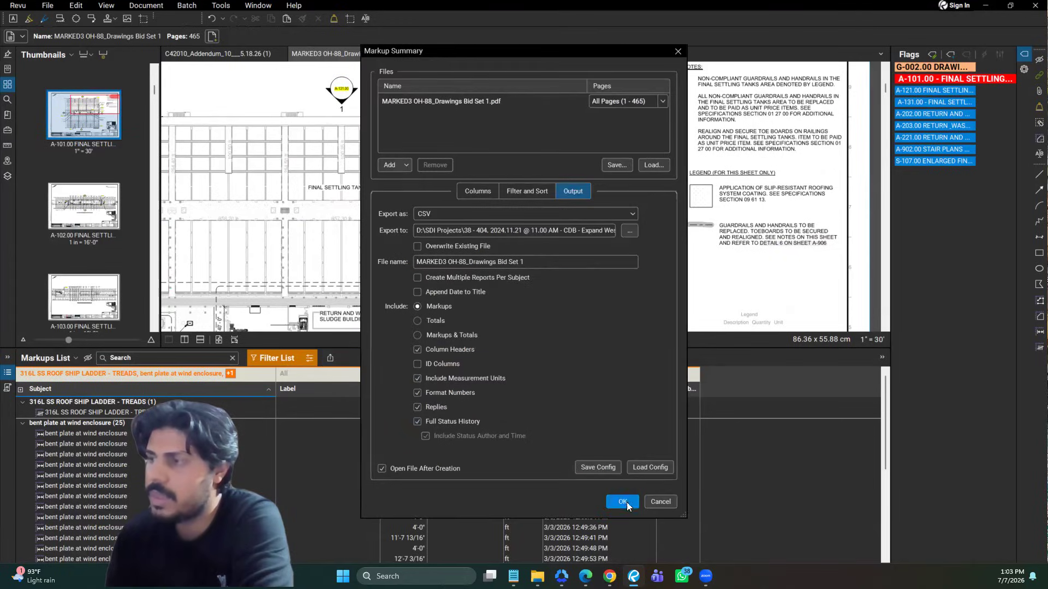
left_click(626, 501)
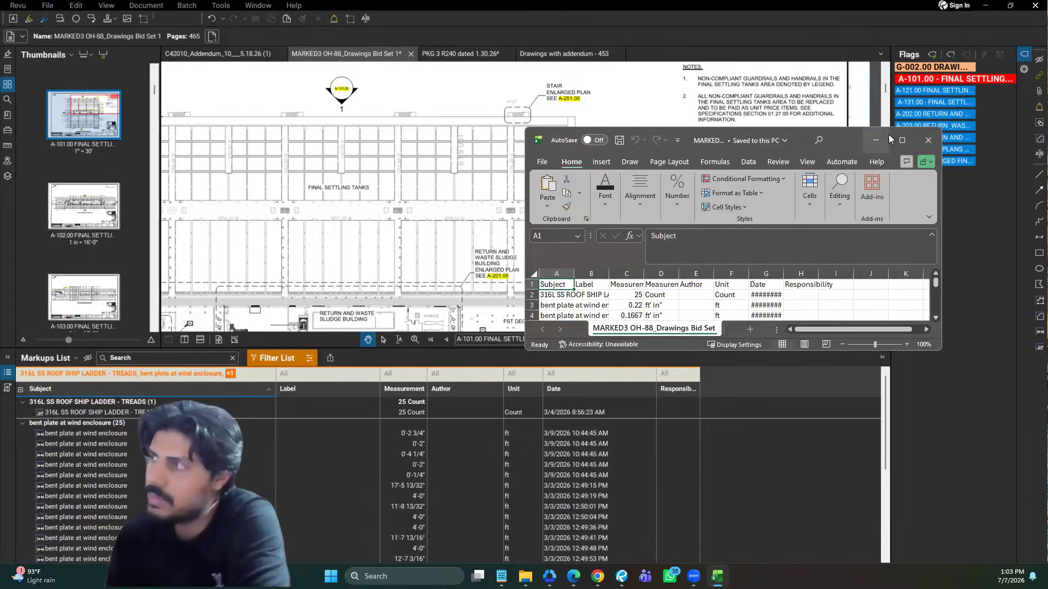
- Maximize the exported spreadsheet and fit all its column widths to their contents
left_click(901, 140)
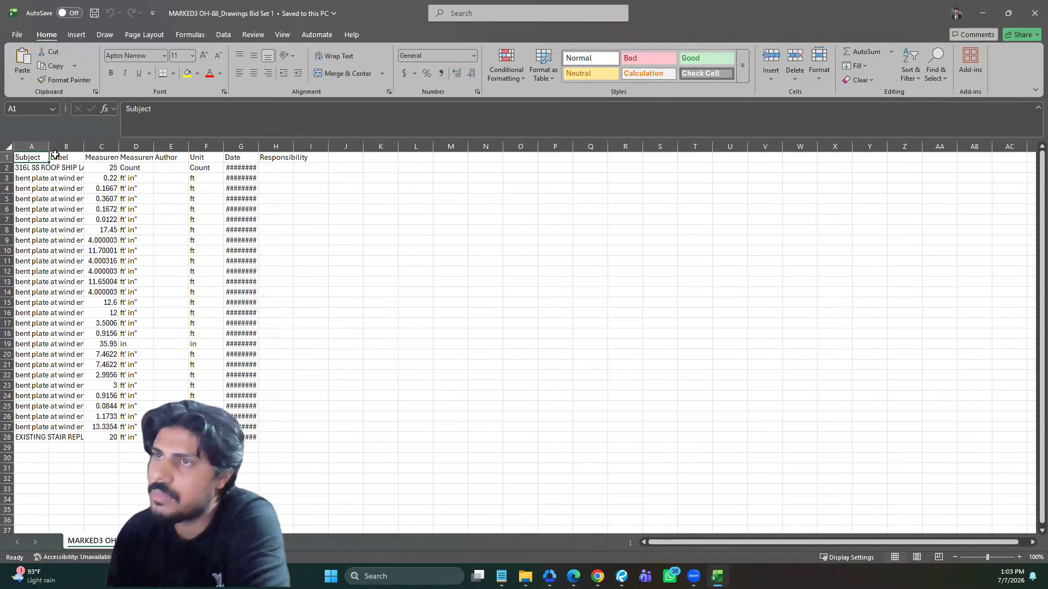
left_click(10, 148)
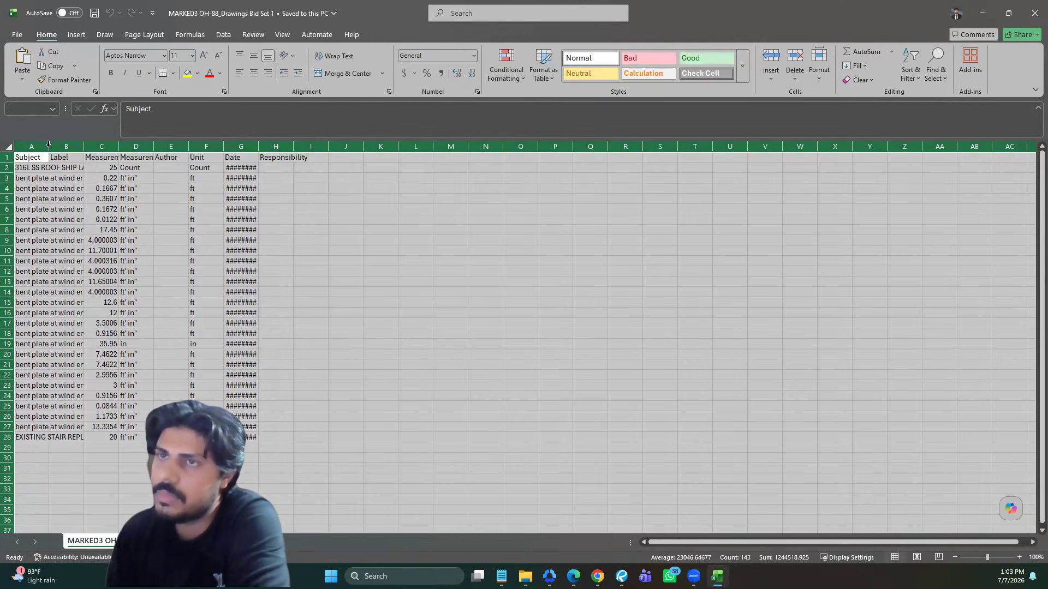
double_click(49, 147)
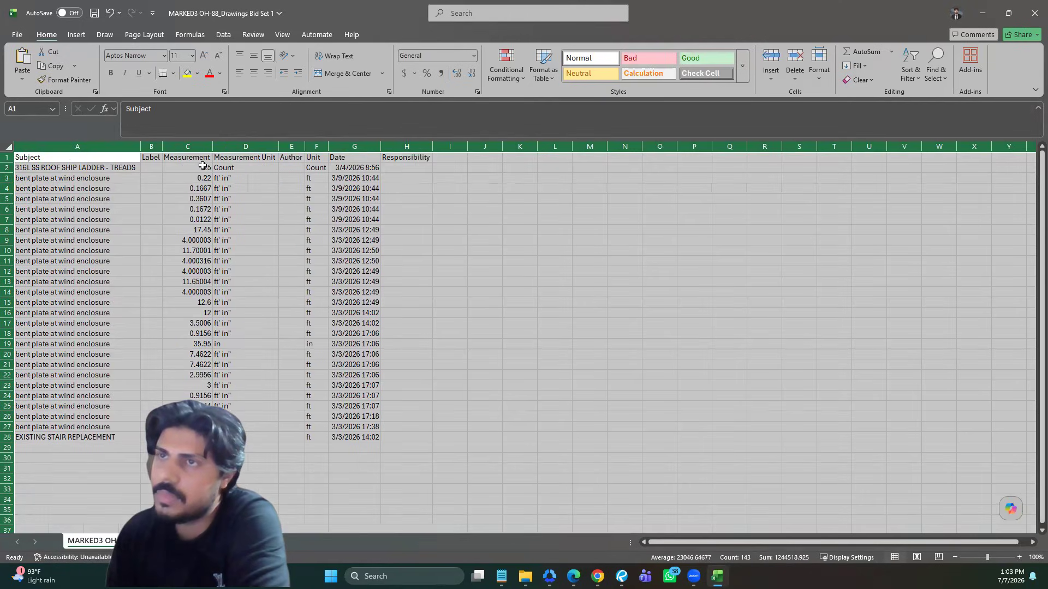
- Delete the Label column and the Author, Unit, Date and Responsibility columns from the exported sheet
left_click(151, 143)
left_click(795, 60)
left_click(164, 250)
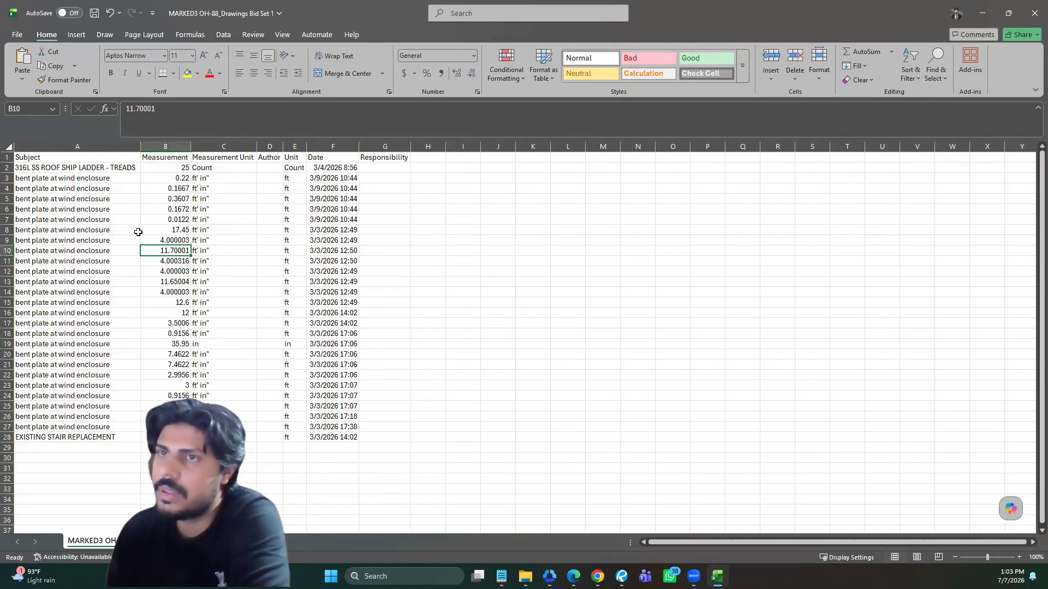
left_click_drag(268, 147, 389, 147)
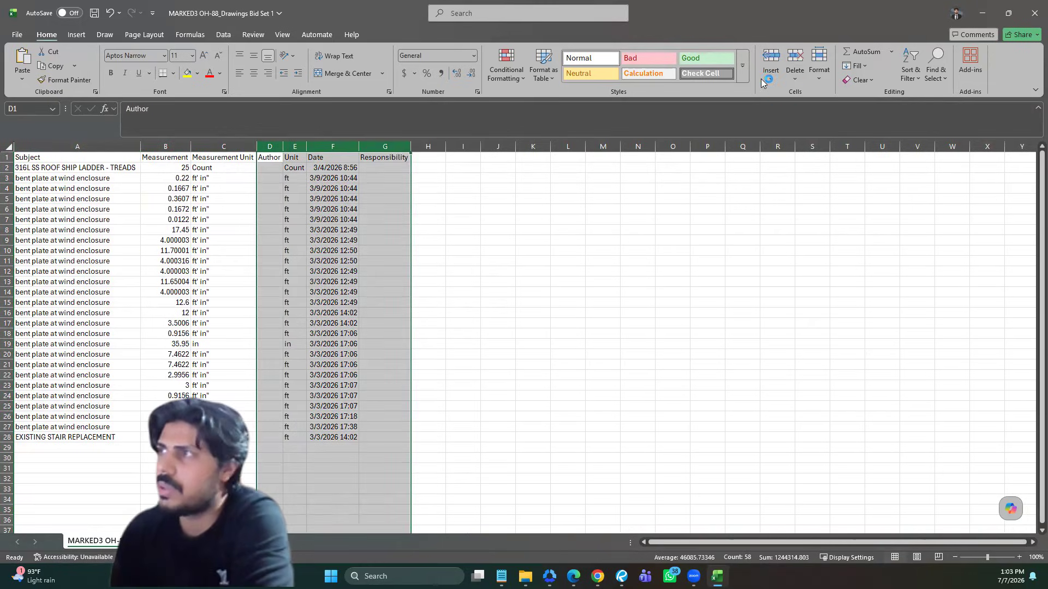
left_click(794, 60)
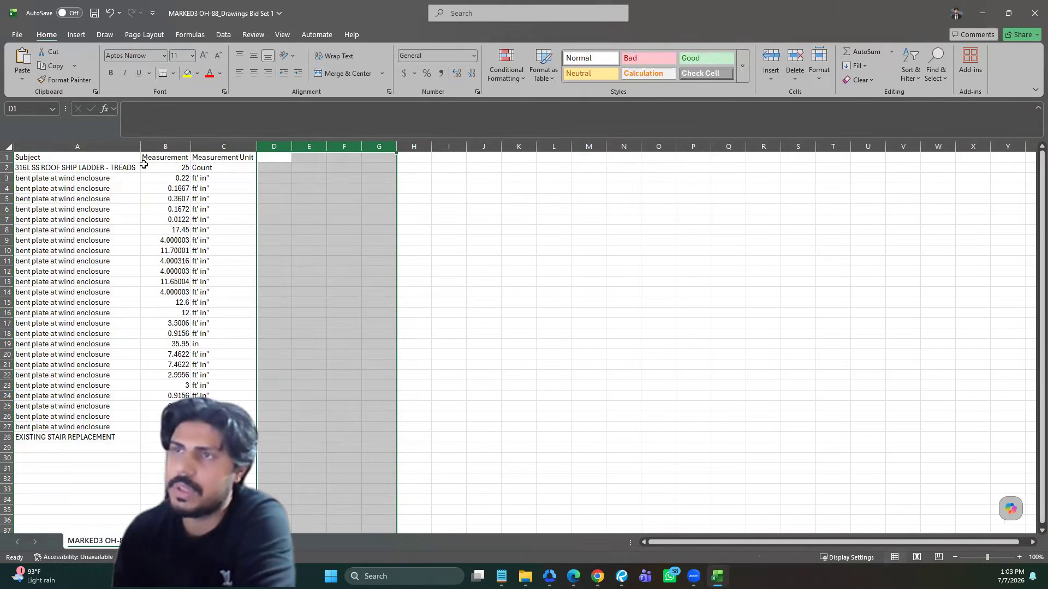
- Select the subject, measurement and unit data in A2:C28, and close the Excel workbook
left_click_drag(143, 164, 230, 428)
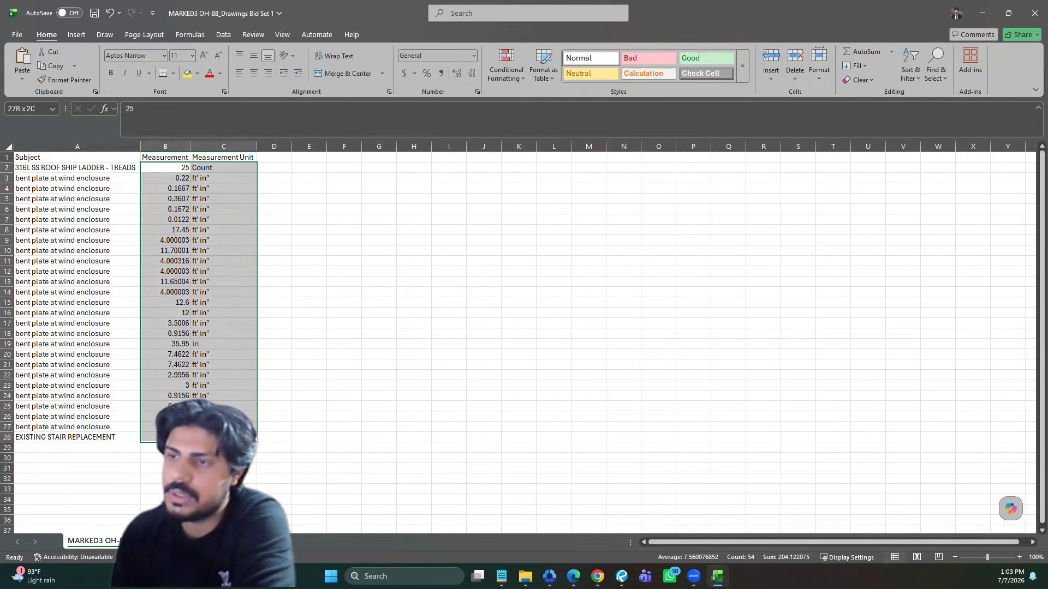
left_click_drag(53, 168, 218, 437)
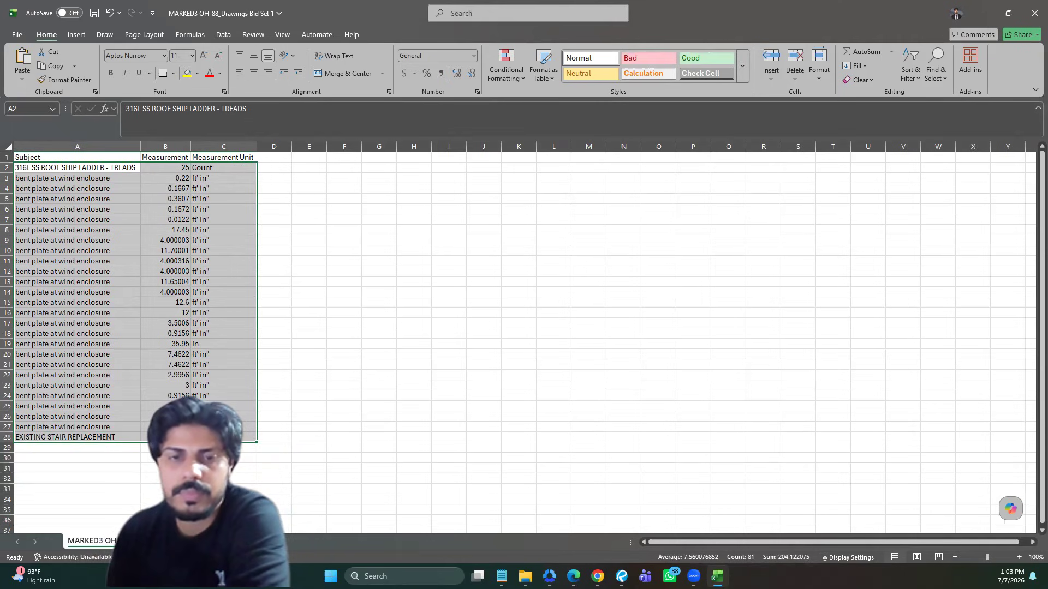
left_click(1034, 13)
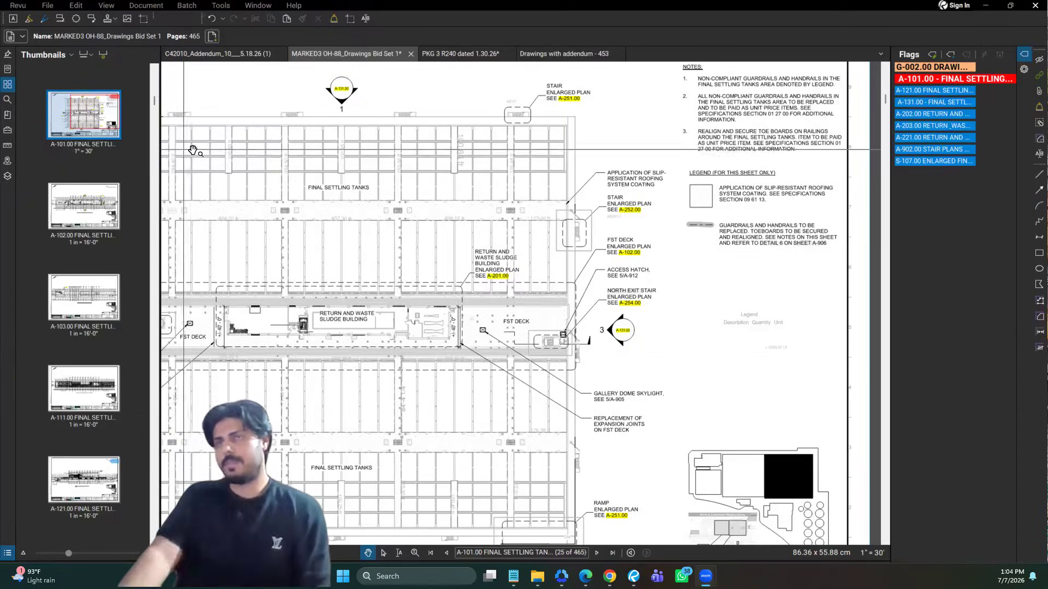
- Open the text search for the drawing set and review where it can search, keeping Current Document as the scope
left_click_drag(192, 150, 354, 195)
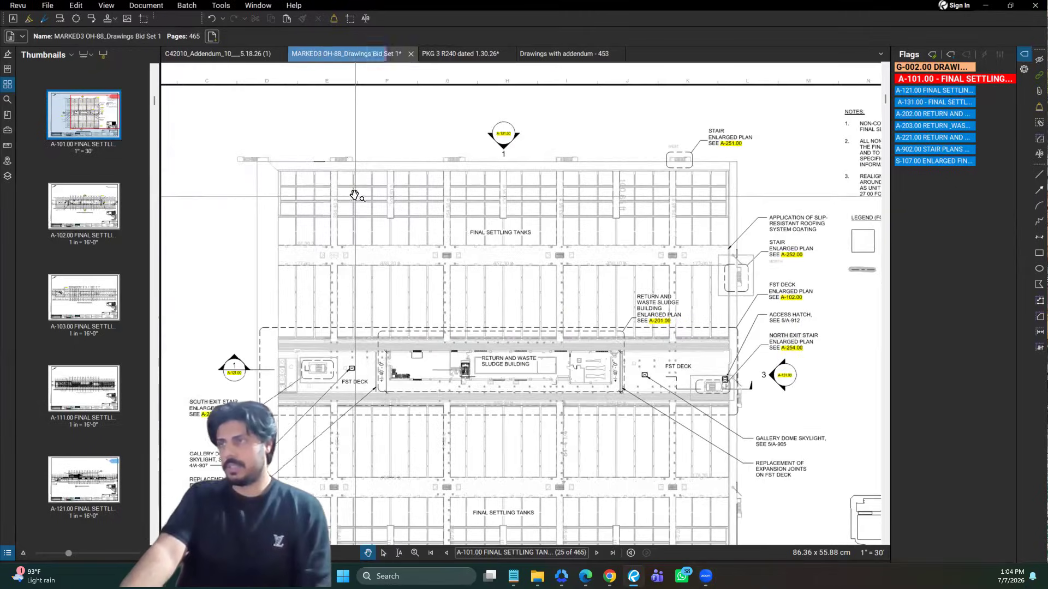
left_click(8, 100)
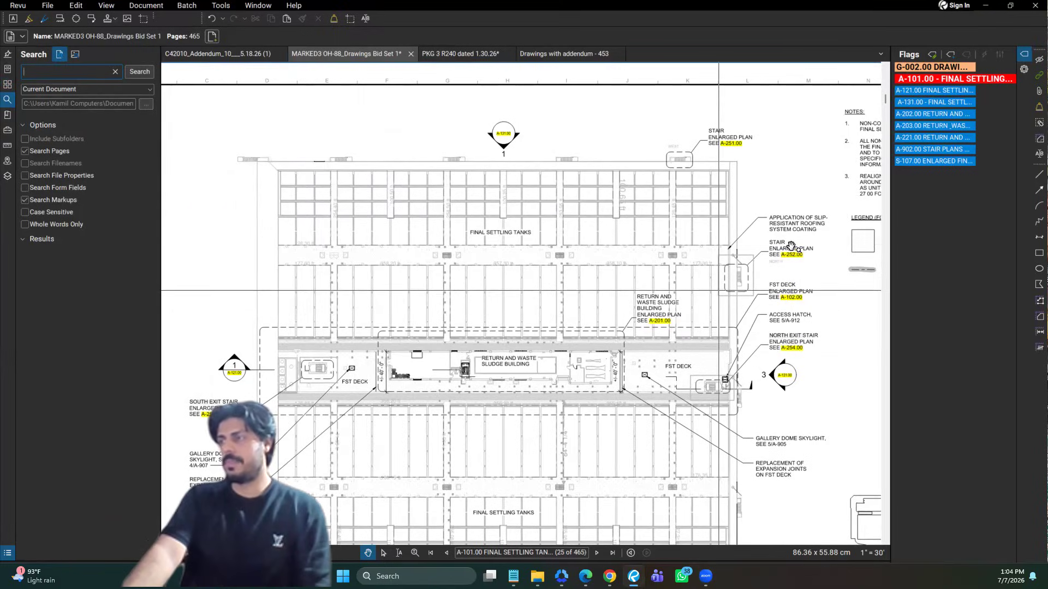
scroll(792, 241, "up", 1)
scroll(793, 241, "up", 1)
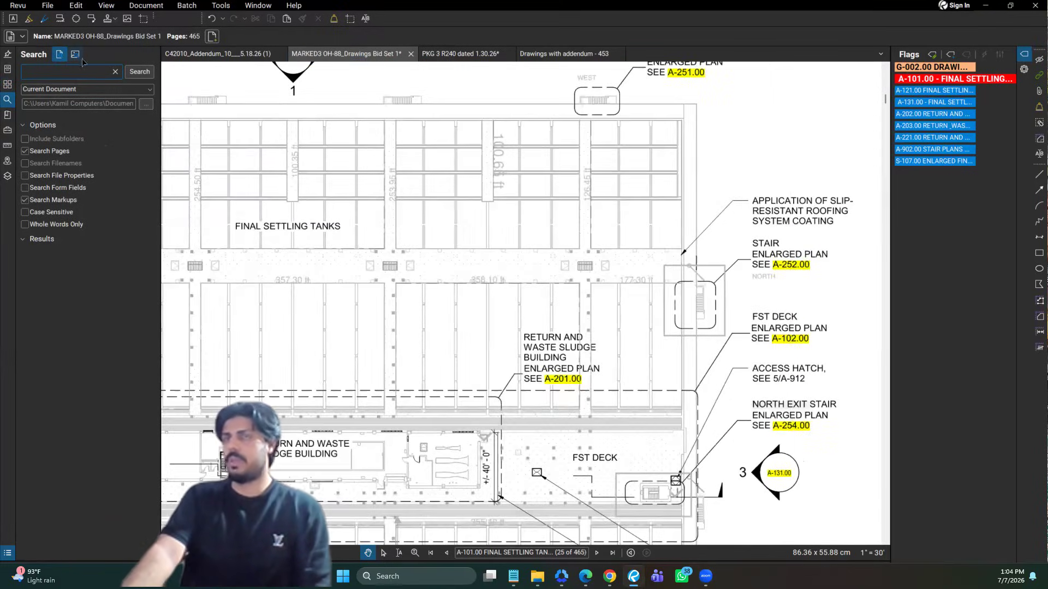
left_click(77, 91)
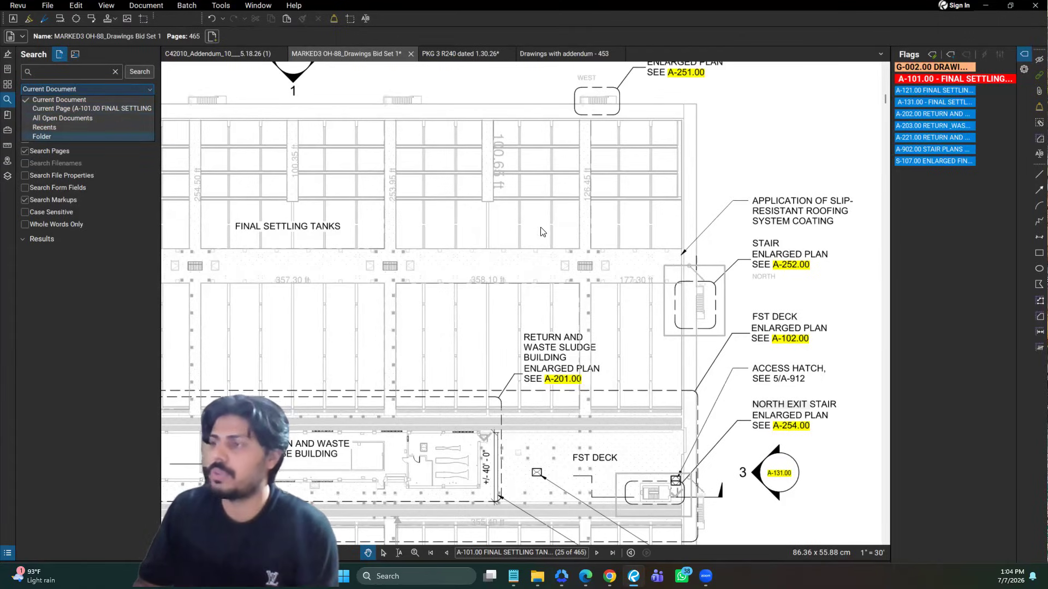
left_click(66, 138)
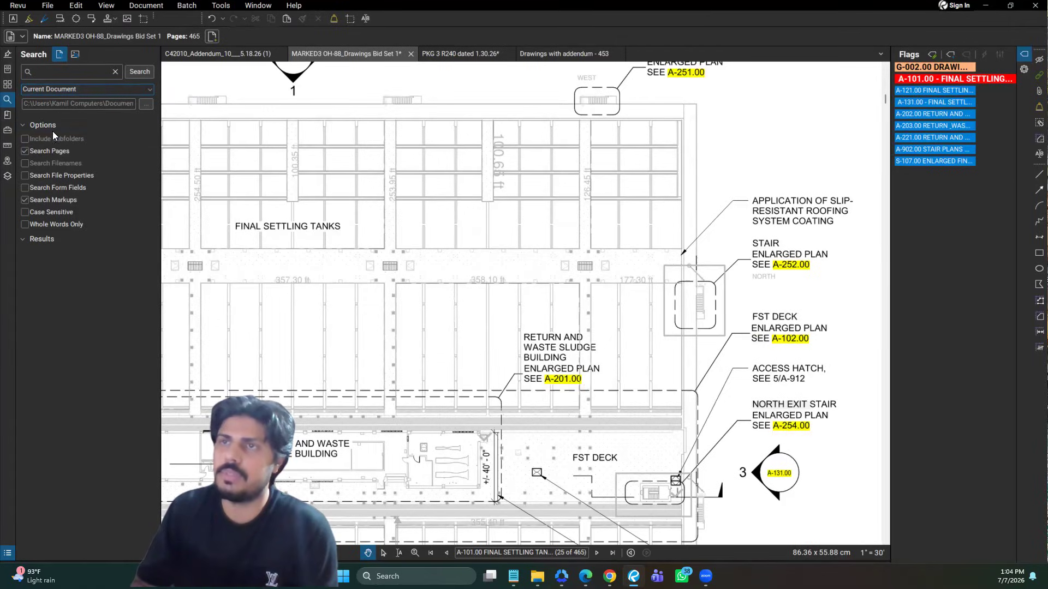
left_click(76, 89)
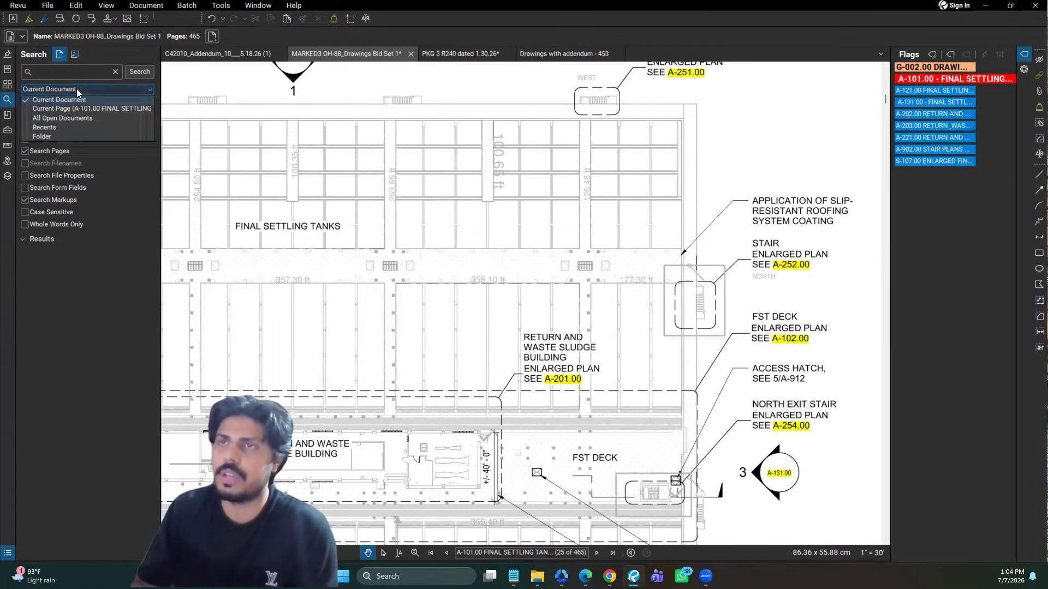
left_click(205, 135)
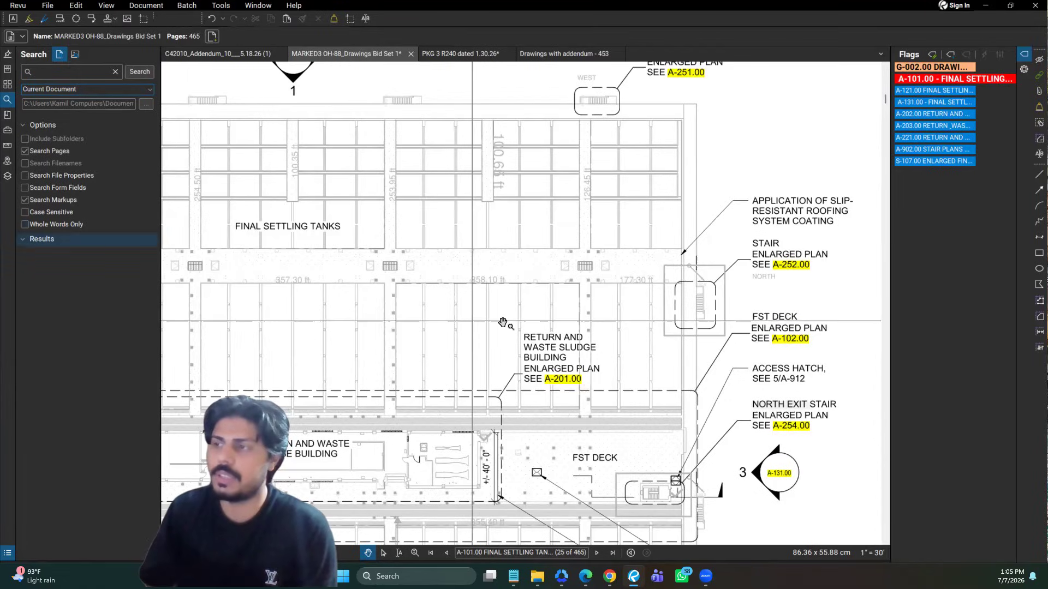
key("g")
left_click_drag(520, 328, 605, 390)
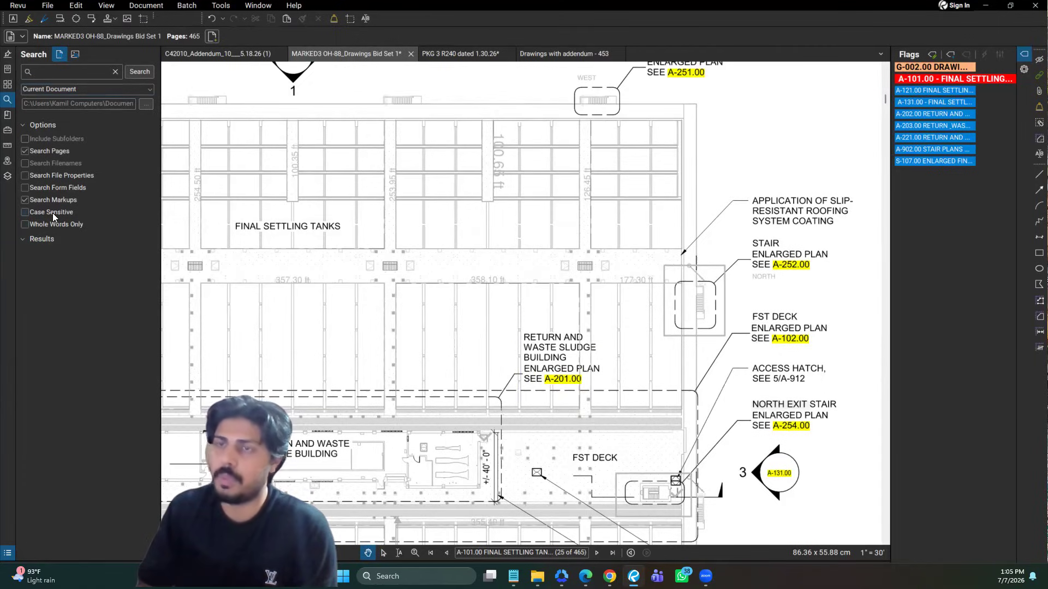
left_click(68, 72)
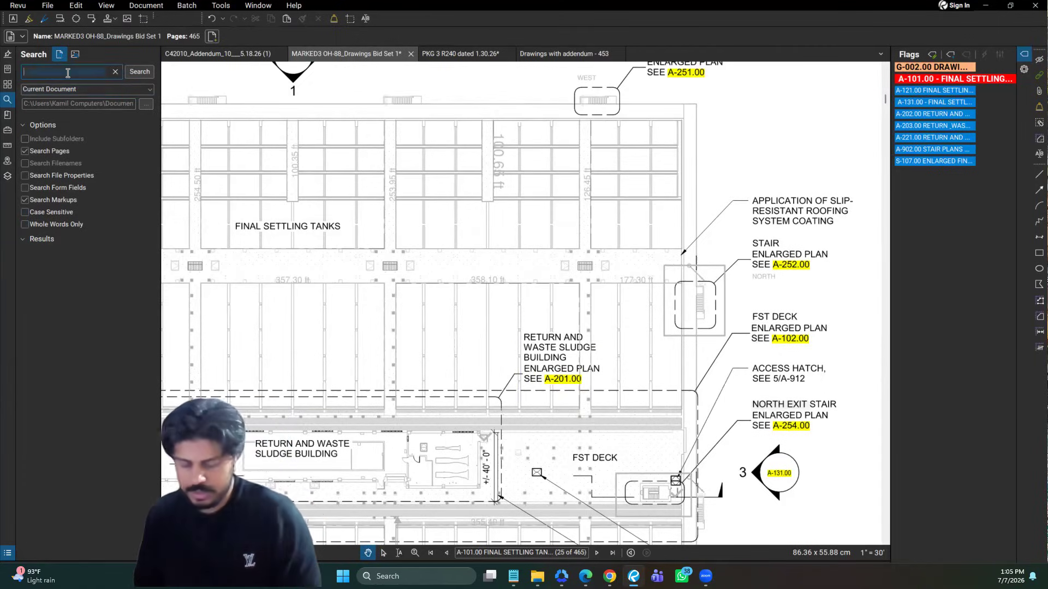
type("RE")
key("BackSpace")
key("BackSpace")
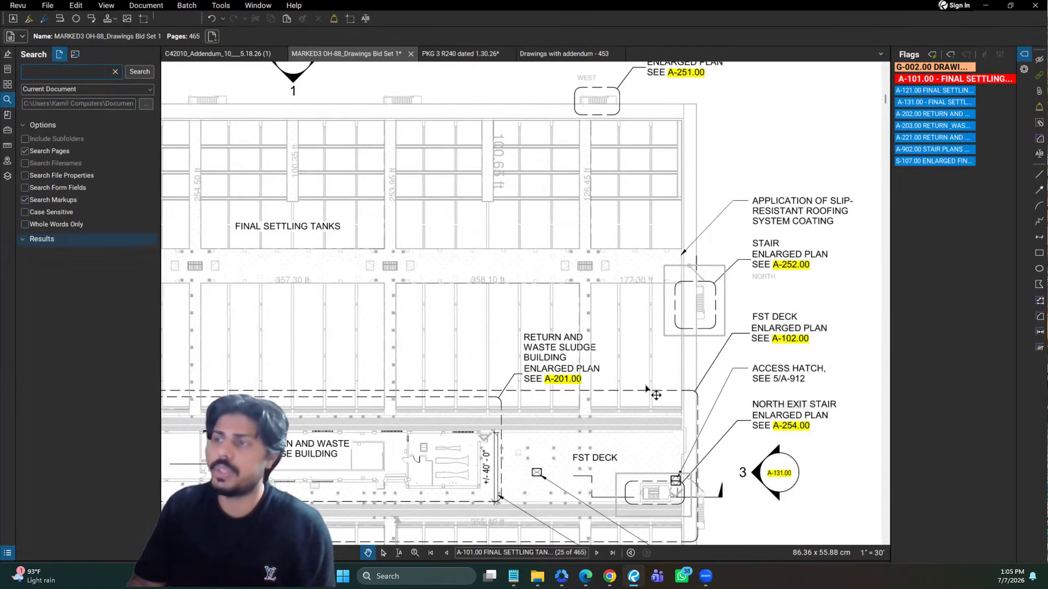
- Search only the current page for "Ret" and go to the second result
left_click(76, 72)
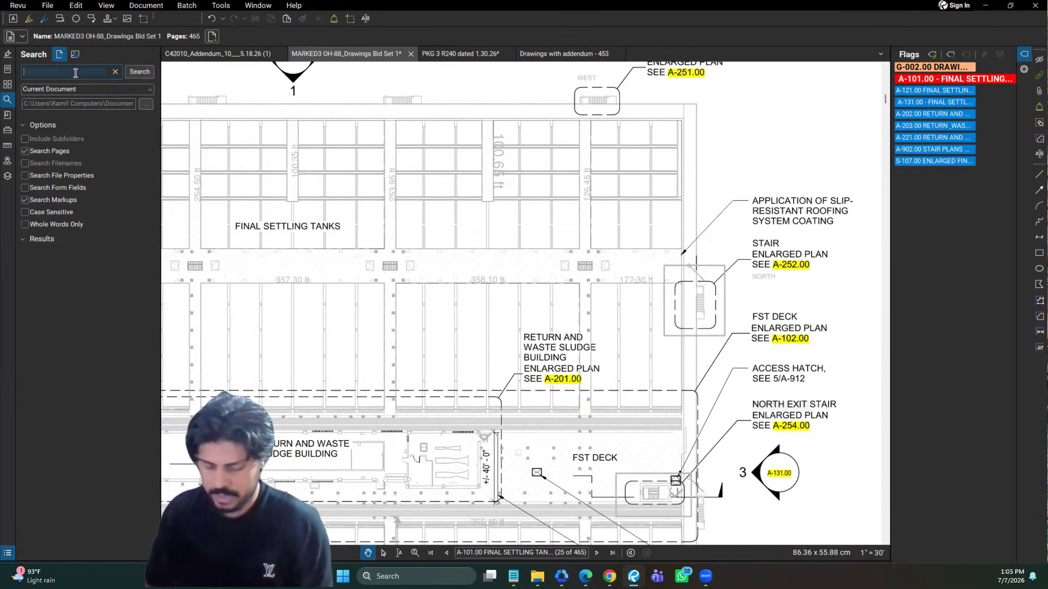
type("Ret")
left_click(83, 87)
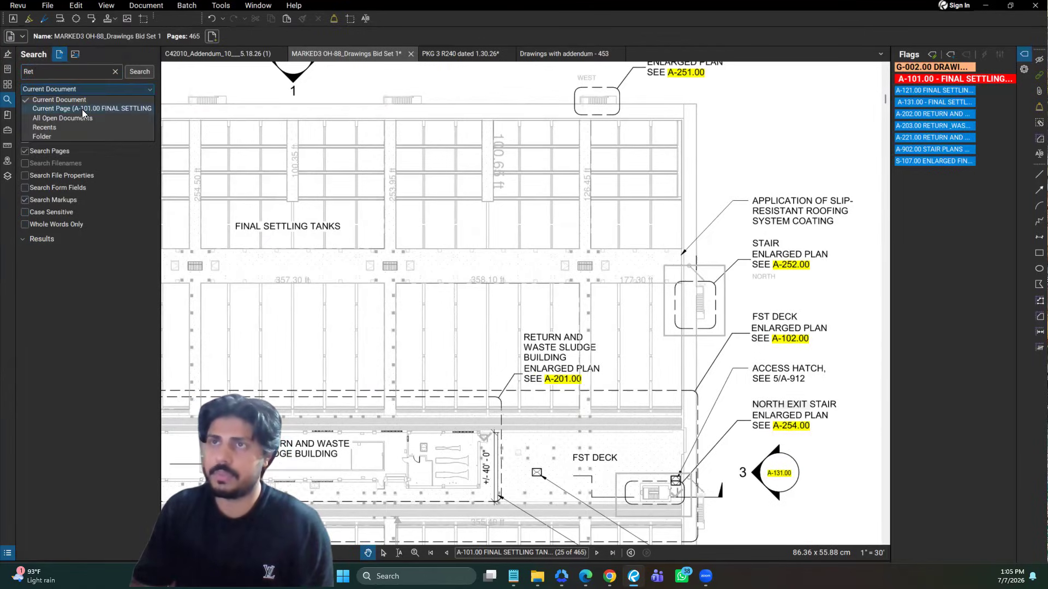
left_click(82, 109)
left_click(143, 72)
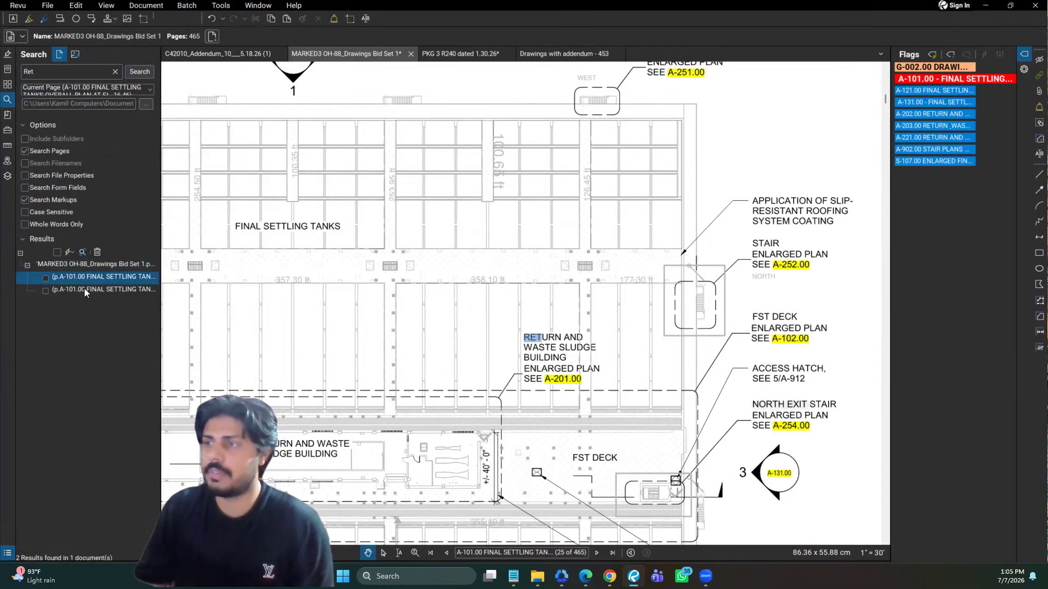
left_click(84, 289)
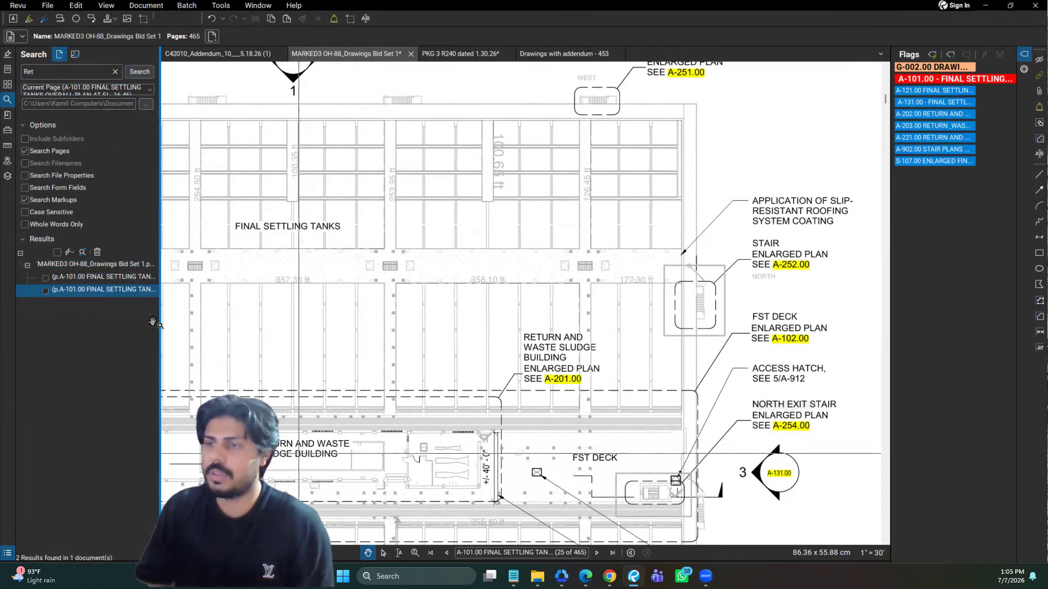
- Restrict the search to whole words, search the current page for "Return", and visit each result on the plan
left_click(131, 78)
right_click(579, 360)
double_click(56, 75)
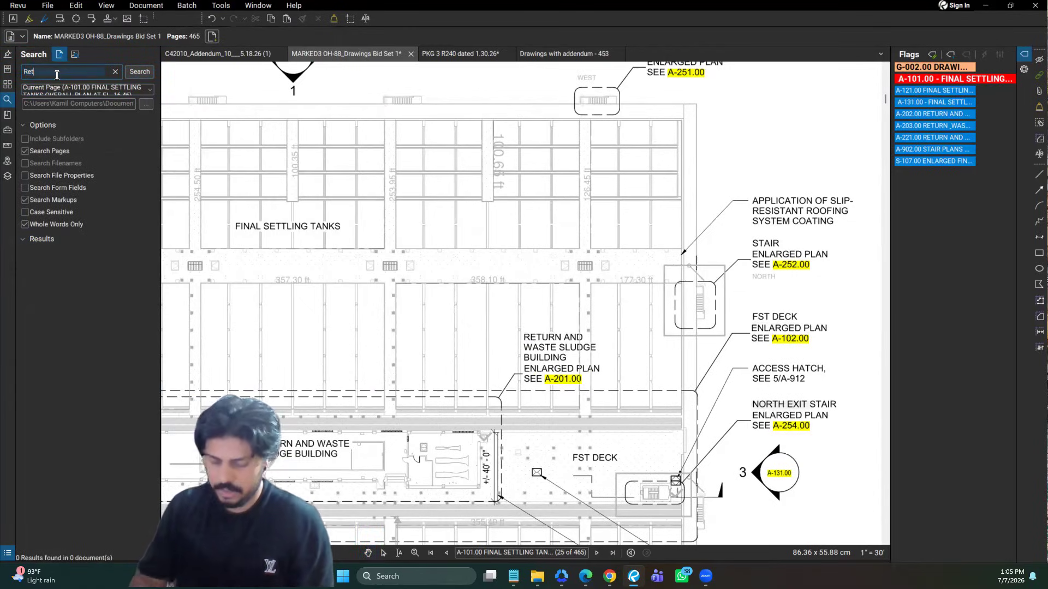
type("Return")
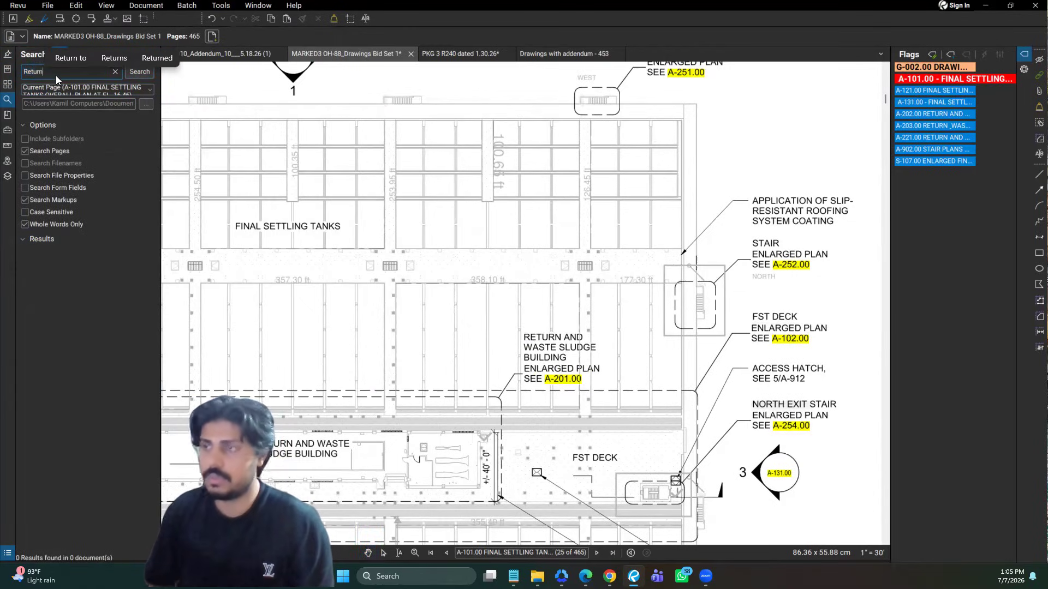
left_click(144, 77)
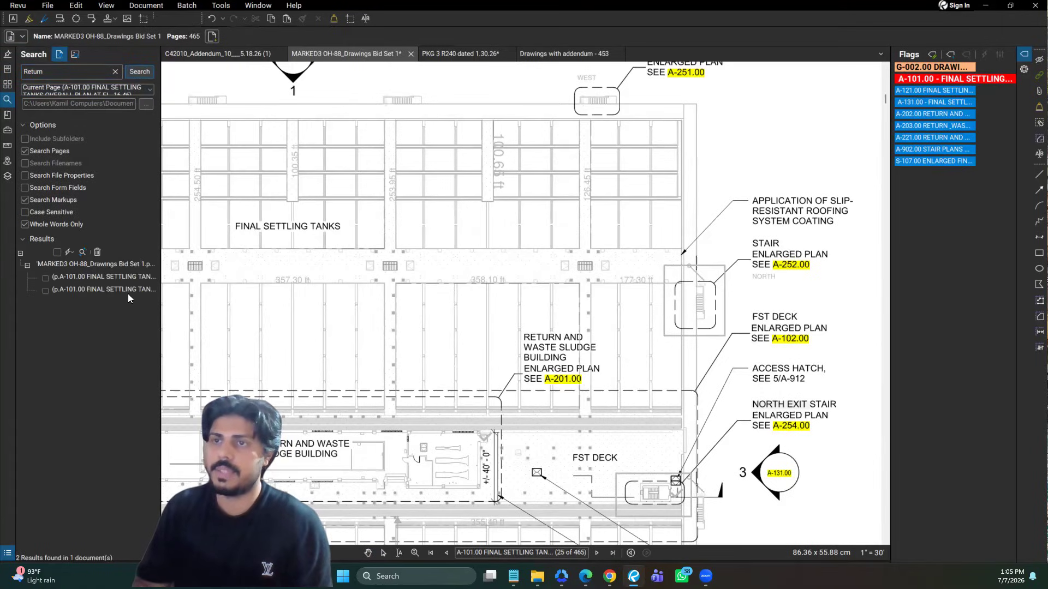
left_click(118, 277)
left_click(115, 290)
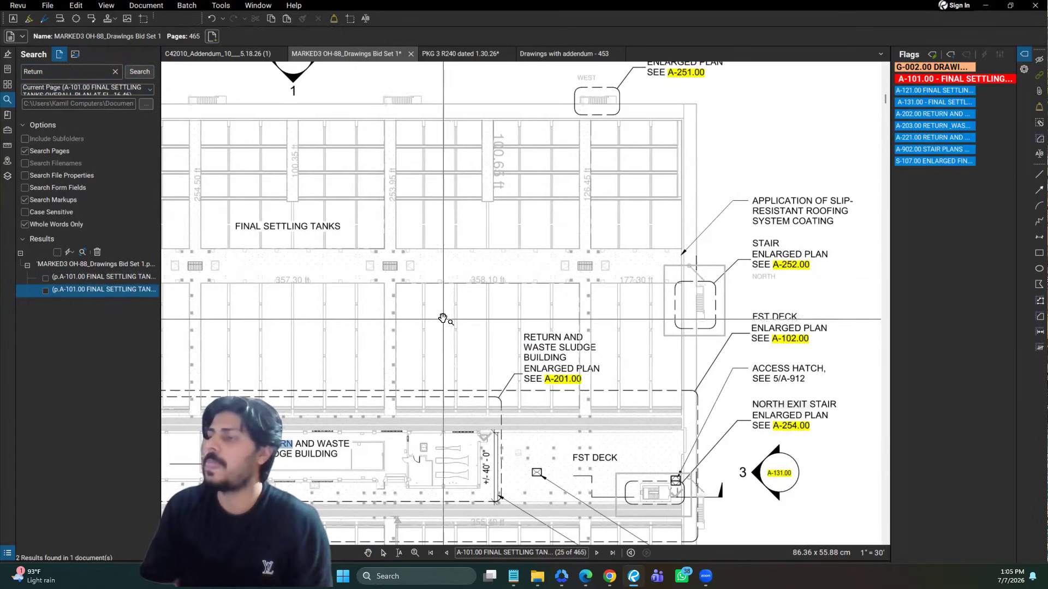
- Turn off whole-word matching and search the current page for "2"
scroll(477, 300, "down", 3)
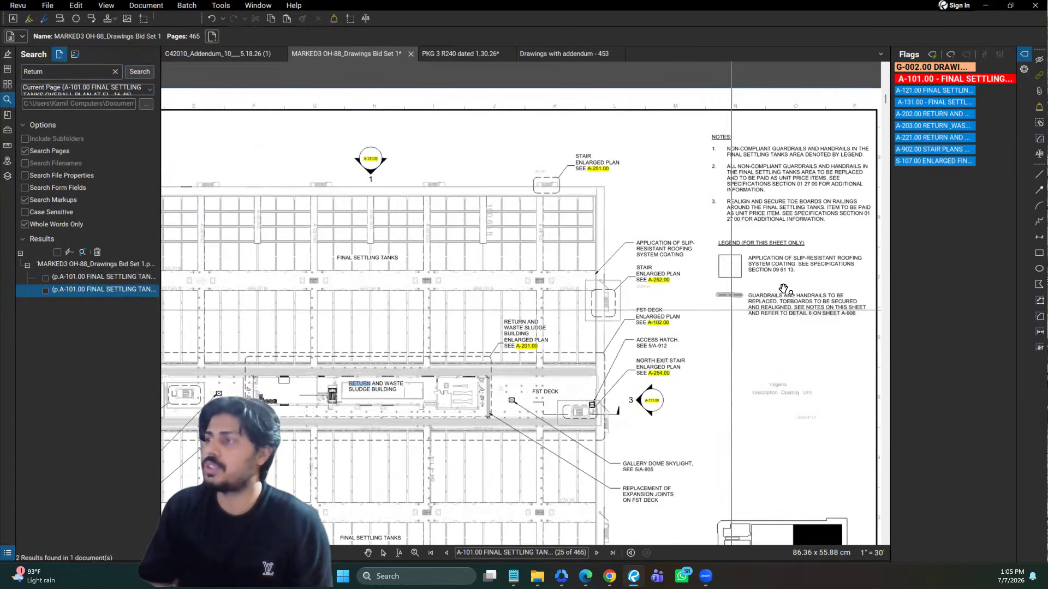
scroll(747, 132, "up", 3)
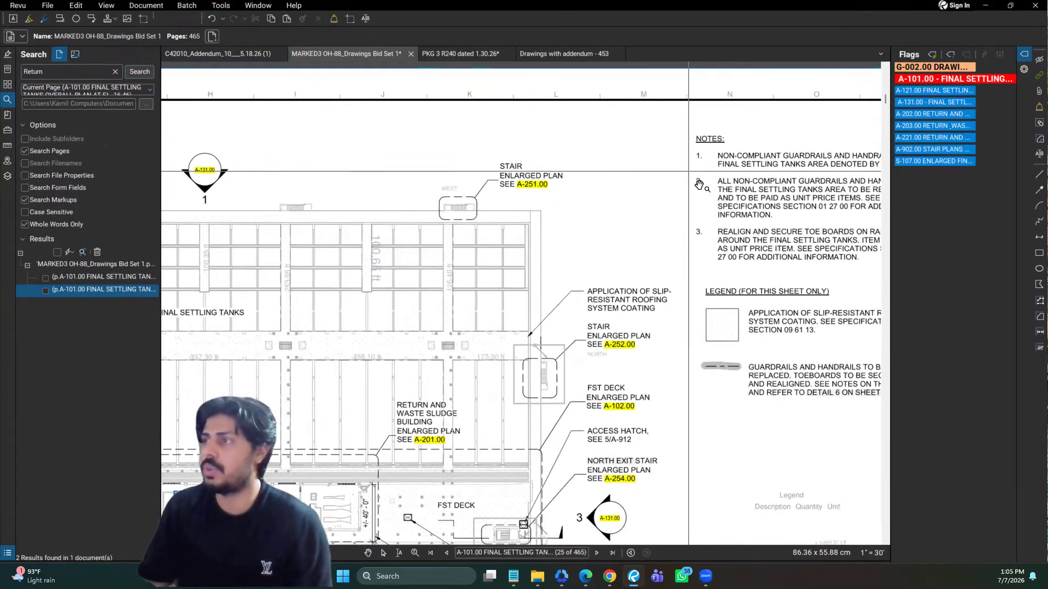
right_click(716, 200)
double_click(79, 72)
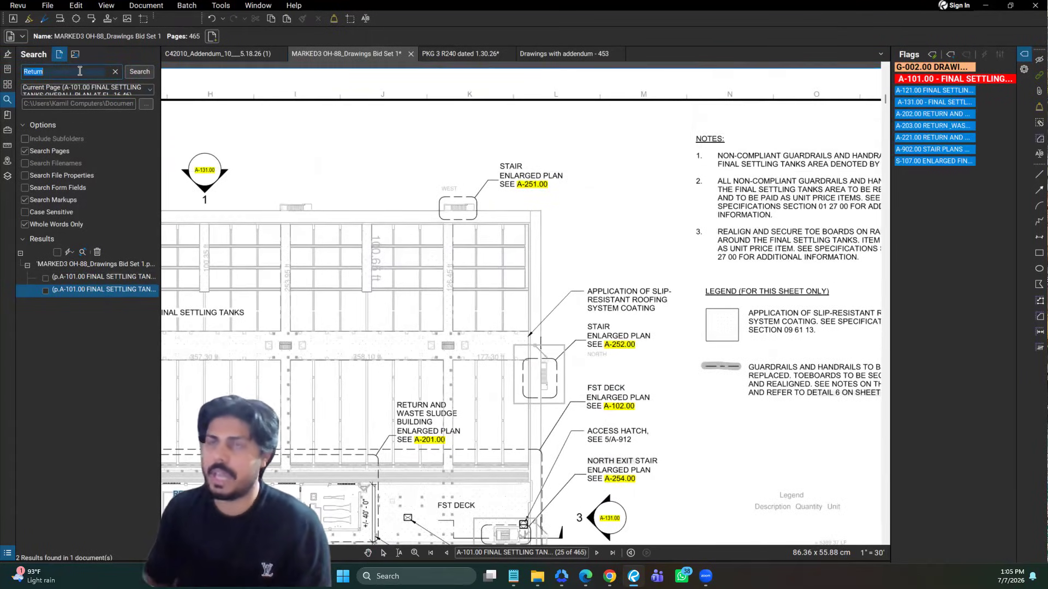
type("2")
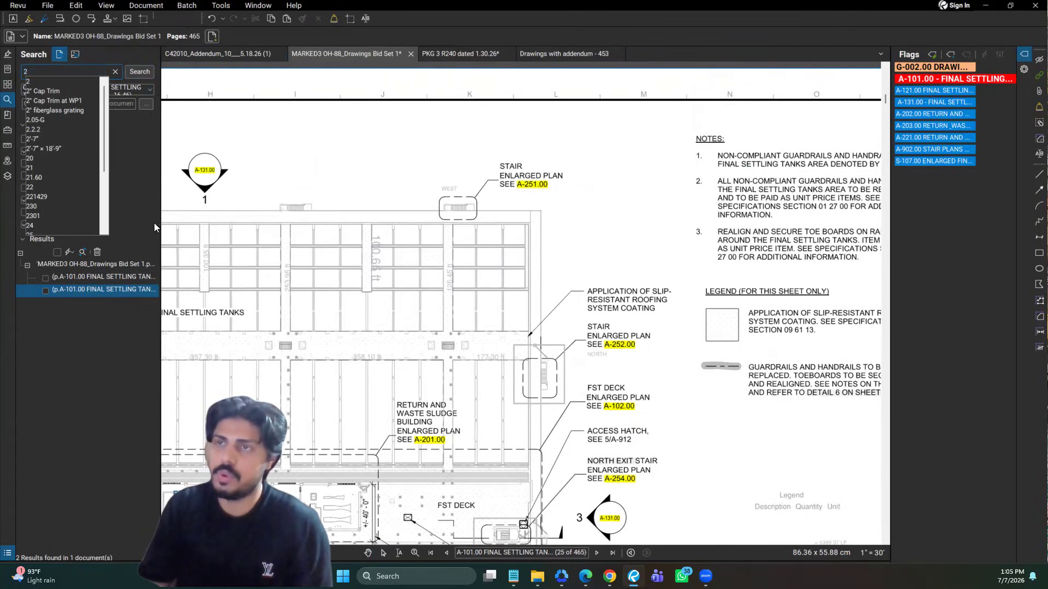
key("Return")
left_click(140, 71)
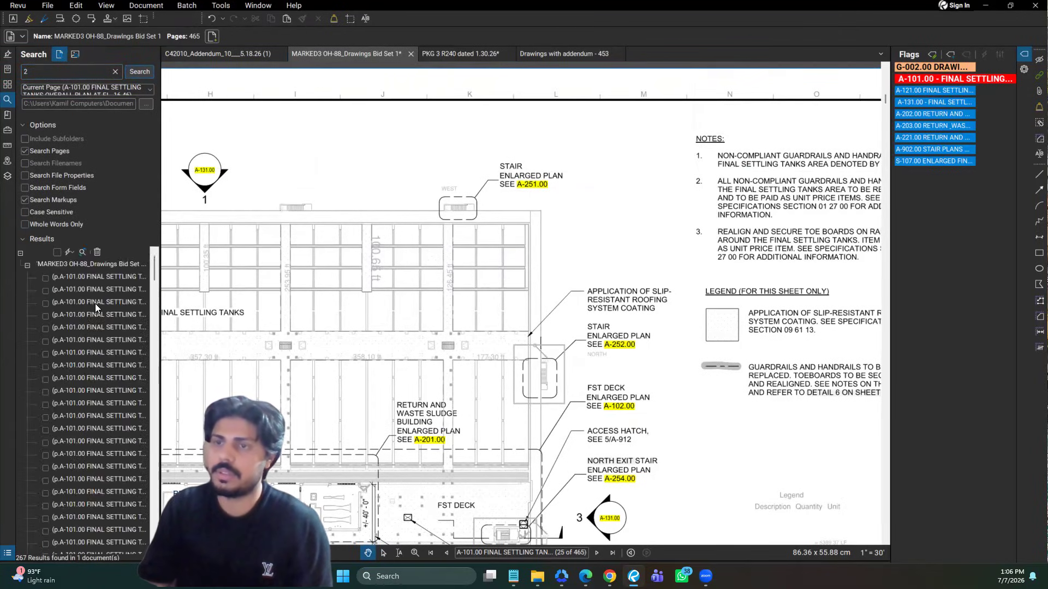
- Go to a measurement markup further down the search results and inspect its 256.40 ft label on the plan
scroll(123, 346, "down", 1)
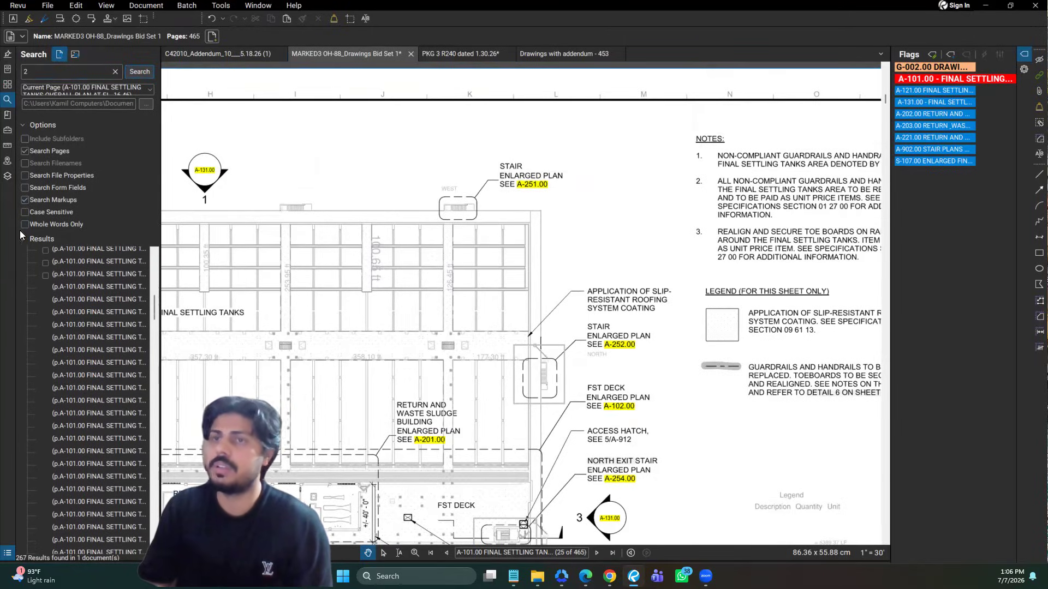
left_click(64, 307)
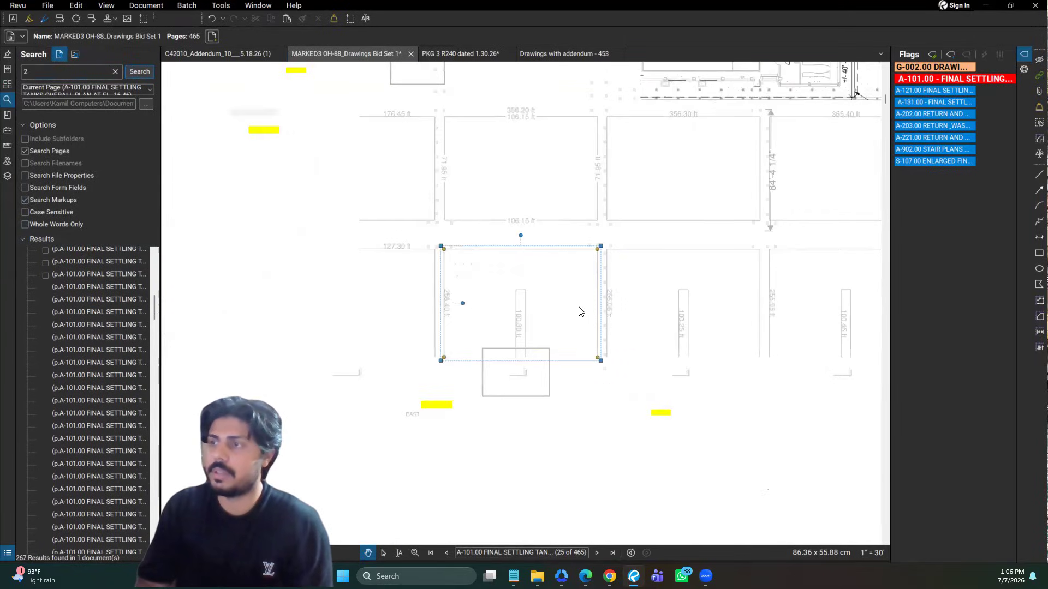
scroll(579, 307, "up", 6)
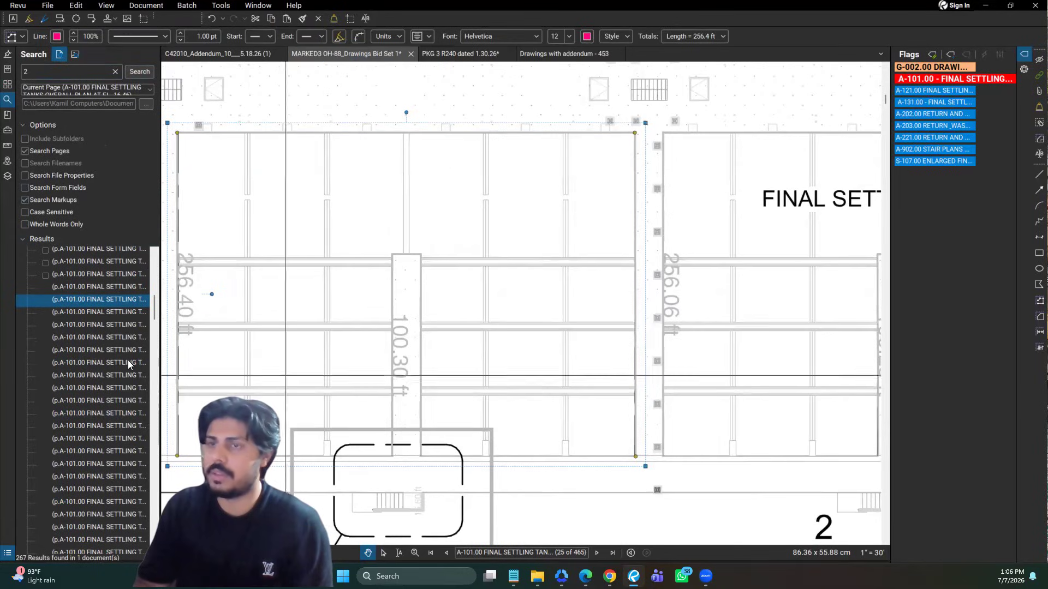
- Go to another measurement result further down, and rerun the current-page search for "2" with whole-word matching on
left_click(127, 363)
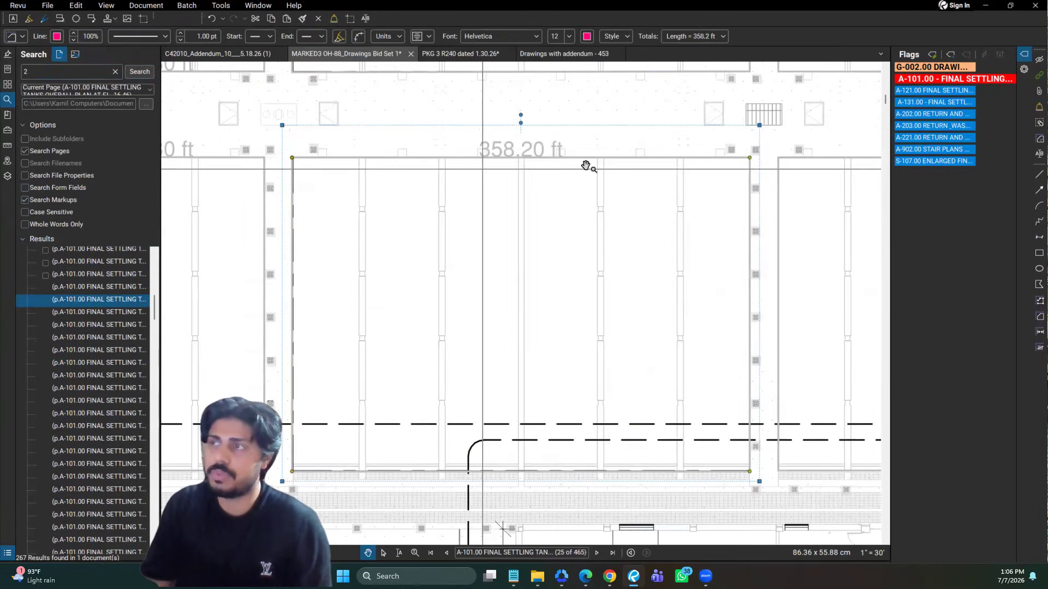
left_click(139, 72)
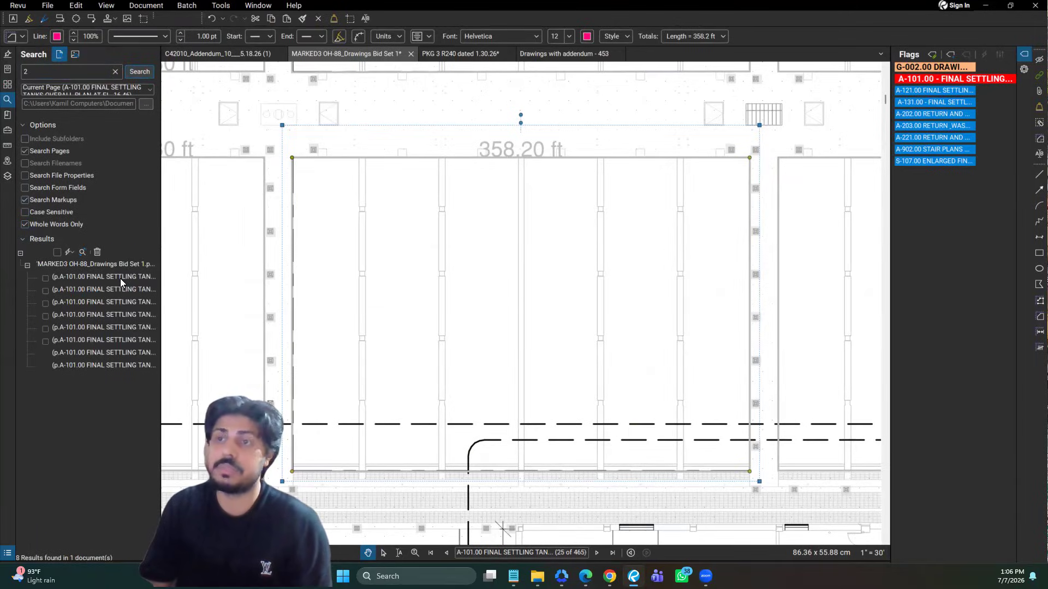
- Visit the first six whole-word results for "2" in turn and examine the numbered note on the sheet
left_click(119, 279)
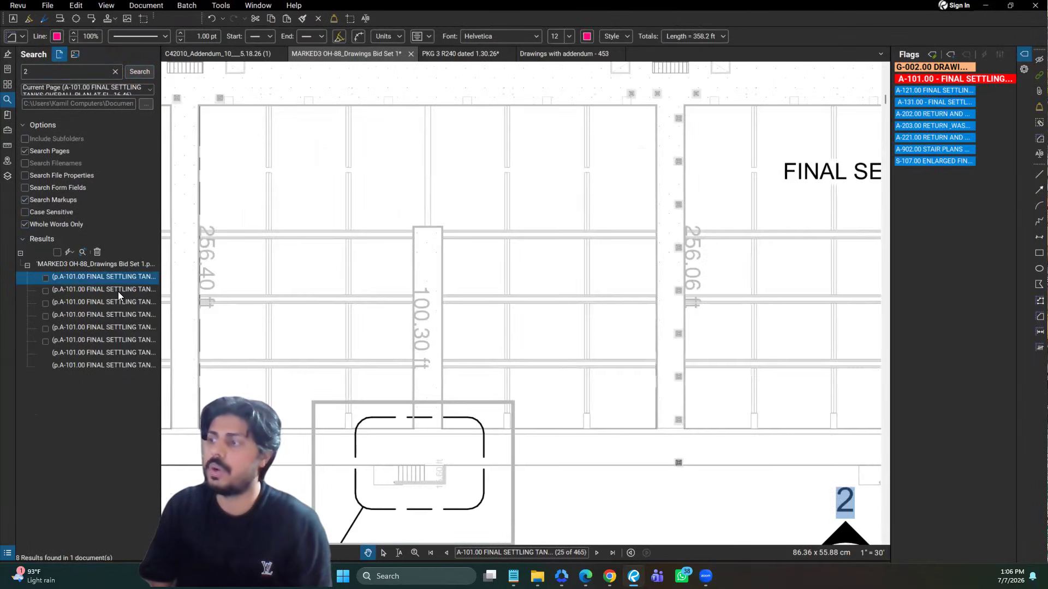
left_click(117, 292)
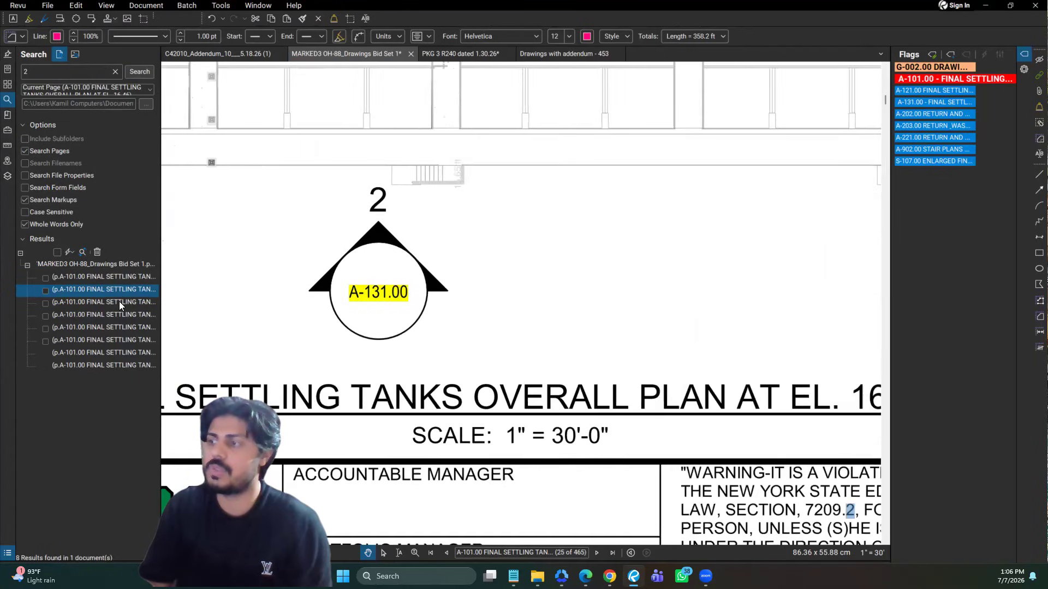
left_click(119, 301)
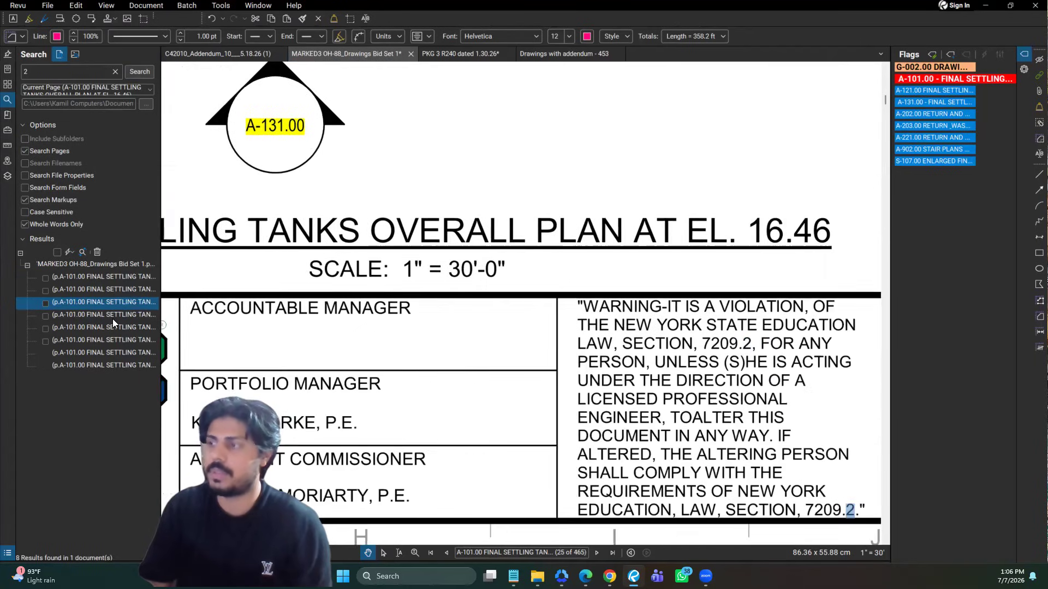
key("Down")
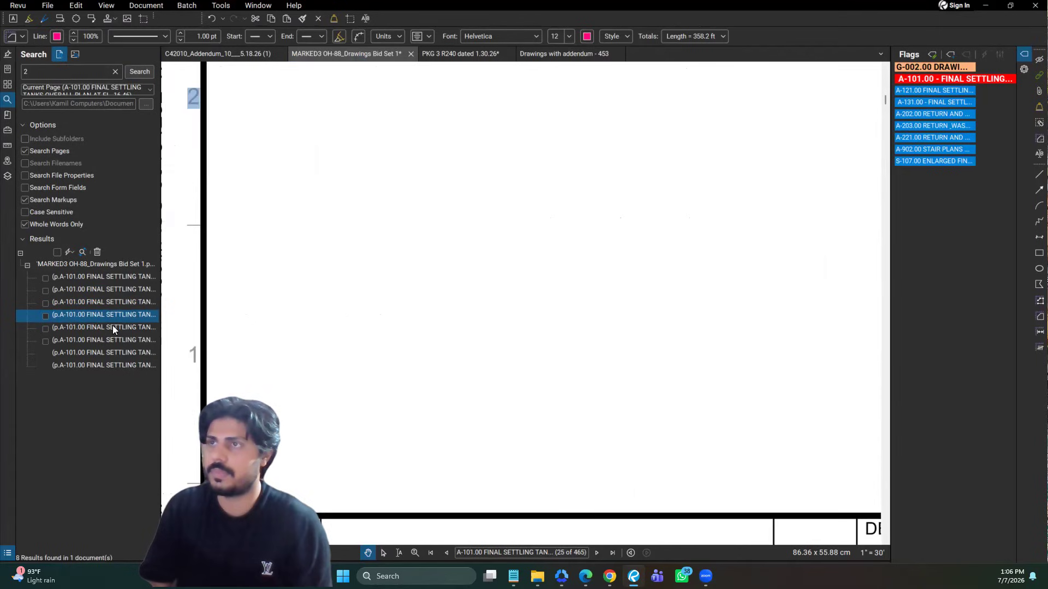
key("Down")
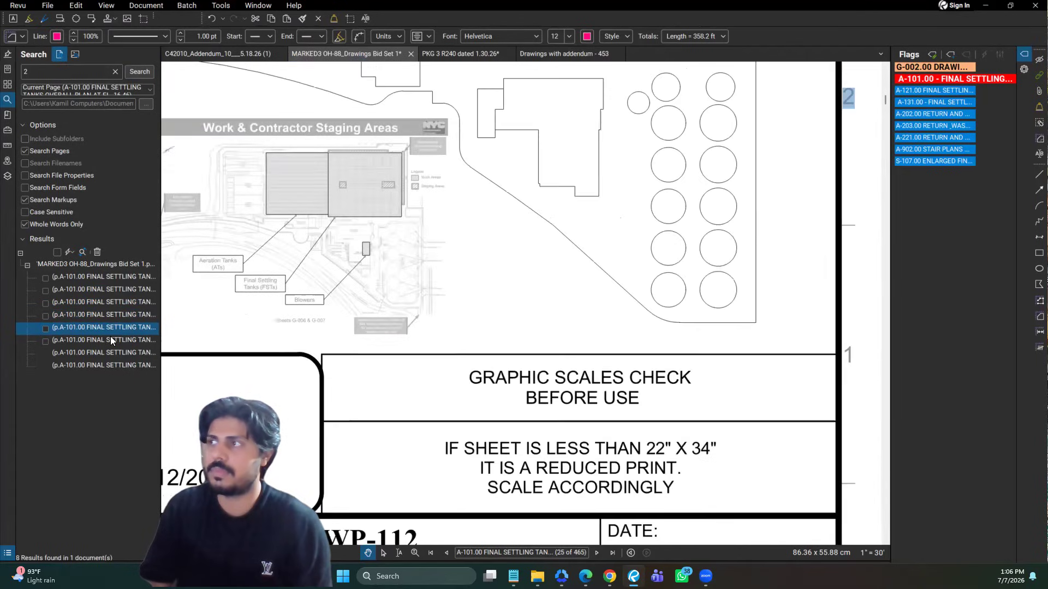
key("Down")
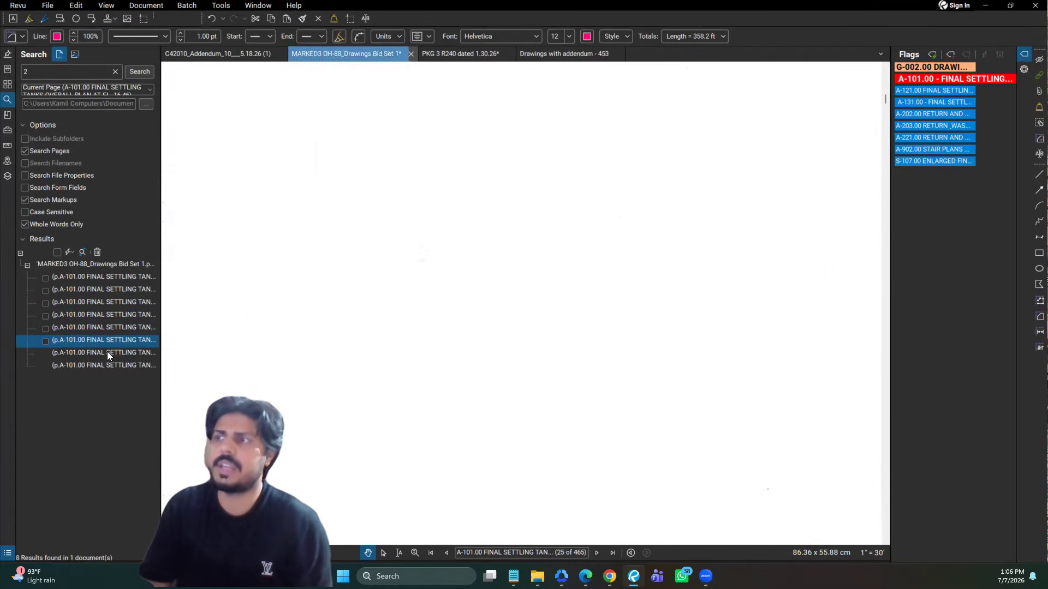
scroll(437, 165, "down", 5)
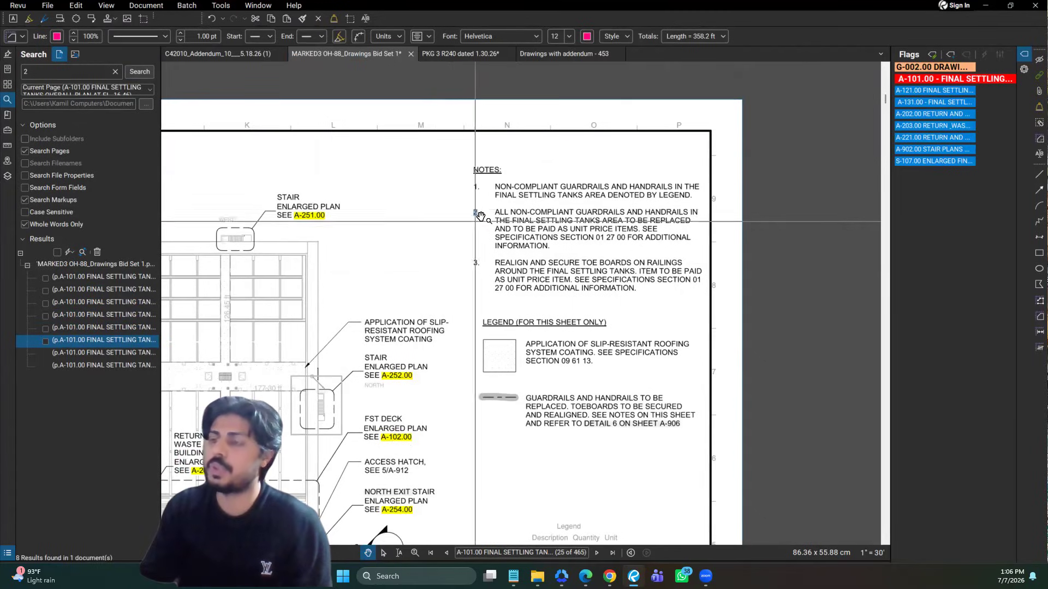
left_click_drag(546, 205, 681, 141)
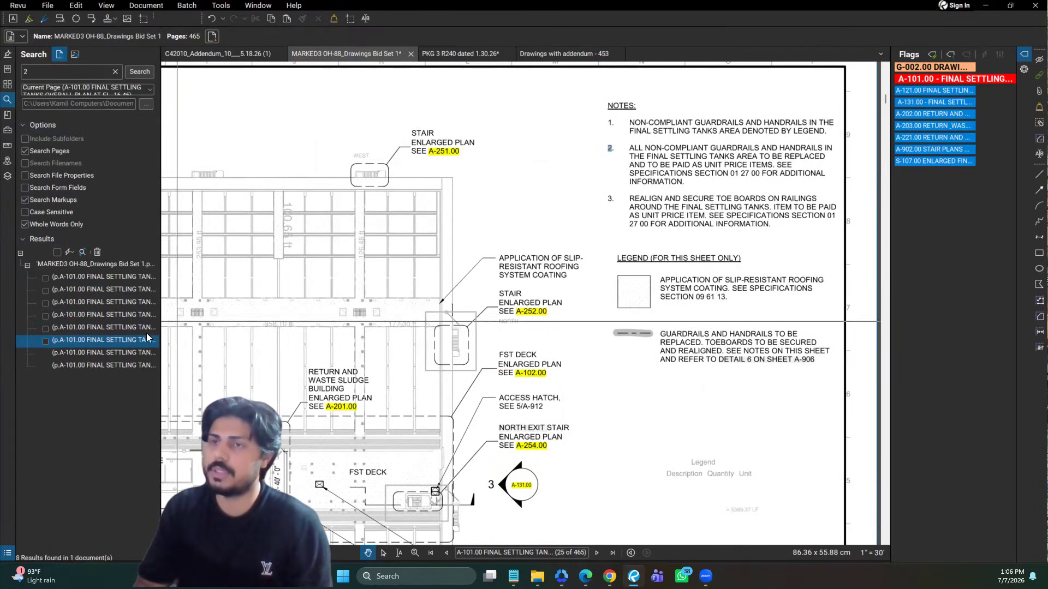
- Visit the last two whole-word results for "2" and look over the settling tanks plan around them
left_click(129, 352)
left_click(128, 364)
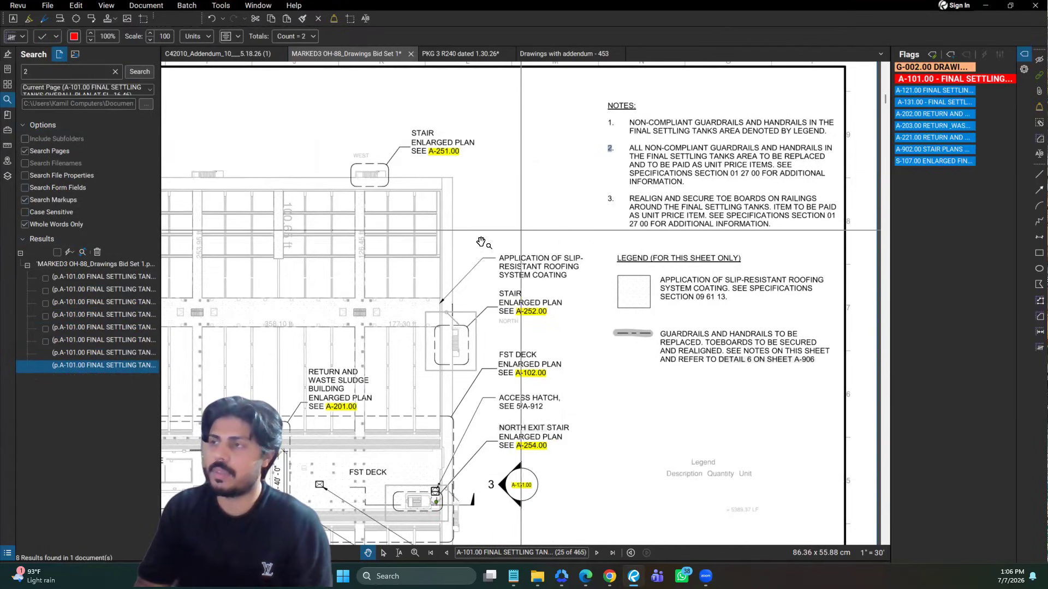
left_click_drag(486, 241, 567, 209)
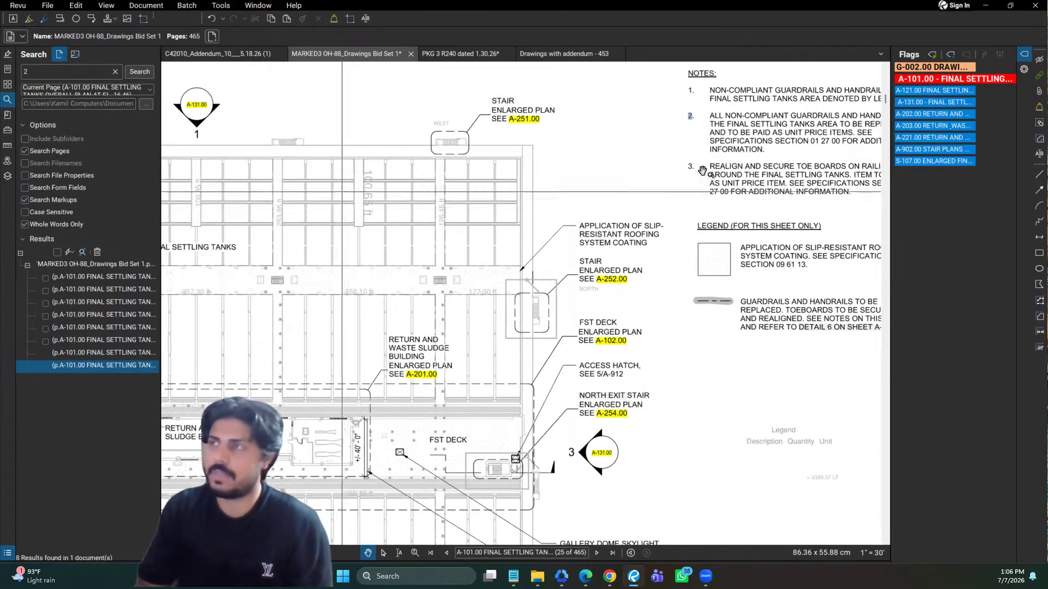
scroll(616, 170, "down", 1)
scroll(616, 170, "down", 1)
left_click_drag(418, 223, 510, 197)
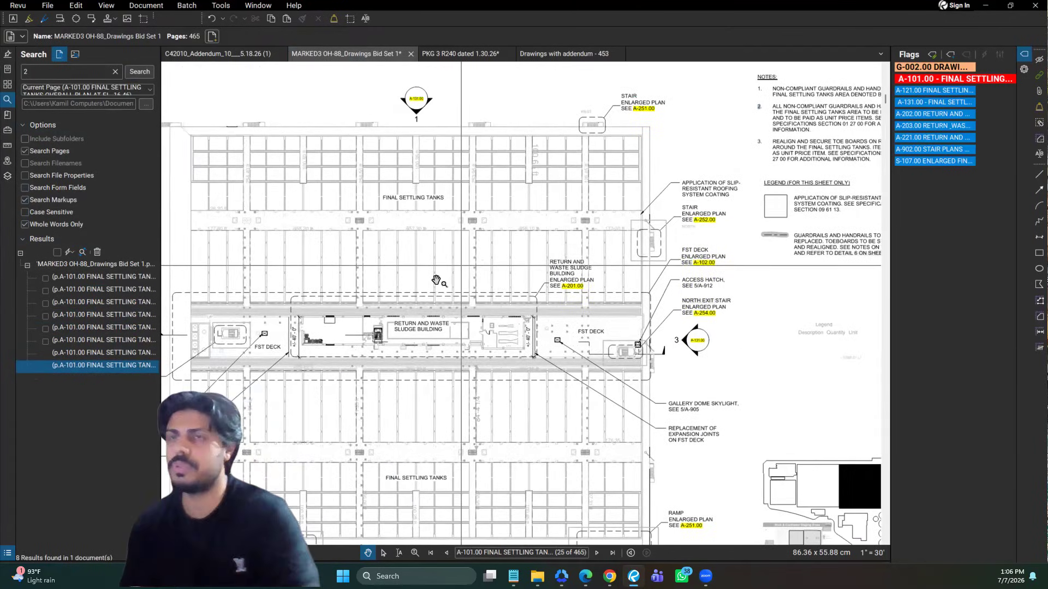
- Turn off whole-word matching, set the search scope to the current document, and search for "guardrail"
left_click(49, 224)
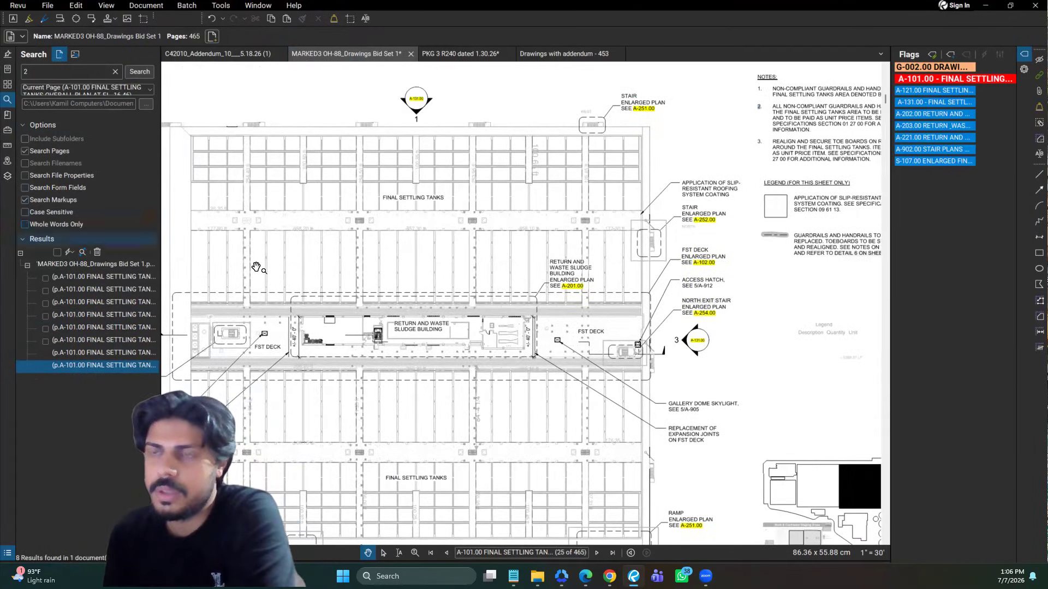
double_click(99, 70)
left_click(102, 87)
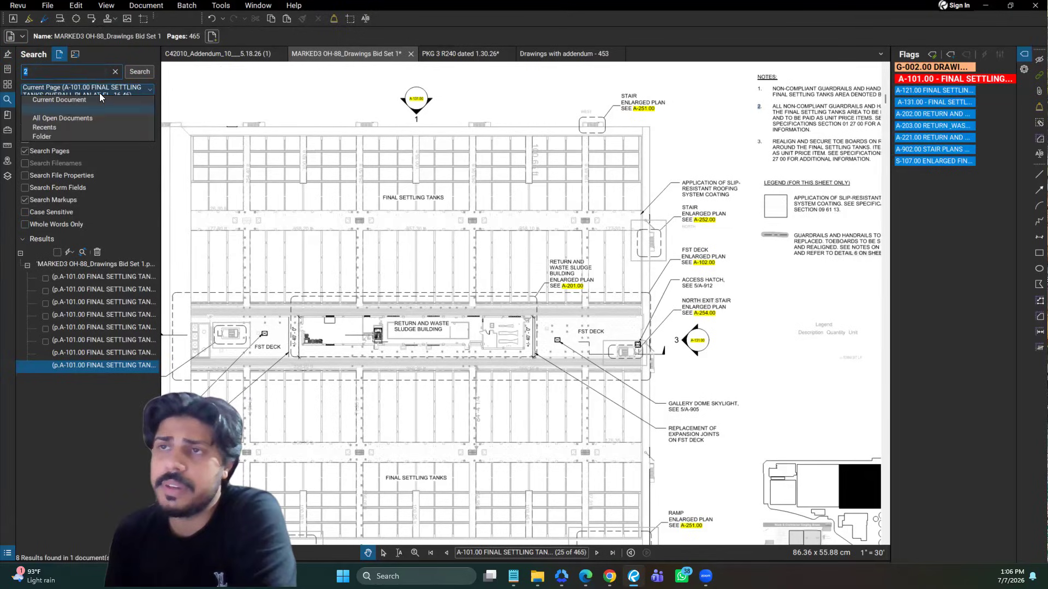
left_click(80, 101)
double_click(44, 71)
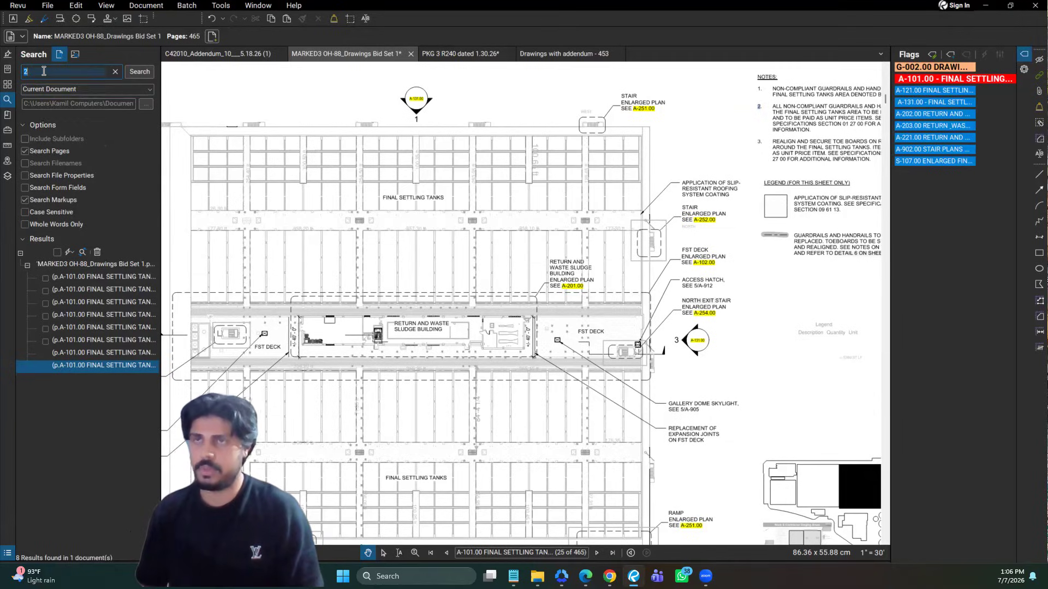
type("guardrail")
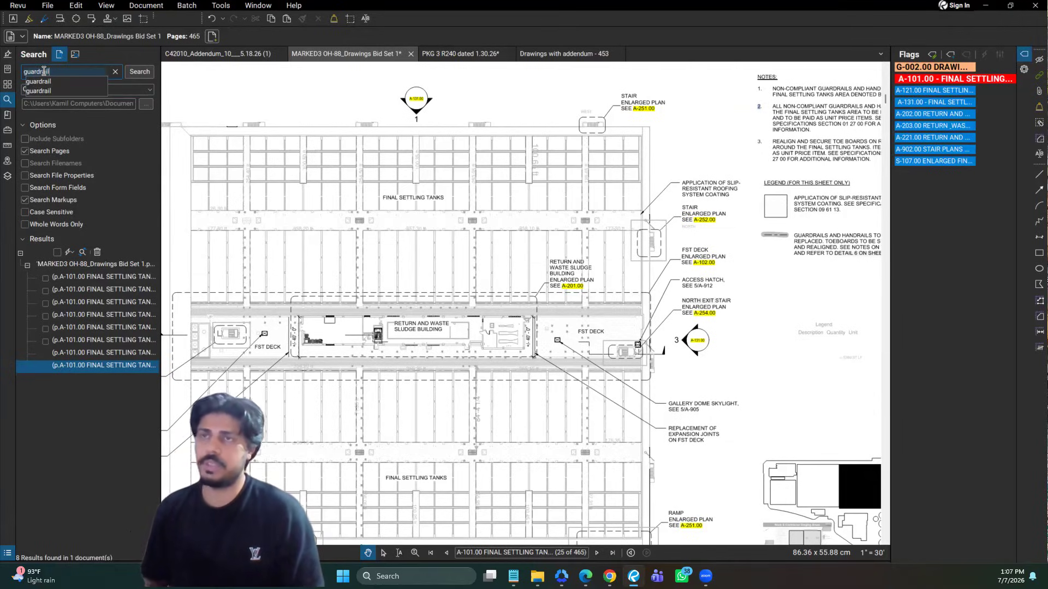
key("Return")
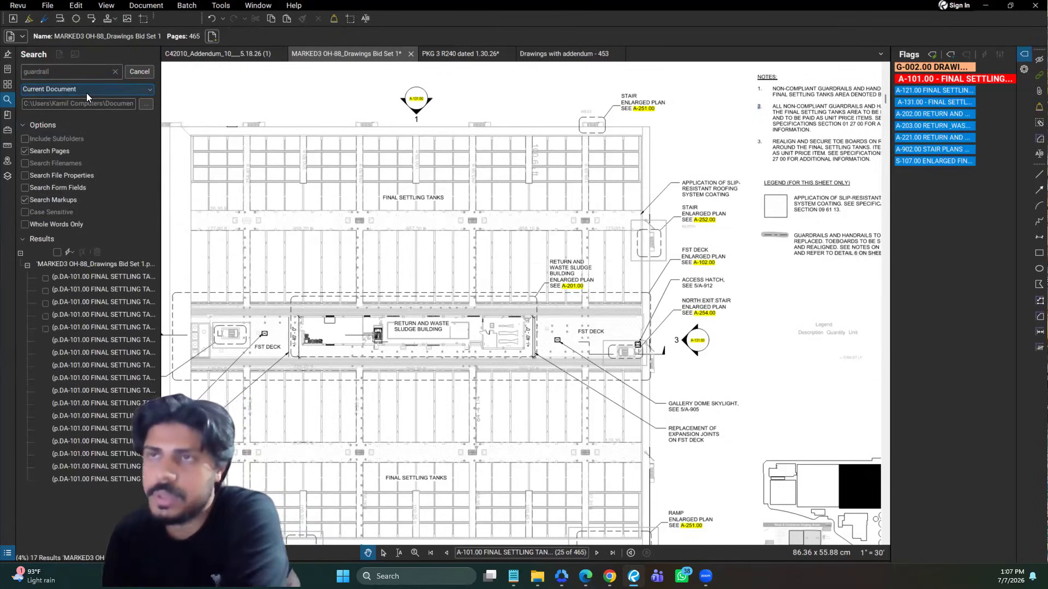
- Visit two "guardrail" results on demolition sheet DA-131.00 and inspect the damaged guardrail callouts on the east elevation
scroll(77, 284, "down", 3)
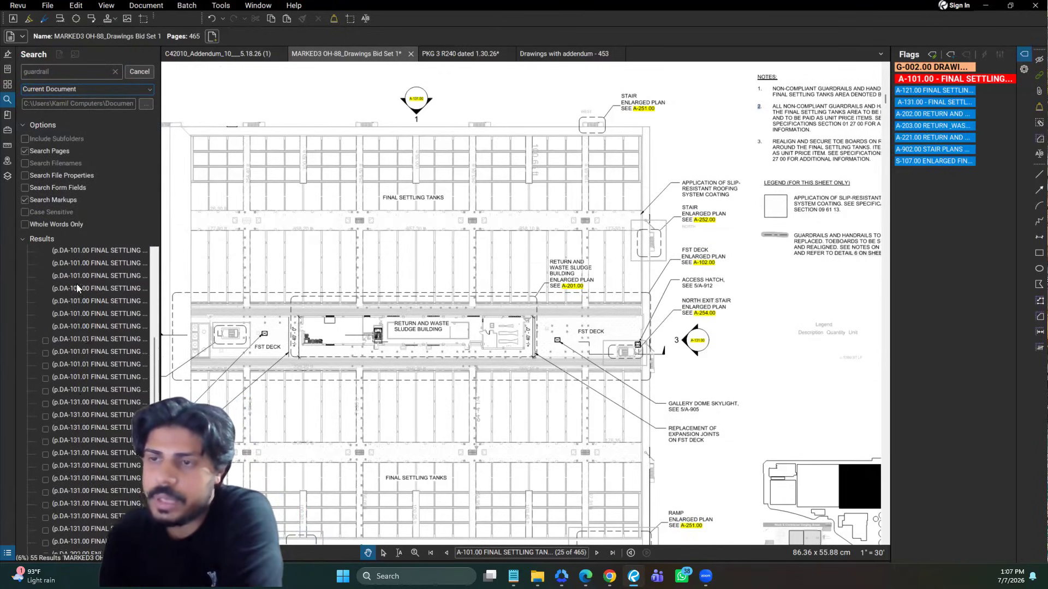
left_click(79, 287)
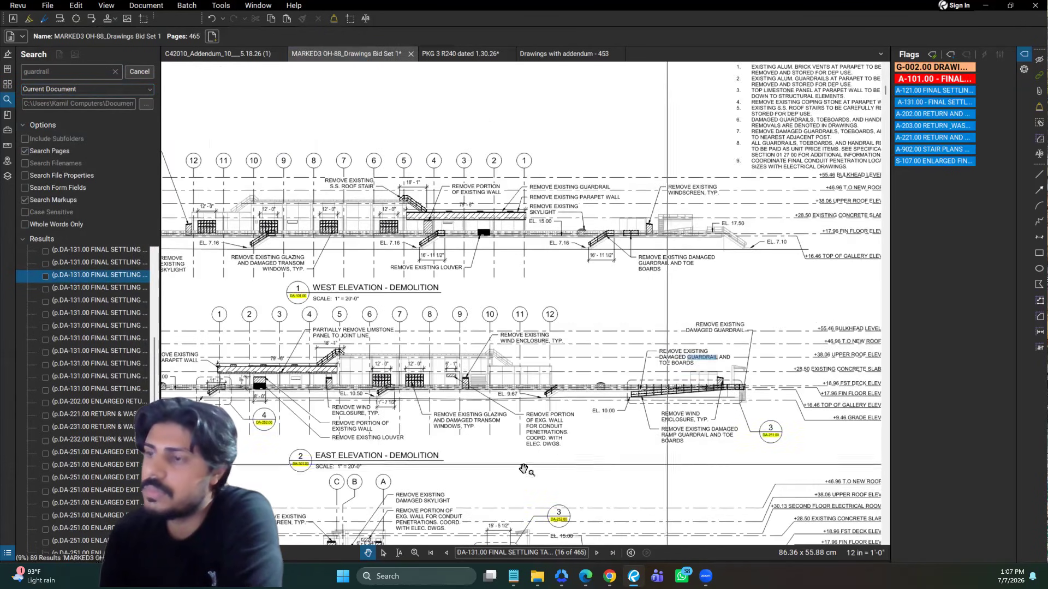
scroll(421, 458, "up", 6)
left_click(115, 275)
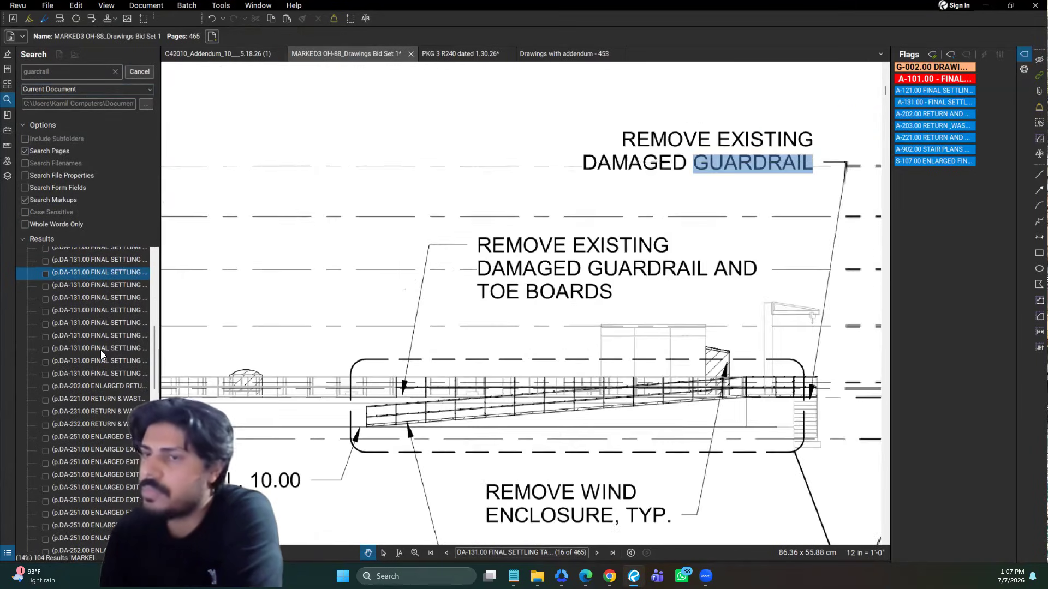
- Go to the "guardrail" result on sheet DA-231.00, read its note on existing guardrails, and stop the running search
scroll(100, 350, "down", 3)
left_click(101, 350)
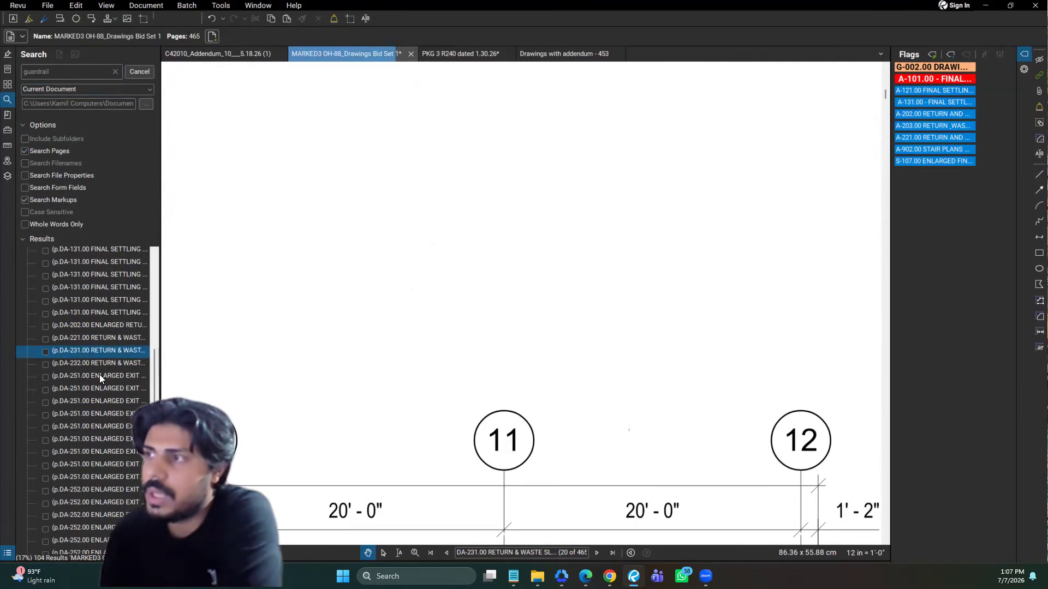
scroll(383, 279, "down", 2)
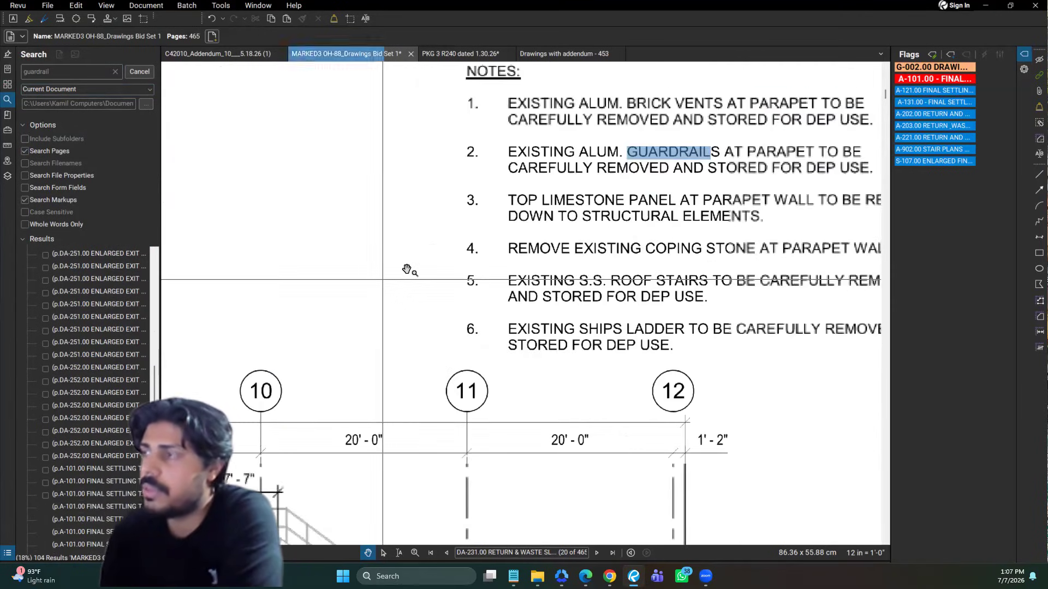
left_click_drag(391, 182, 235, 227)
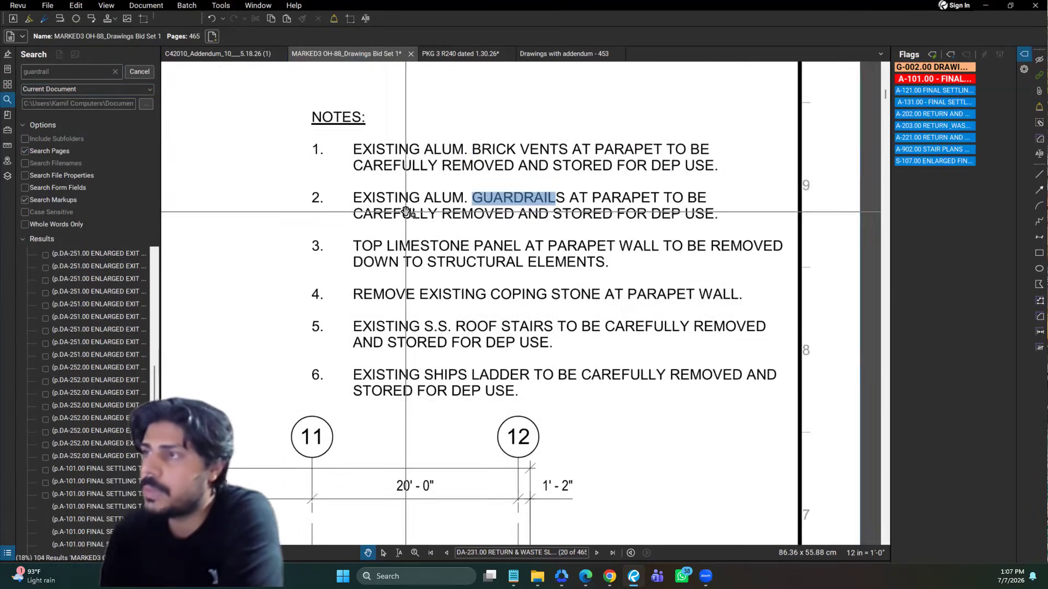
scroll(406, 212, "up", 2)
scroll(87, 312, "down", 3)
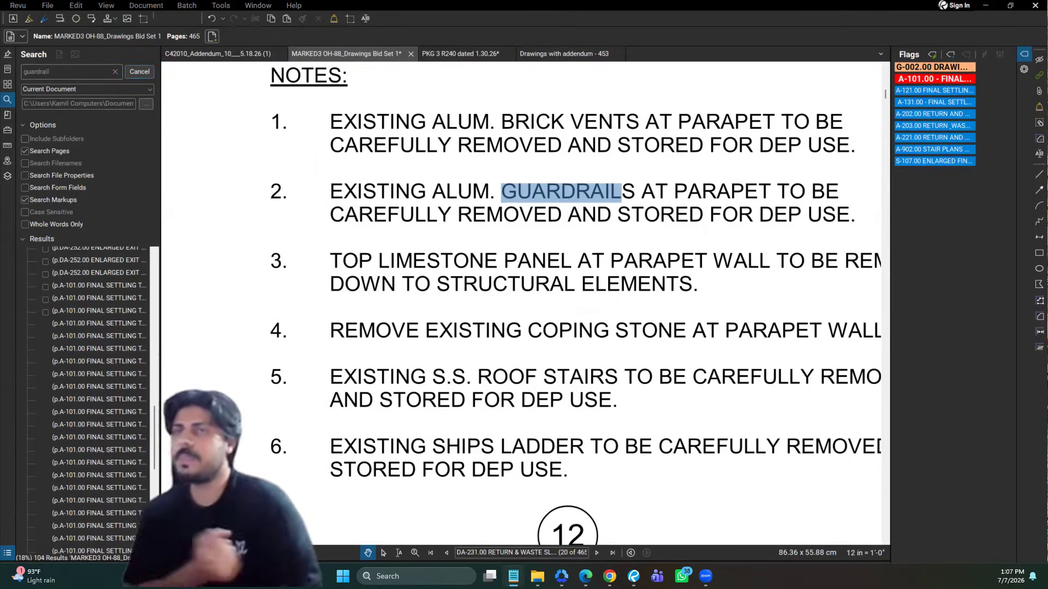
left_click(140, 72)
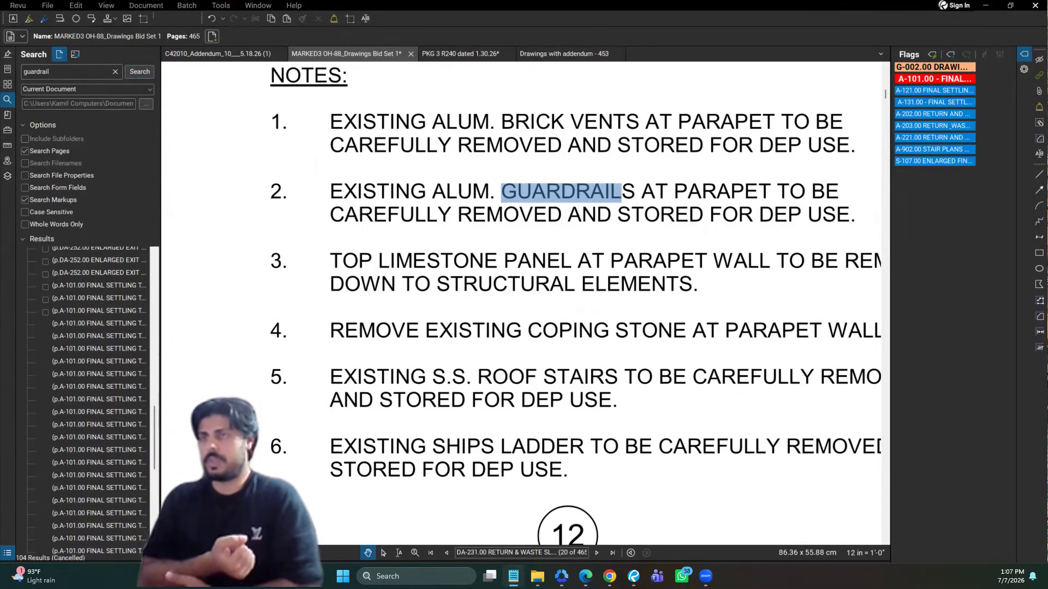